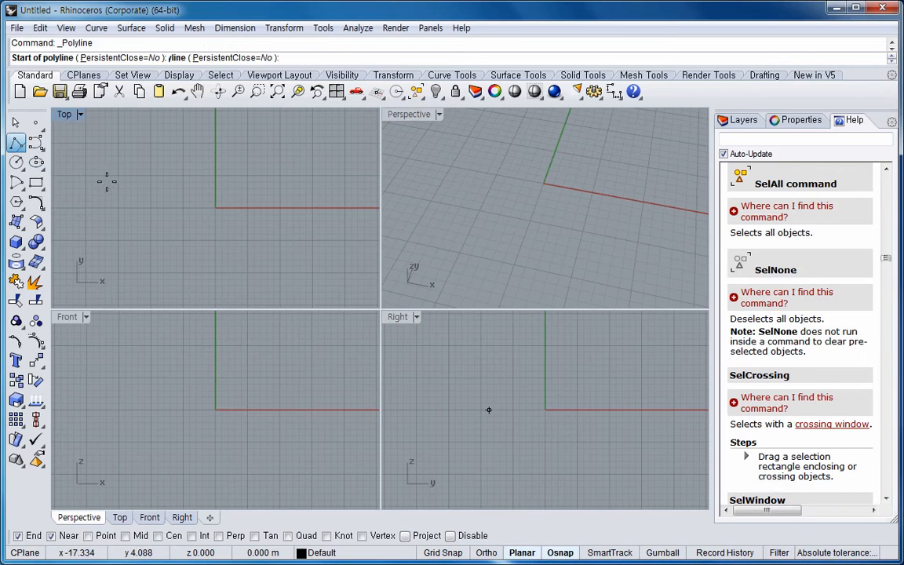
- Draw a nearly vertical single-segment polyline on the negative-X side of the origin in the Top viewport
click(123, 165)
click(129, 251)
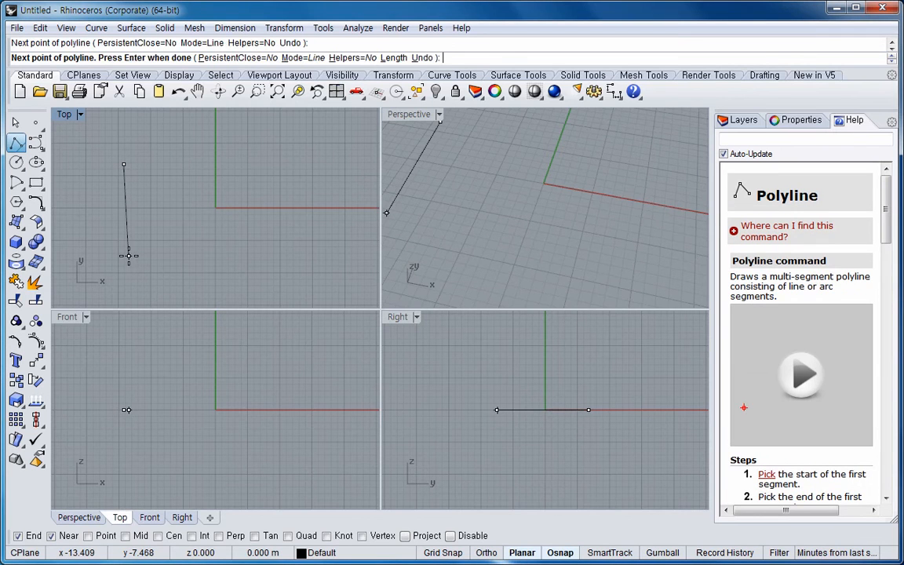
key(Return)
- Draw a degree 3 control-point curve from the polyline's lower end, bowing downward and ending near the X axis just past the origin
click(35, 142)
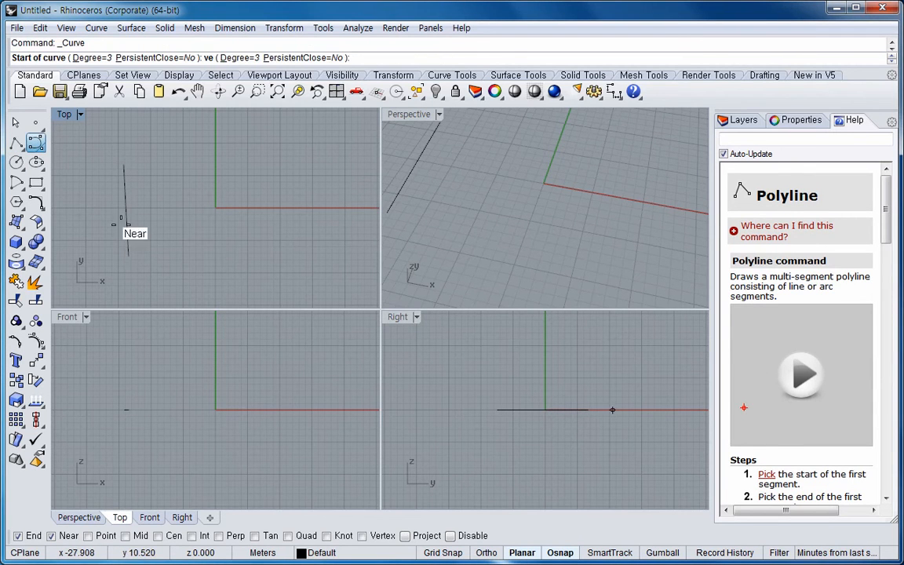
click(128, 256)
click(178, 266)
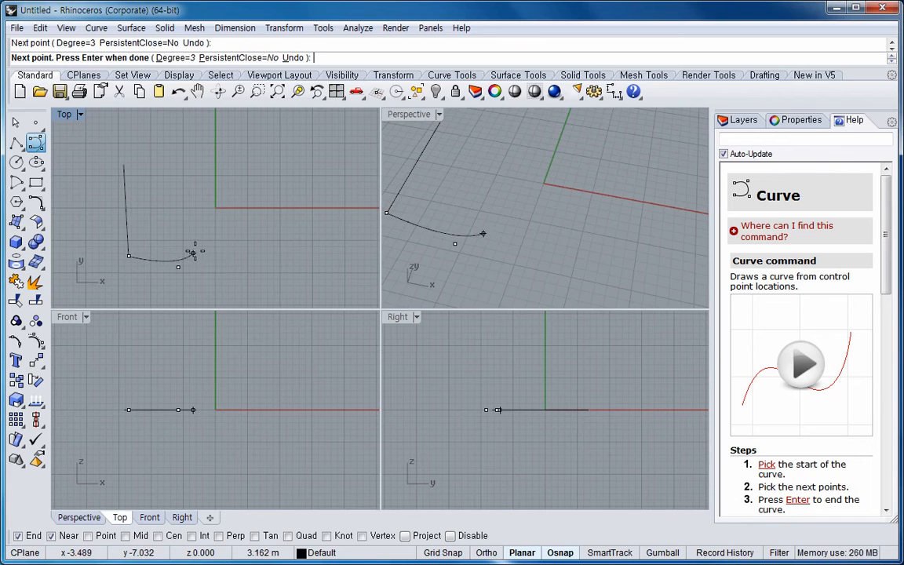
click(205, 244)
click(235, 205)
key(Return)
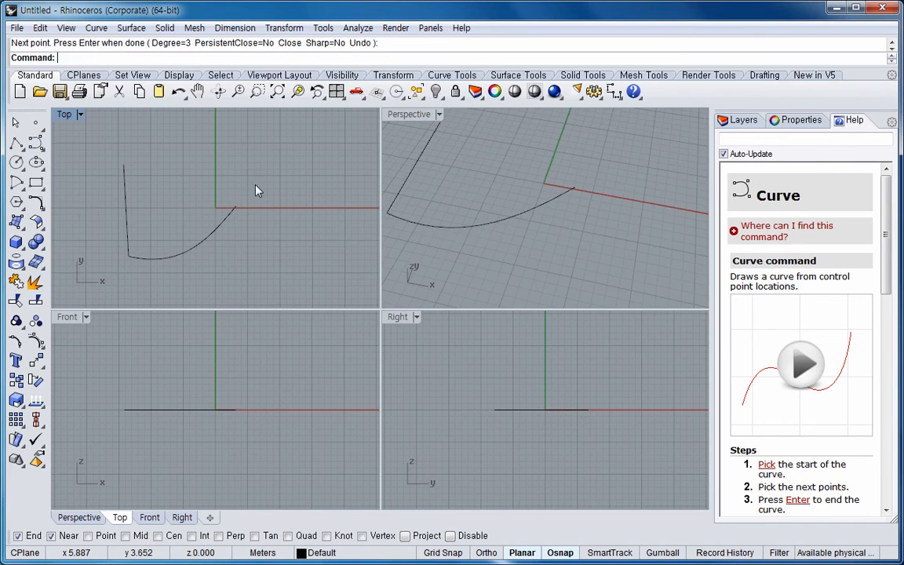
click(125, 197)
click(180, 256)
click(296, 234)
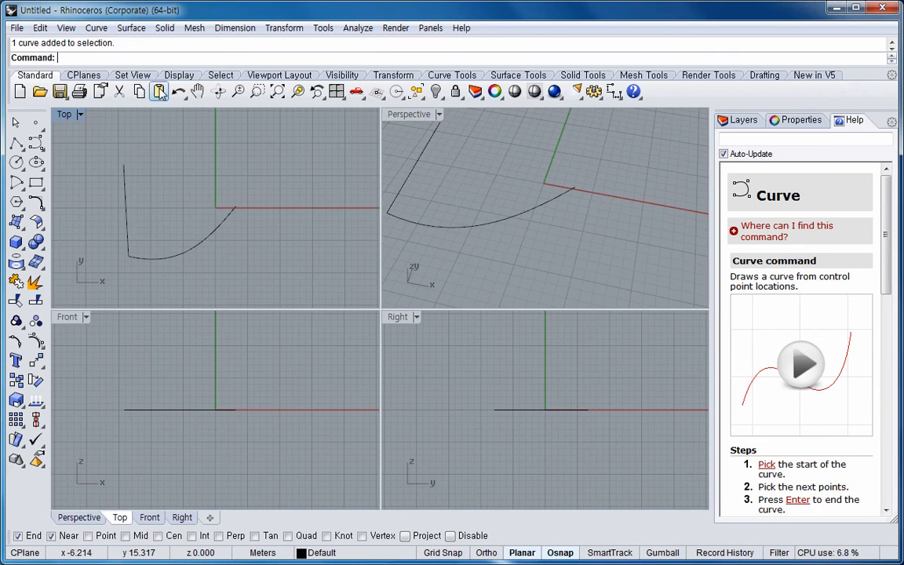
- Fit a Patch surface through the polyline and the open curve with the default options, and delete the resulting surface
click(137, 28)
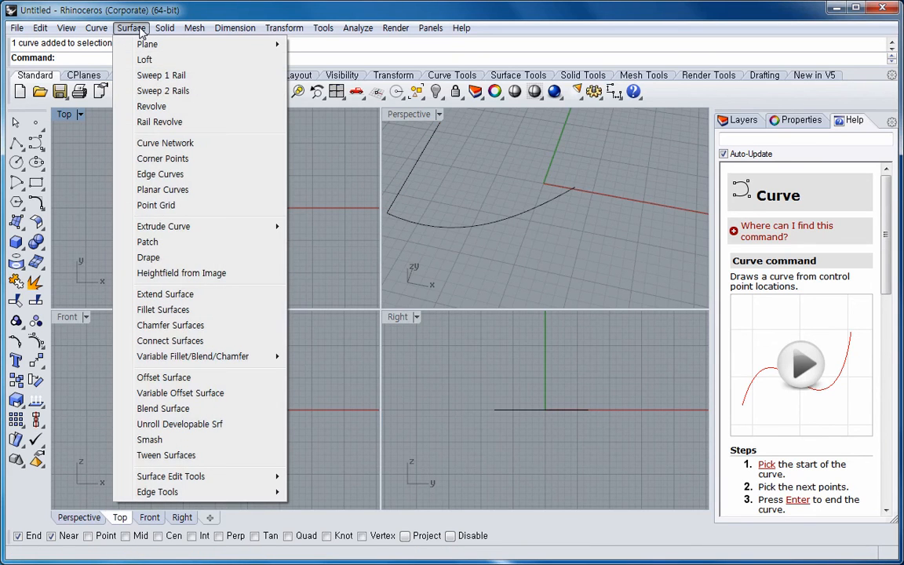
click(164, 245)
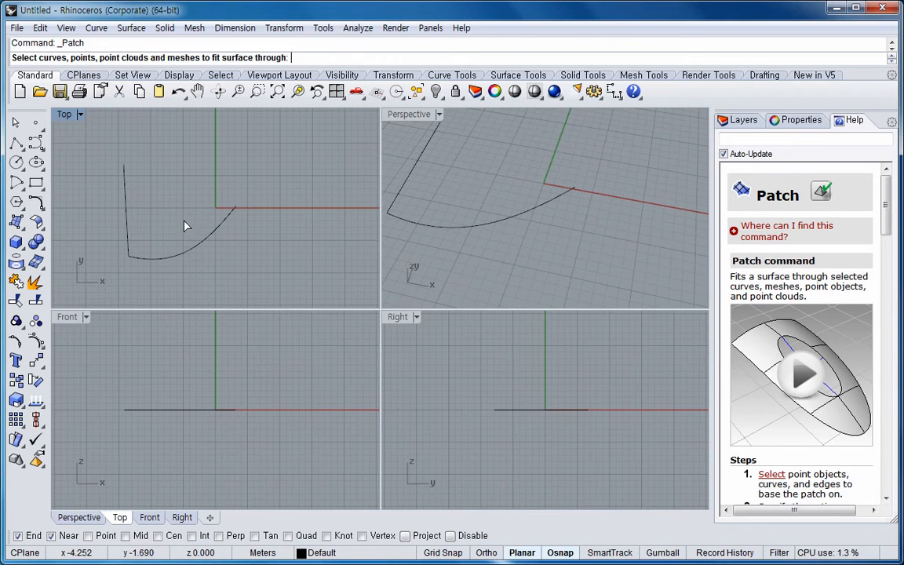
click(126, 215)
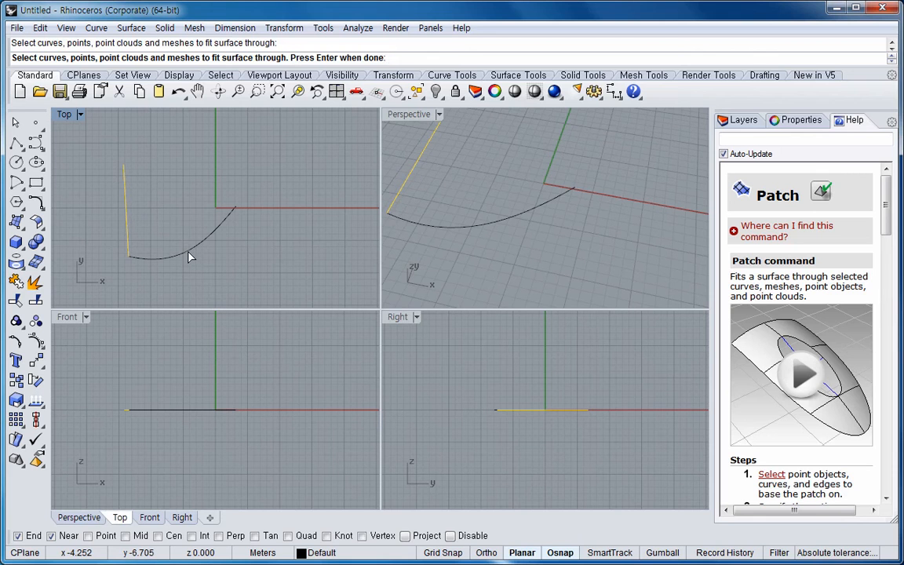
click(188, 253)
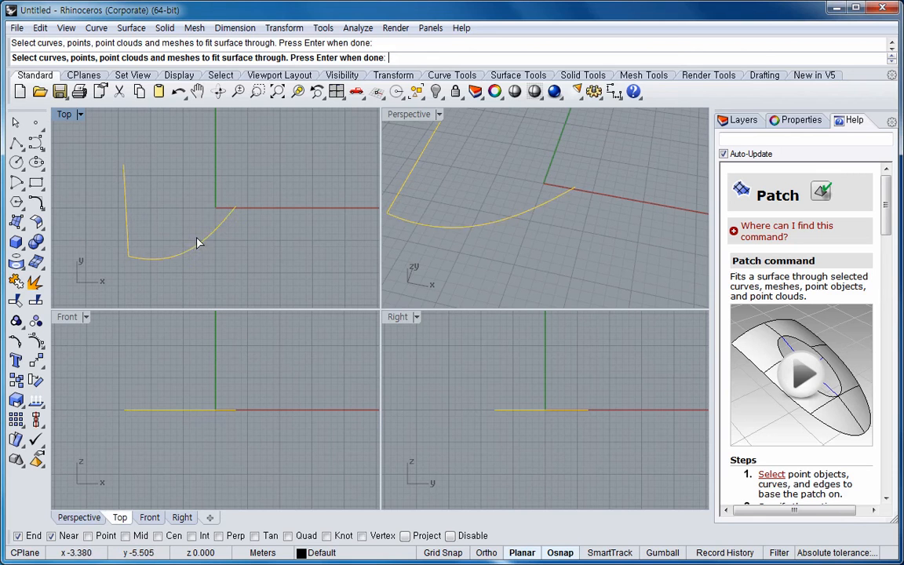
key(Return)
drag(674, 162, 473, 163)
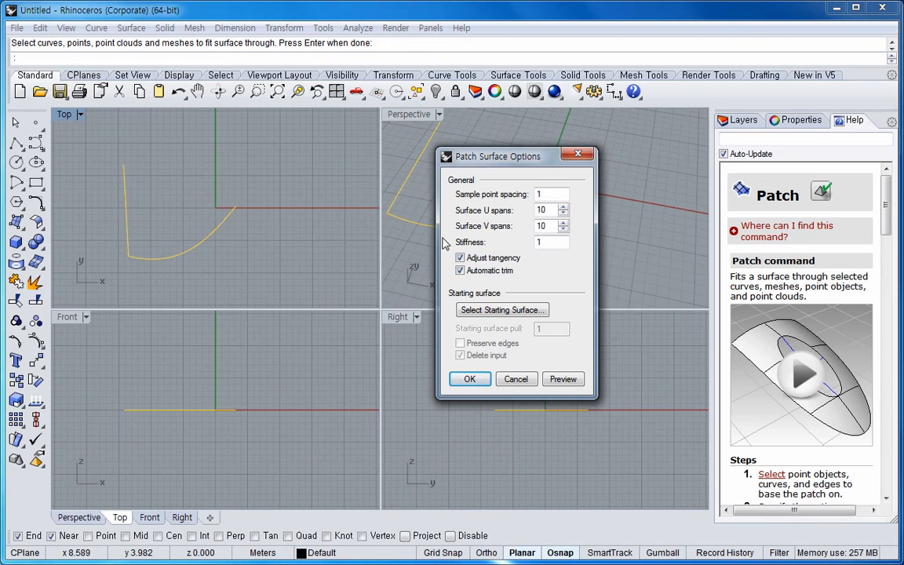
click(561, 379)
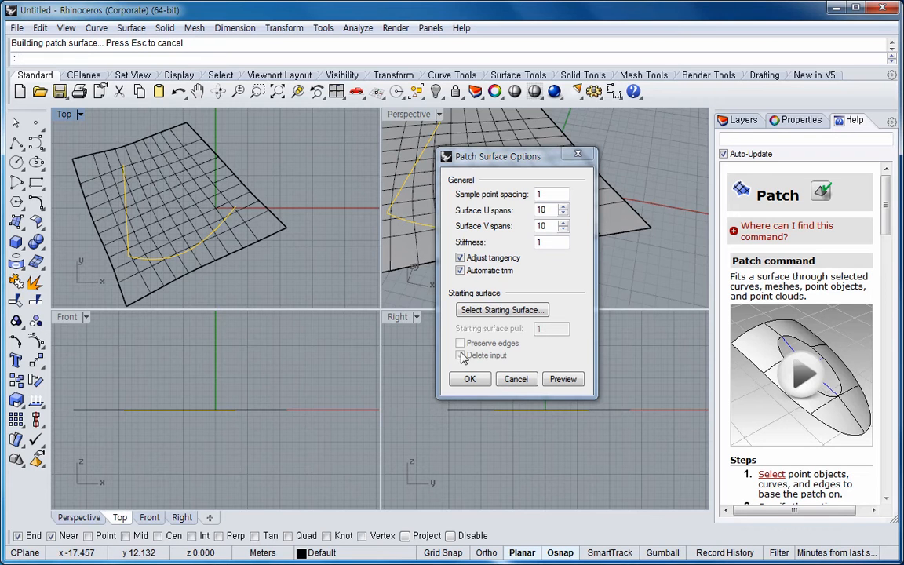
click(471, 380)
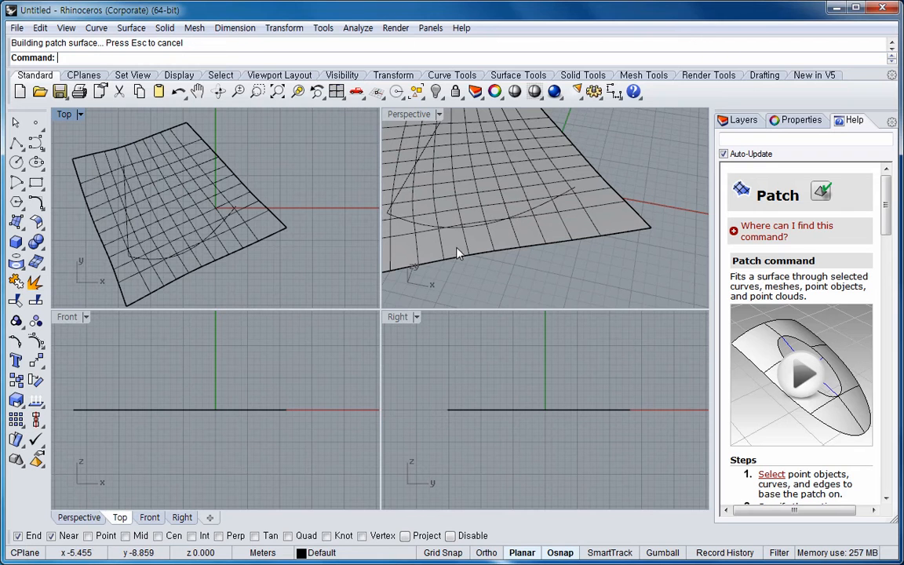
click(287, 235)
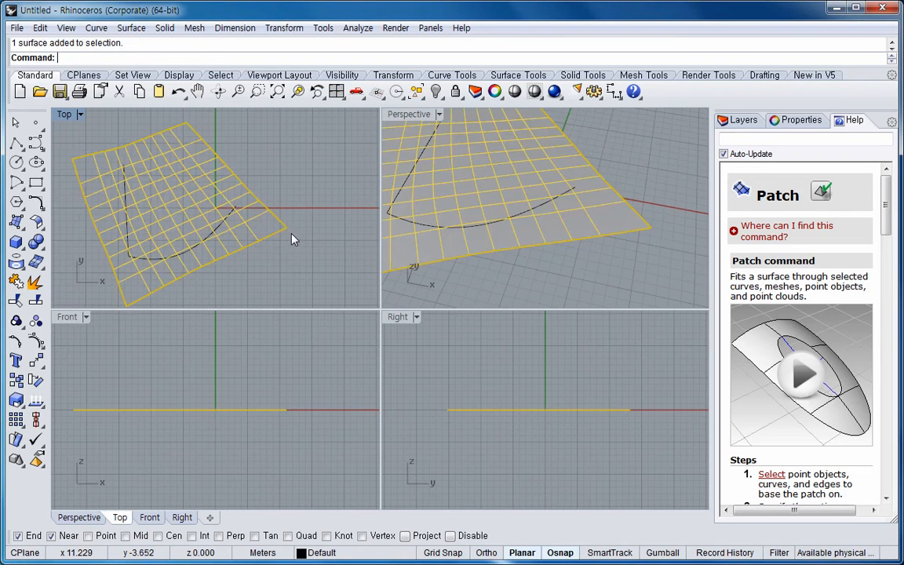
key(Delete)
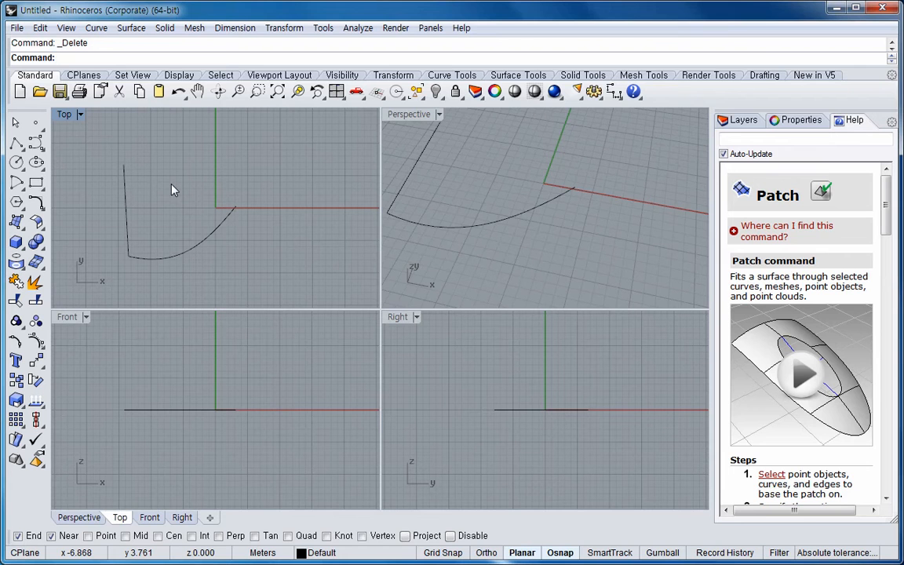
- Draw a degree 3 control-point curve from the polyline's upper end to the free end of the lower curve, closing the outline
click(35, 142)
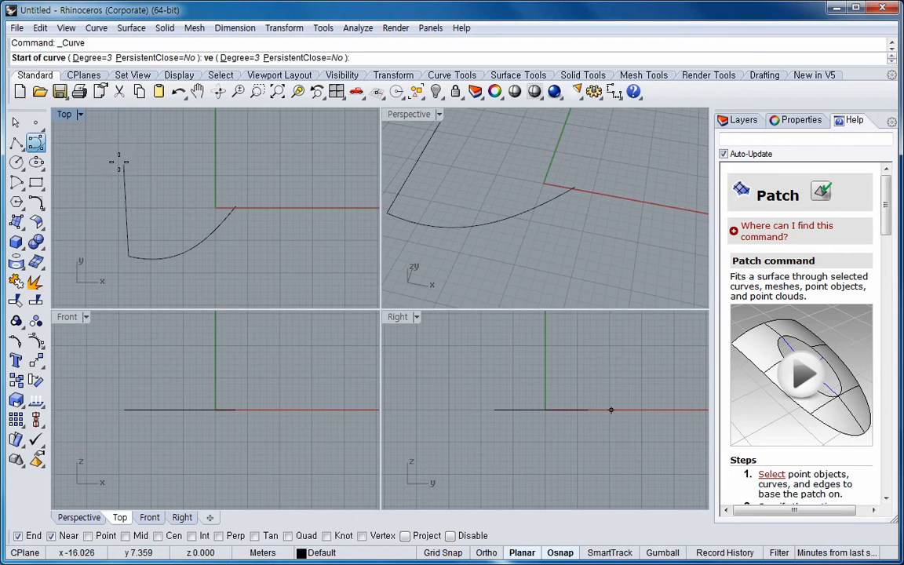
click(123, 164)
click(179, 166)
click(213, 183)
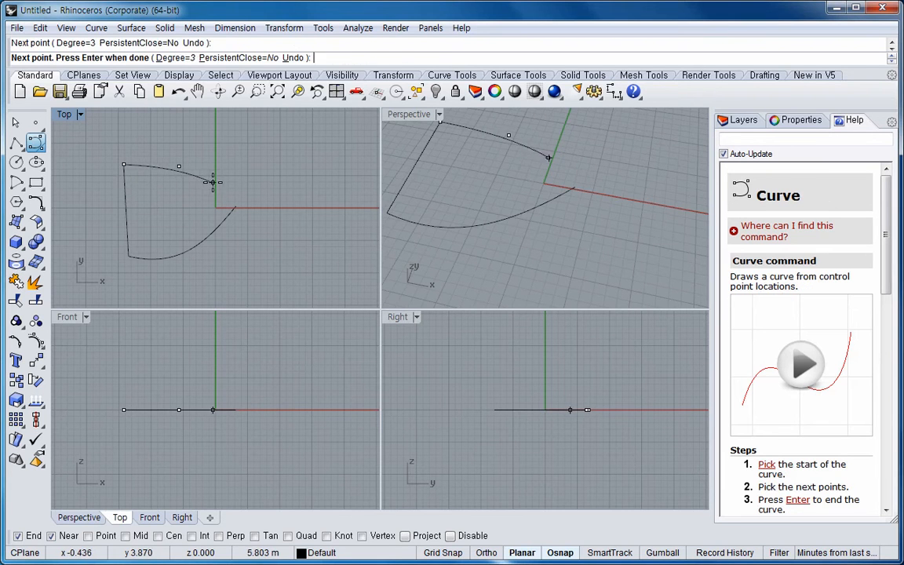
click(230, 193)
click(234, 207)
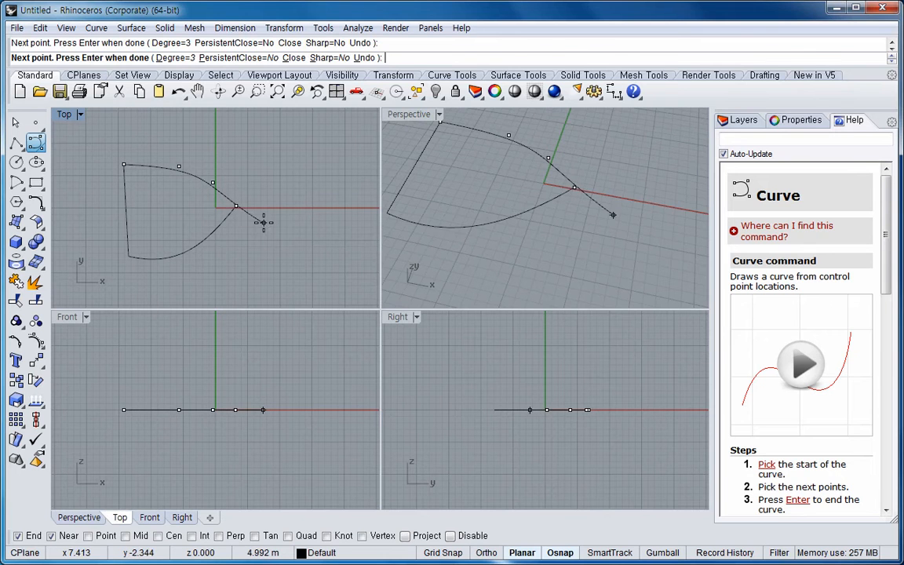
key(Return)
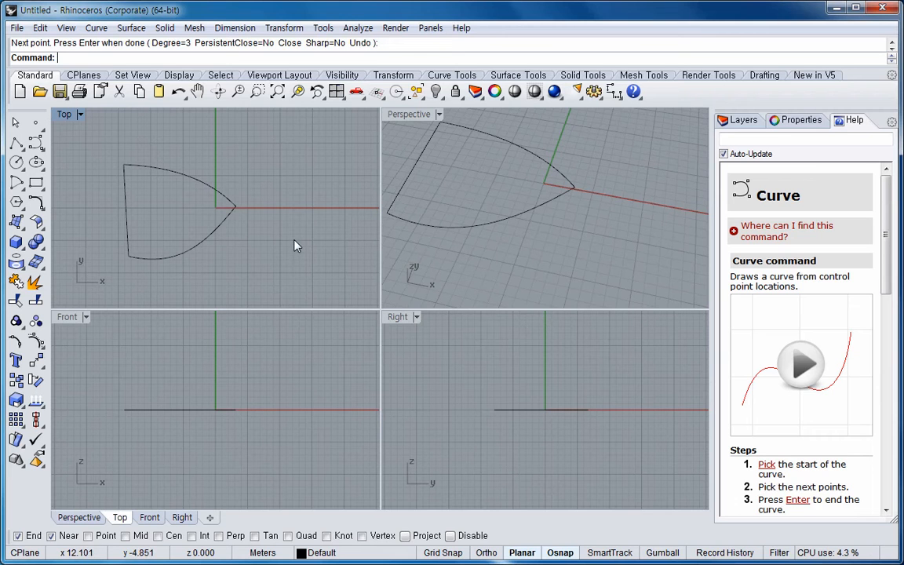
- Start a Patch surface through all three outline curves and preview it with Automatic trim on
click(132, 28)
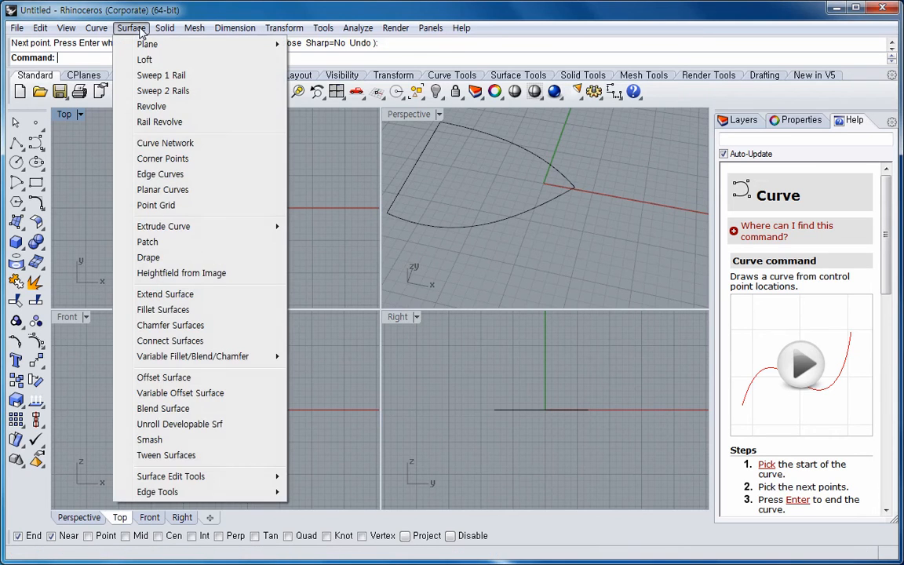
click(157, 243)
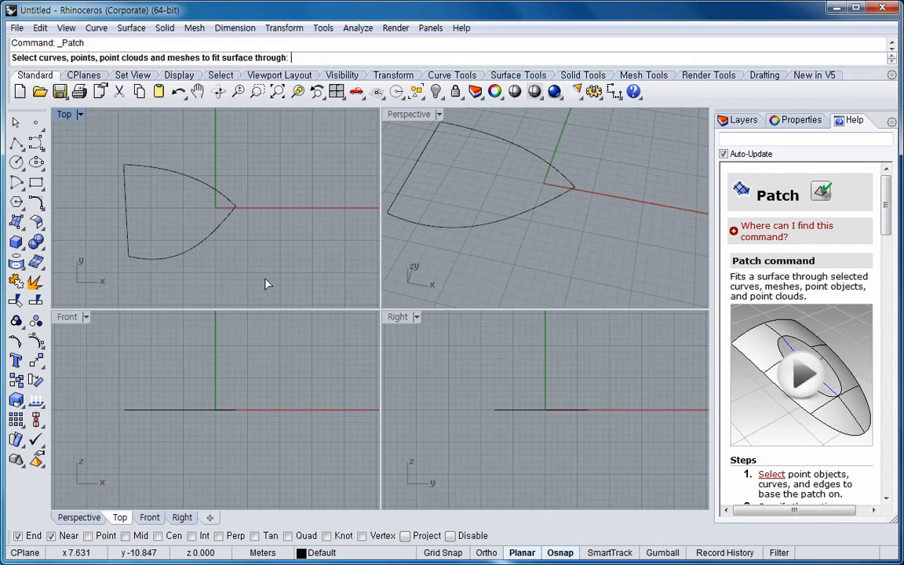
drag(232, 137, 106, 284)
key(Return)
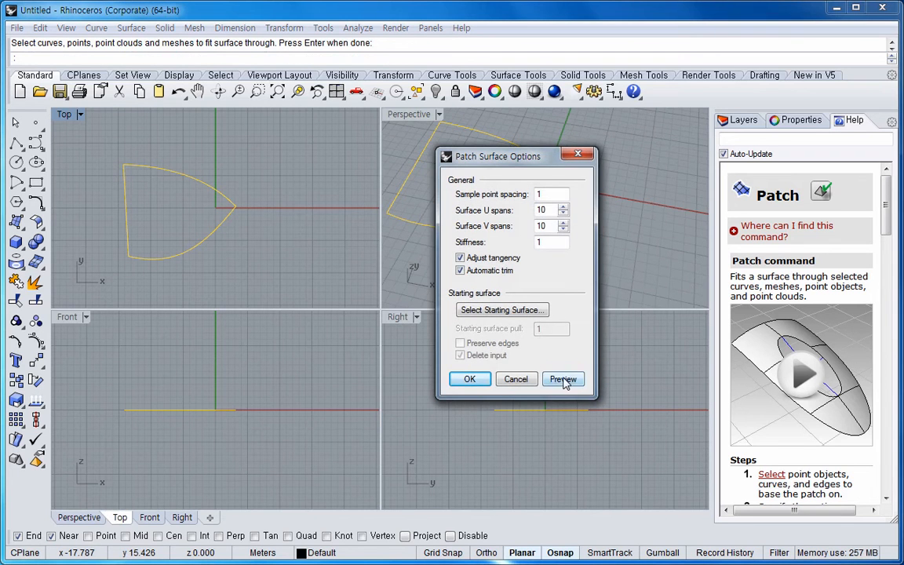
click(563, 380)
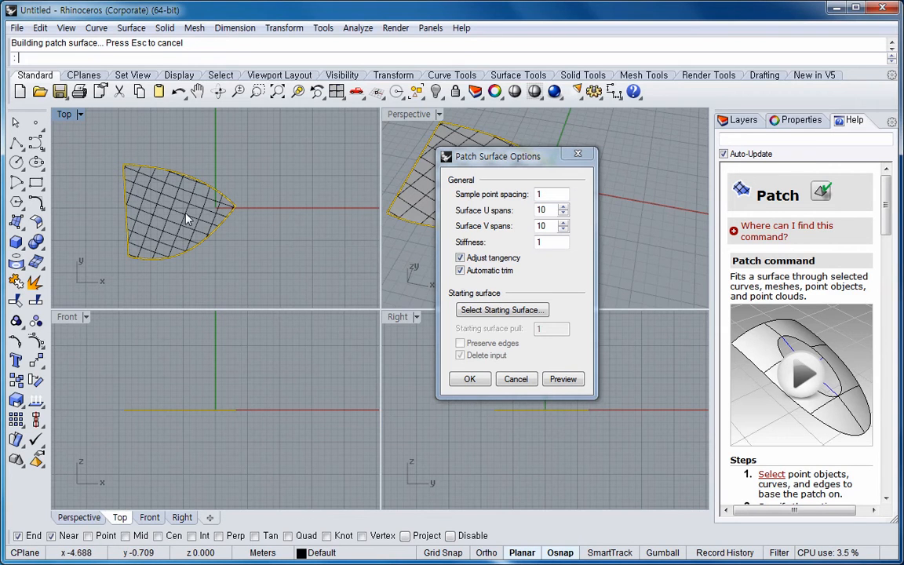
drag(520, 158, 604, 158)
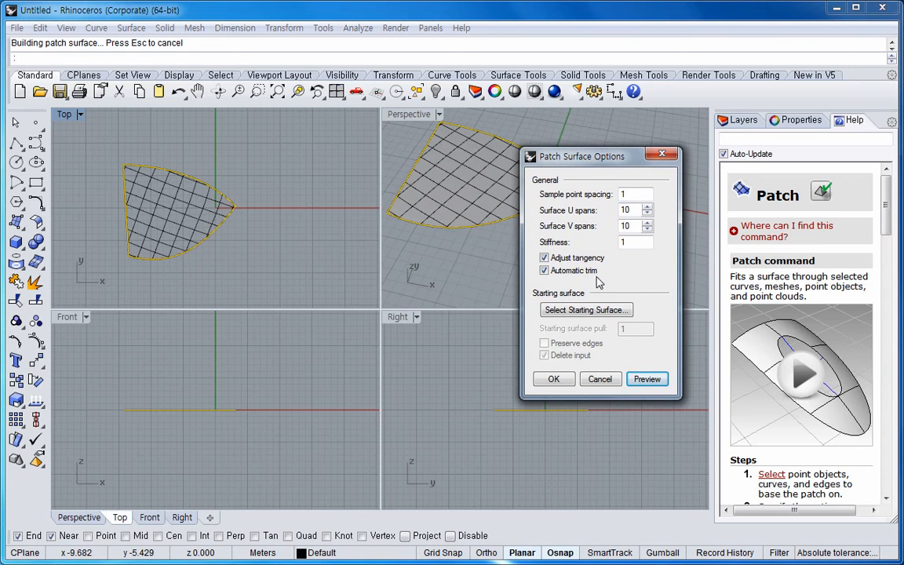
- Compare the patch previews with Automatic trim turned off, on, and off again
click(544, 270)
click(645, 382)
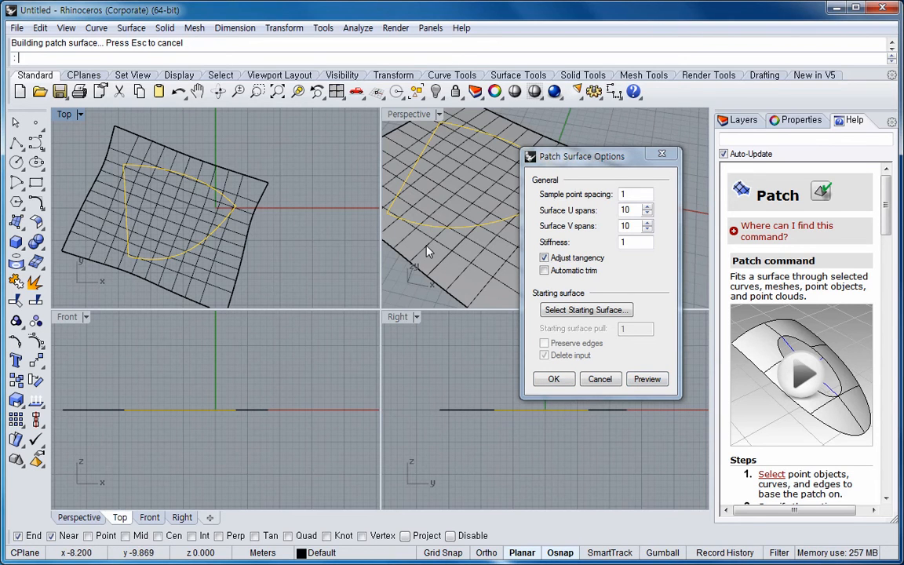
click(544, 271)
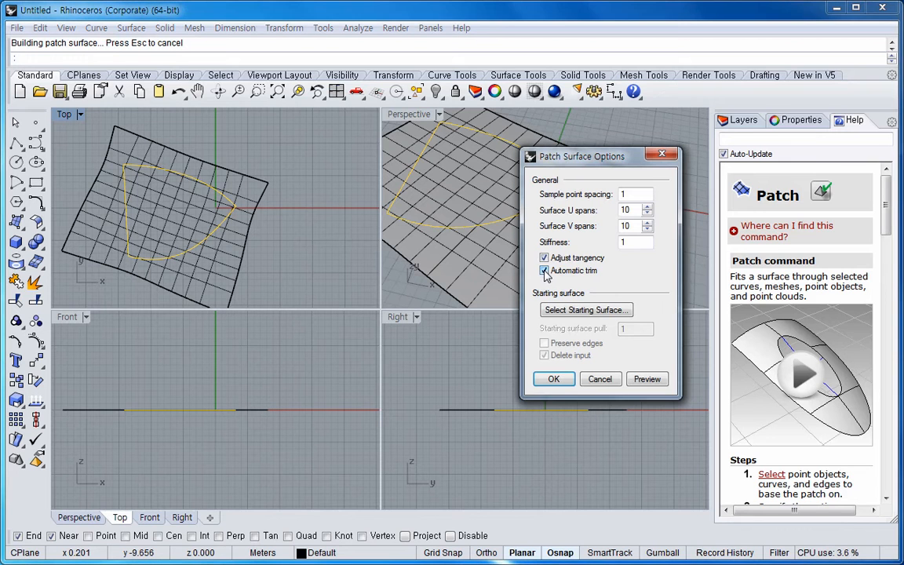
click(647, 378)
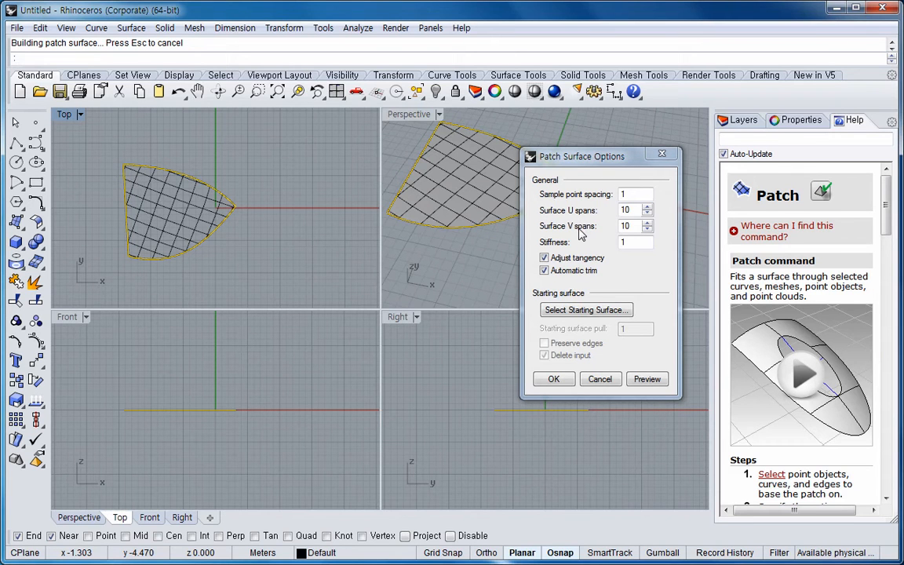
click(544, 270)
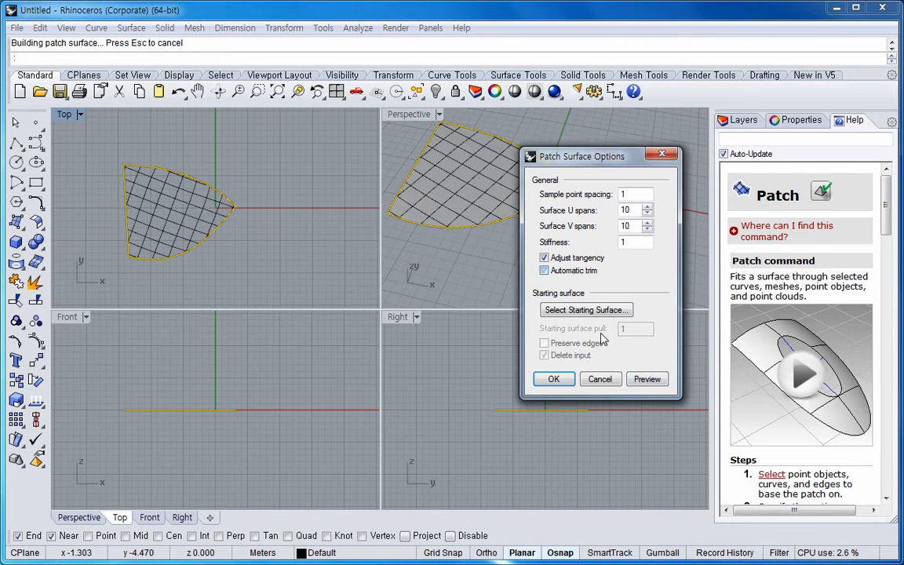
click(647, 379)
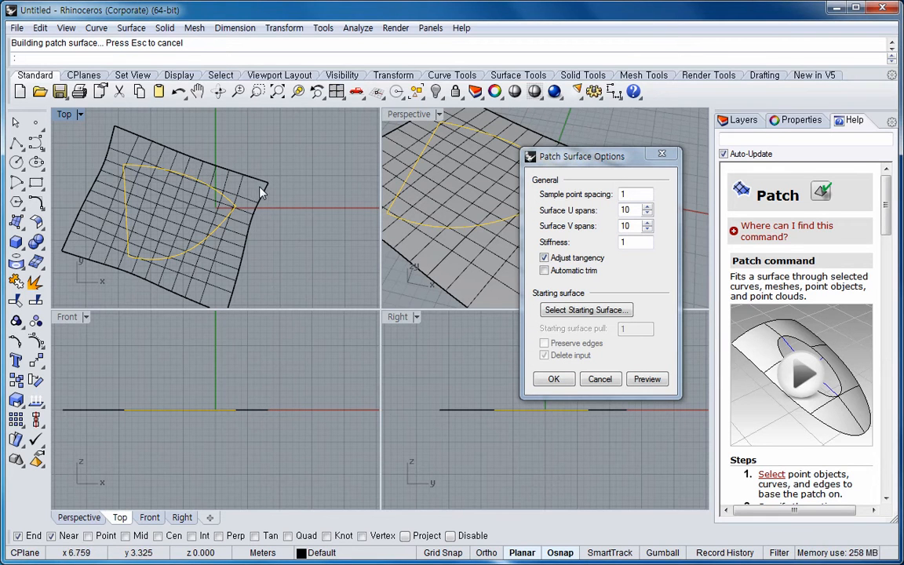
- Set the patch's Surface U spans to 5 and preview the untrimmed surface
double_click(628, 210)
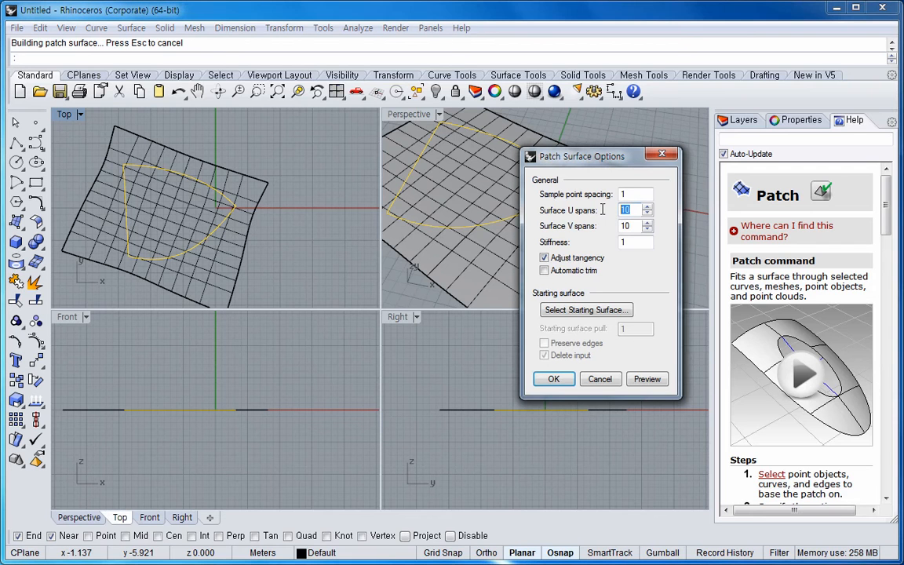
text(5)
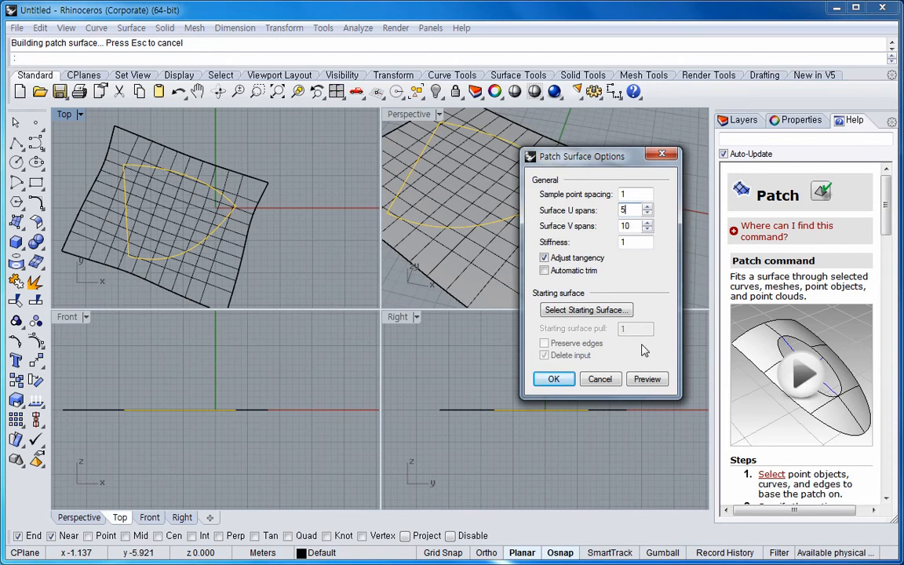
click(646, 378)
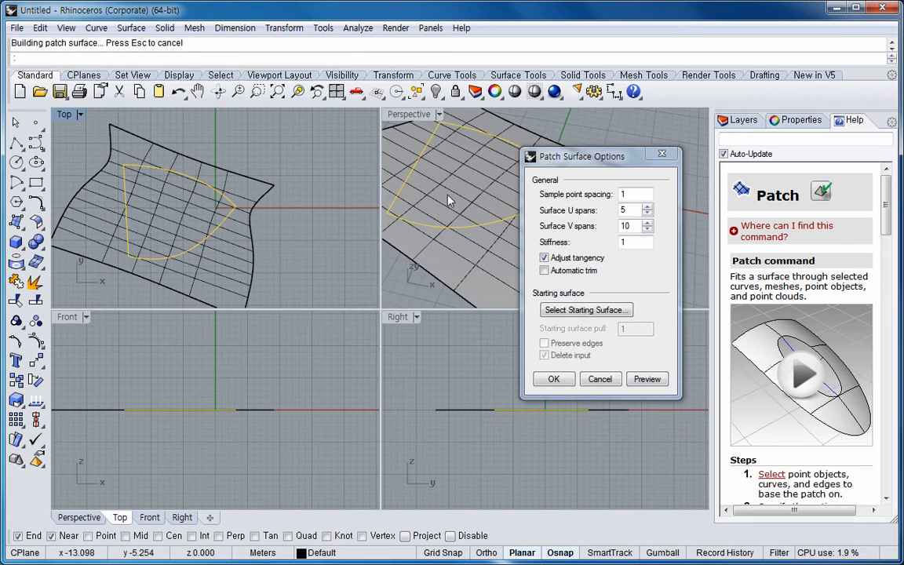
- Set the patch's Surface U spans back to 10 and refresh the preview
double_click(625, 210)
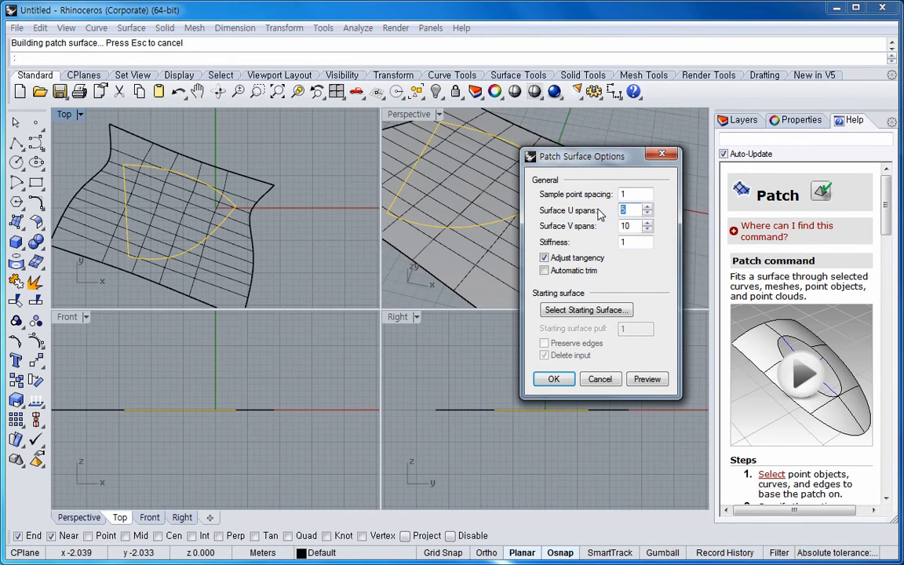
text(10)
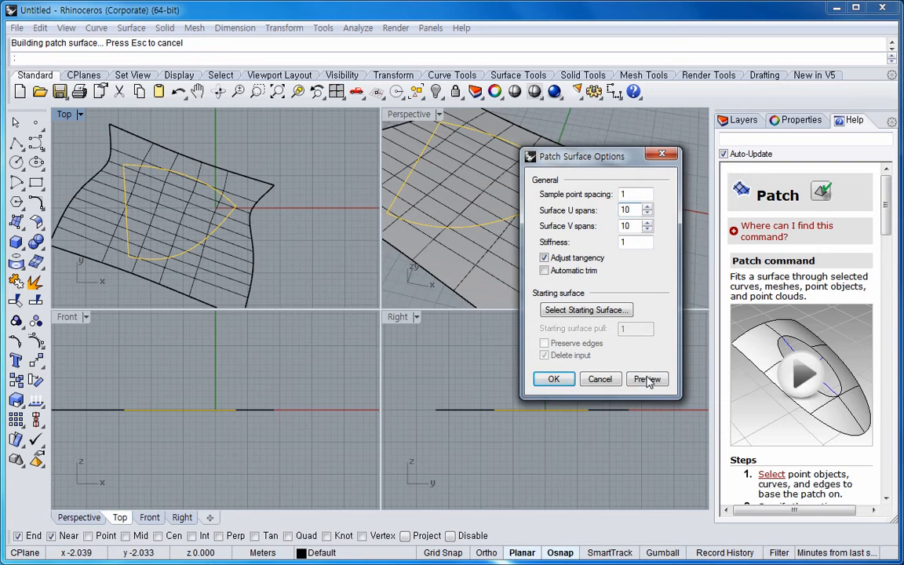
click(646, 379)
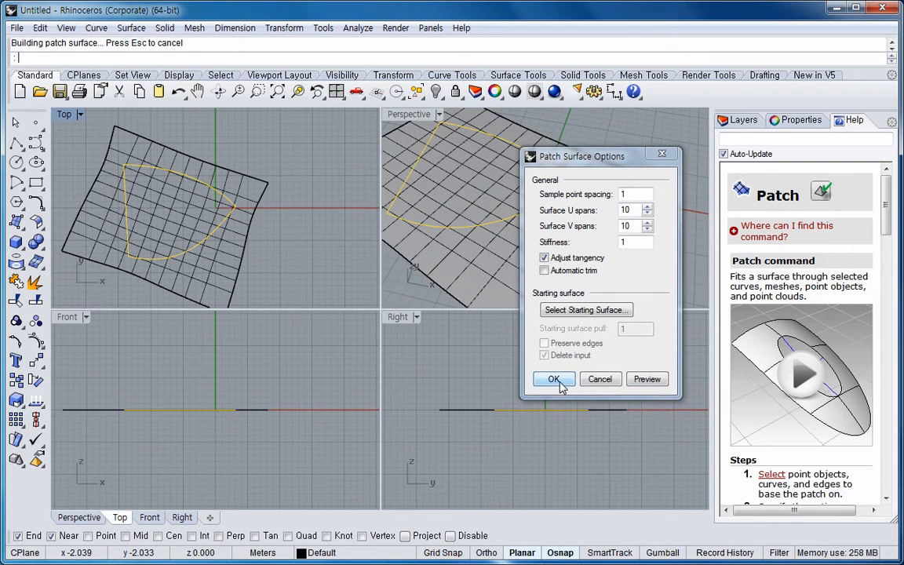
- Create the patch through the outline with Automatic trim on, and delete the resulting surface
click(545, 270)
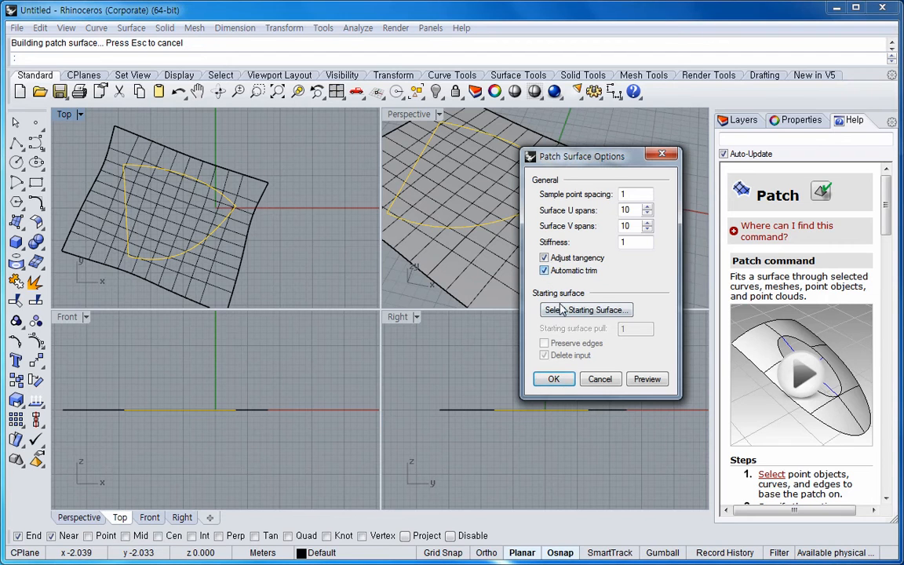
click(555, 380)
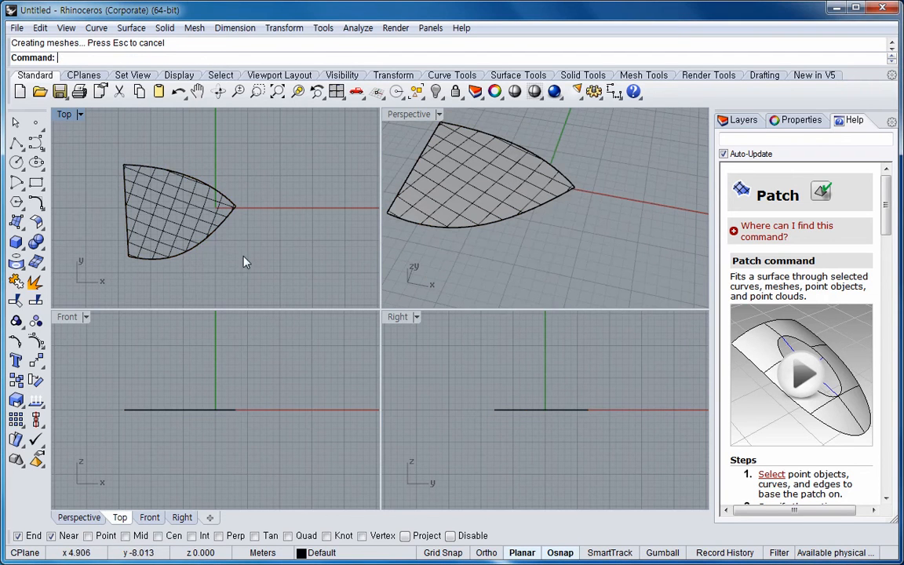
click(180, 220)
key(Delete)
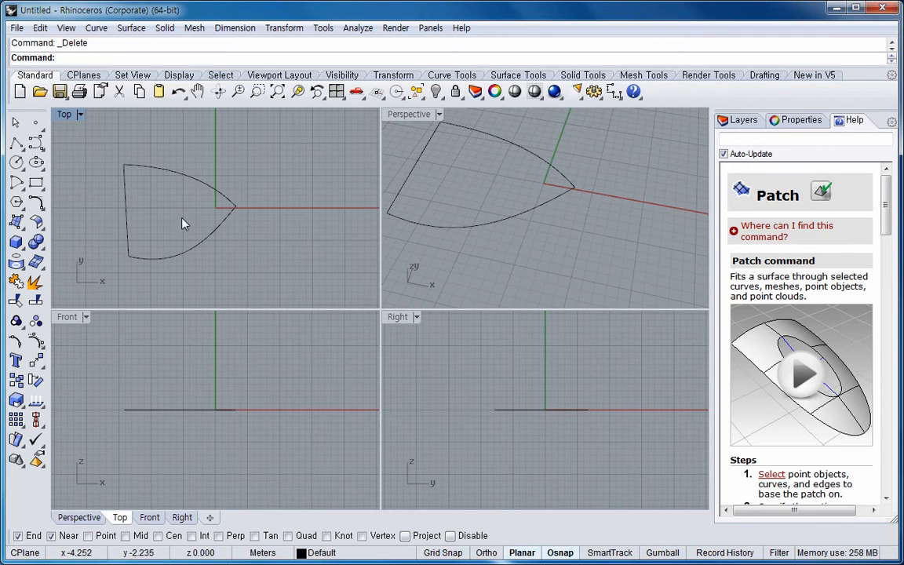
- Draw a control-point curve from the outline's lower-left corner diagonally across to a point on the upper curved edge
click(16, 143)
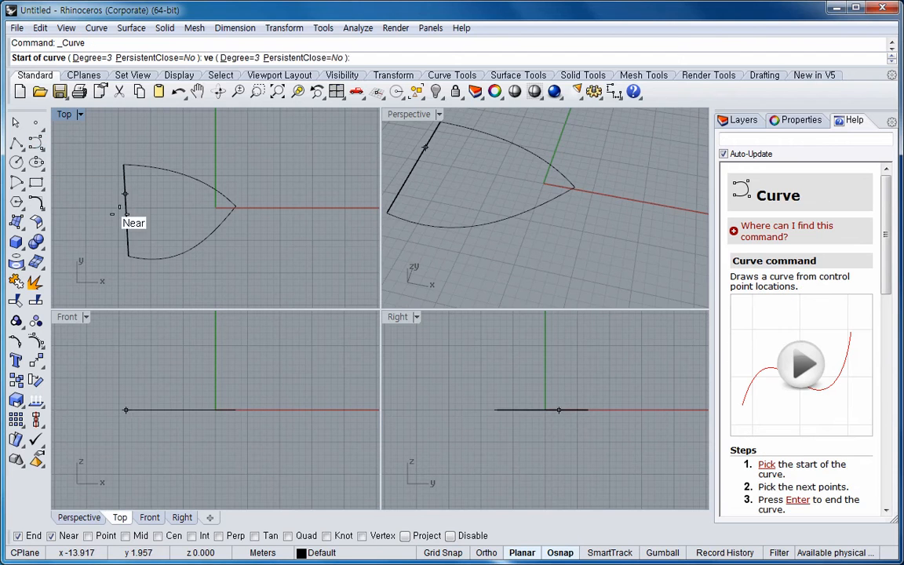
click(129, 255)
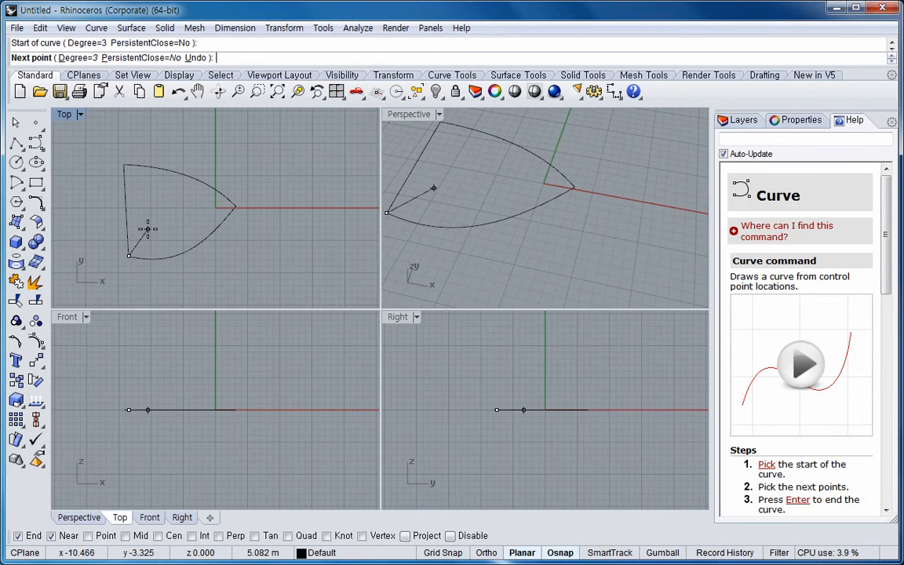
click(148, 229)
click(170, 205)
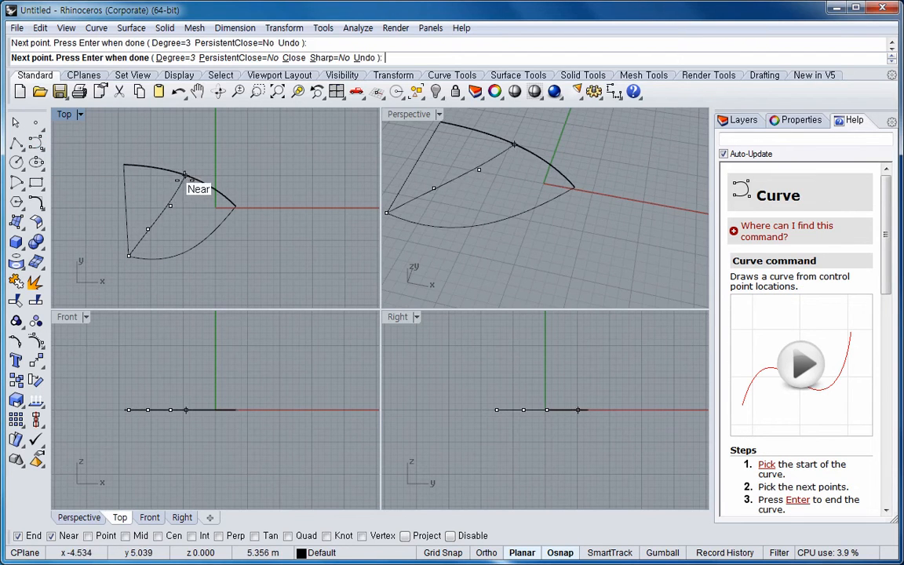
click(188, 177)
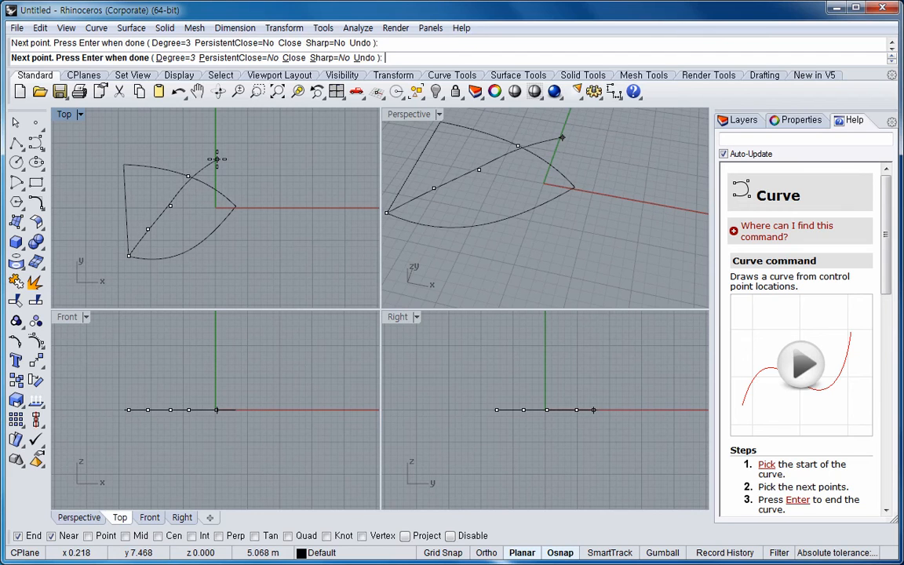
key(Return)
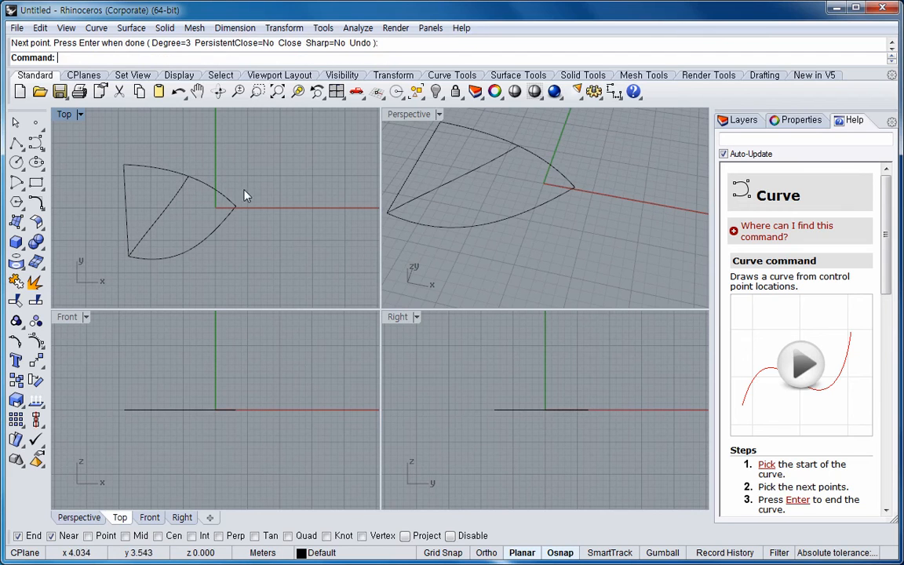
- Raise the diagonal curve's two middle control points in the Front view to form an arch, and hide its control points
click(170, 206)
click(36, 341)
drag(165, 239, 177, 244)
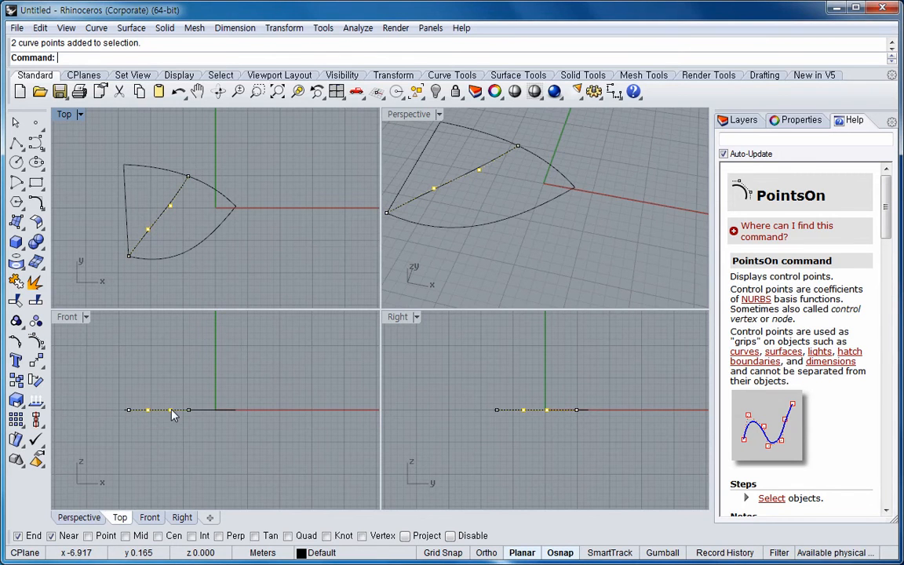
drag(171, 410, 171, 388)
right_drag(398, 236, 584, 221)
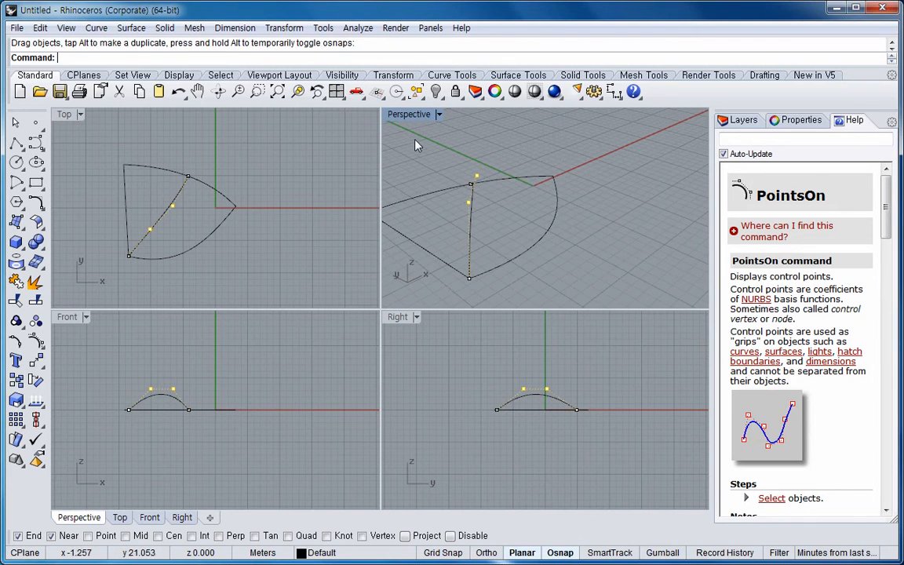
double_click(409, 115)
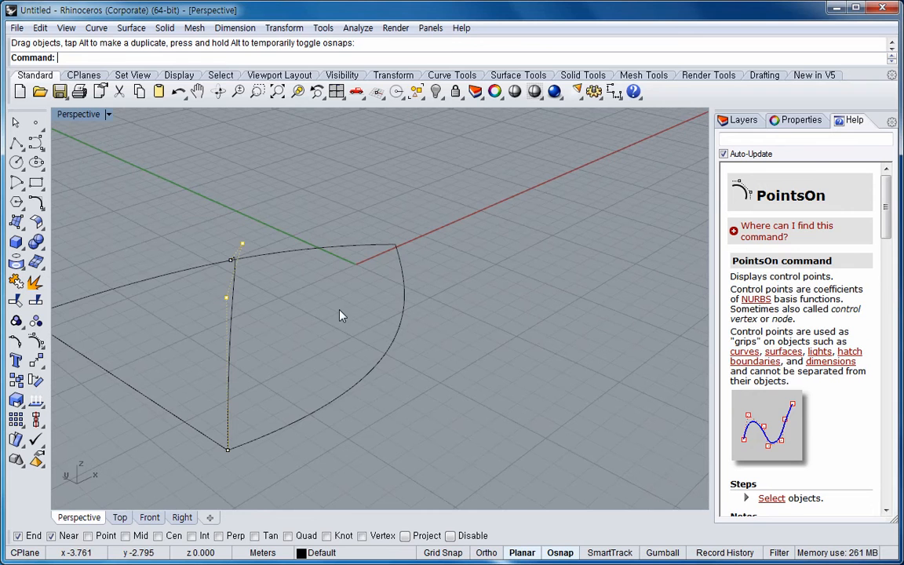
right_drag(341, 322, 529, 333)
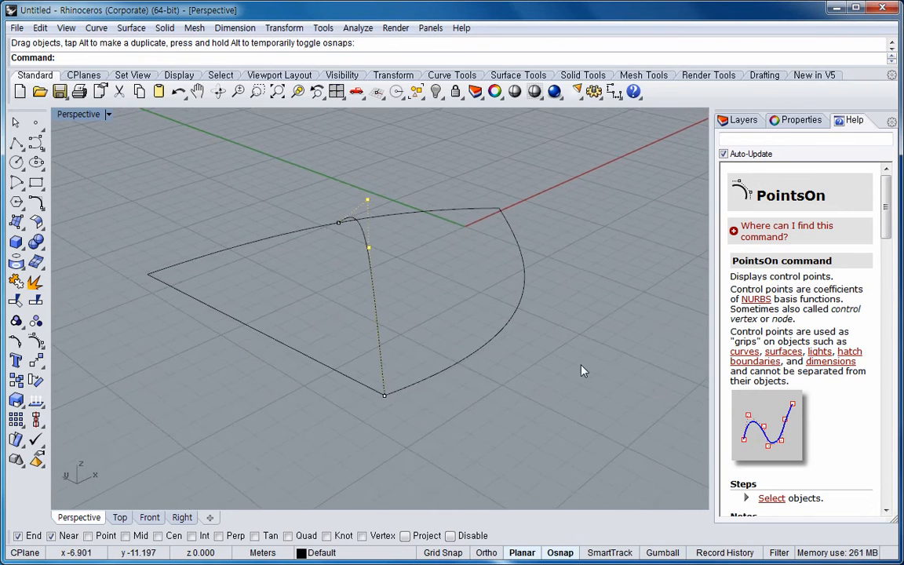
right_drag(552, 386, 494, 365)
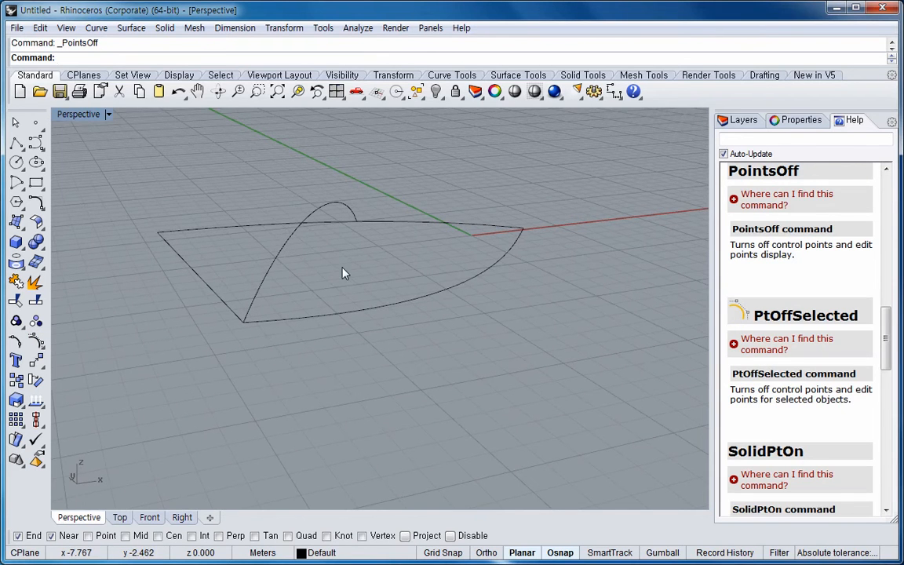
- Start a Patch surface through the three outline curves and the arched curve, and preview it with Automatic trim on
click(133, 29)
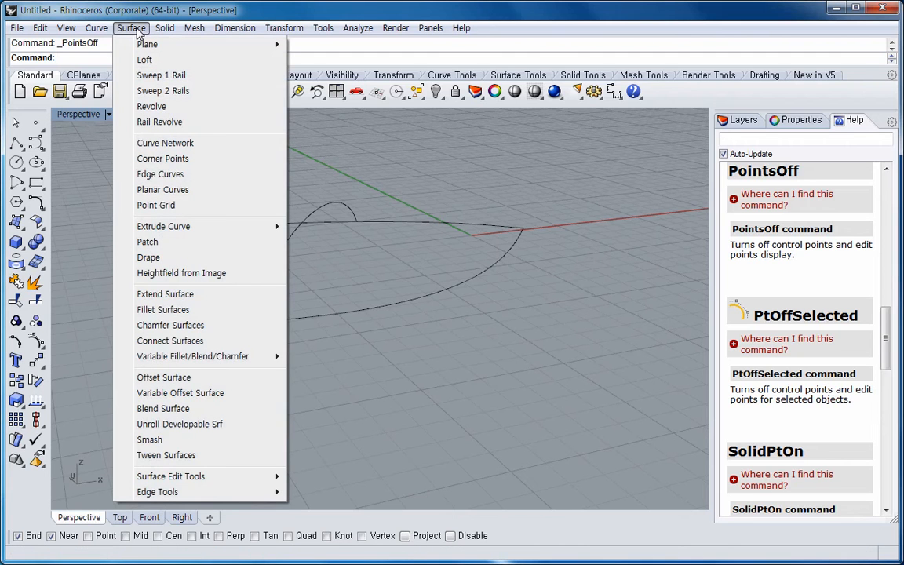
click(182, 244)
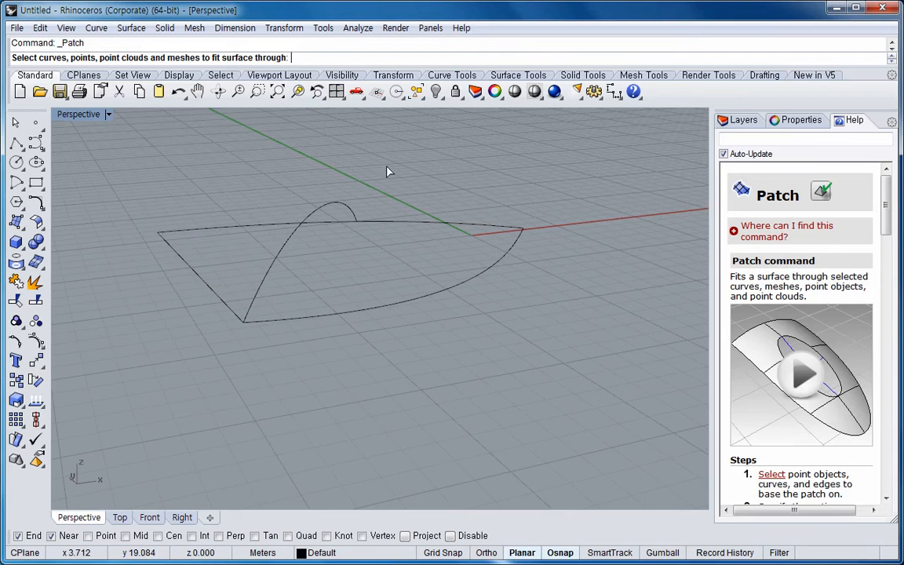
drag(145, 359, 145, 359)
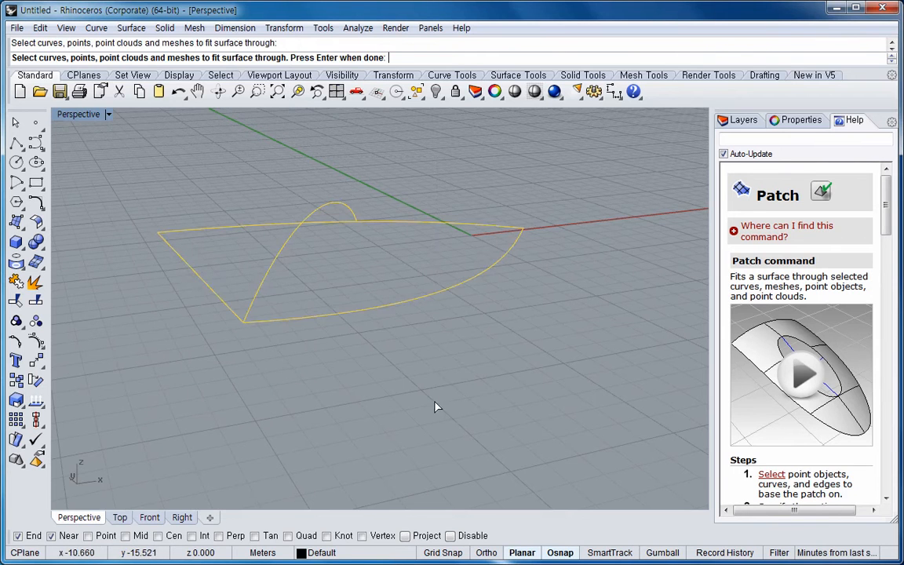
key(Return)
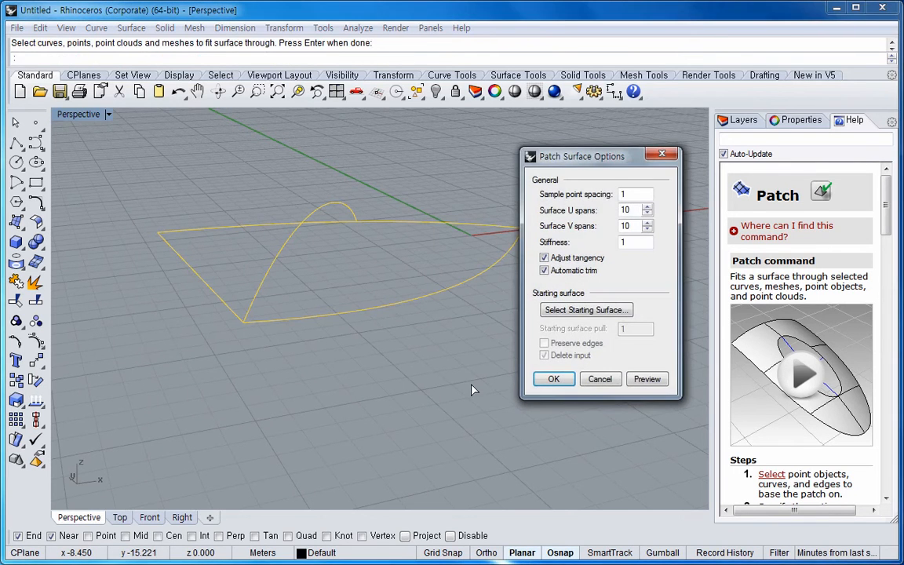
click(646, 379)
right_drag(402, 349, 352, 382)
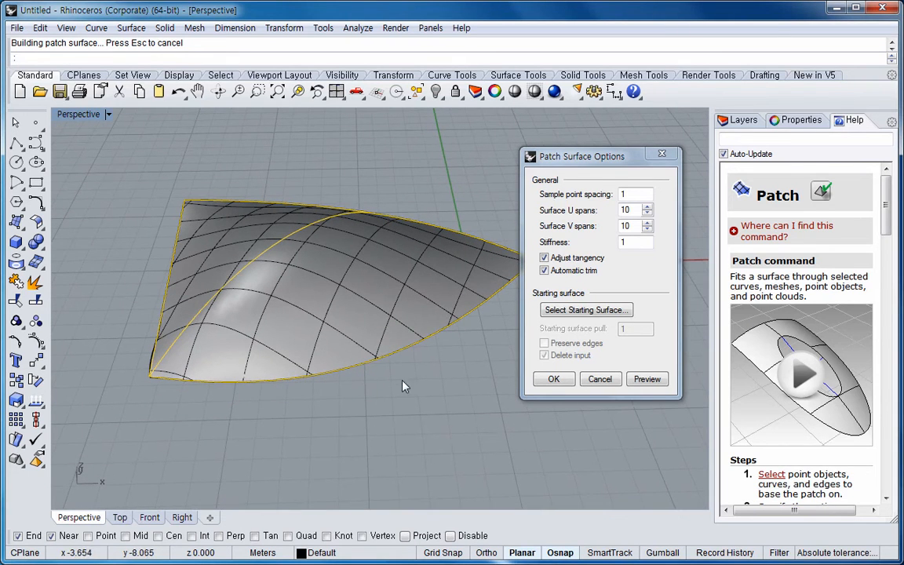
scroll(375, 338, down, 3)
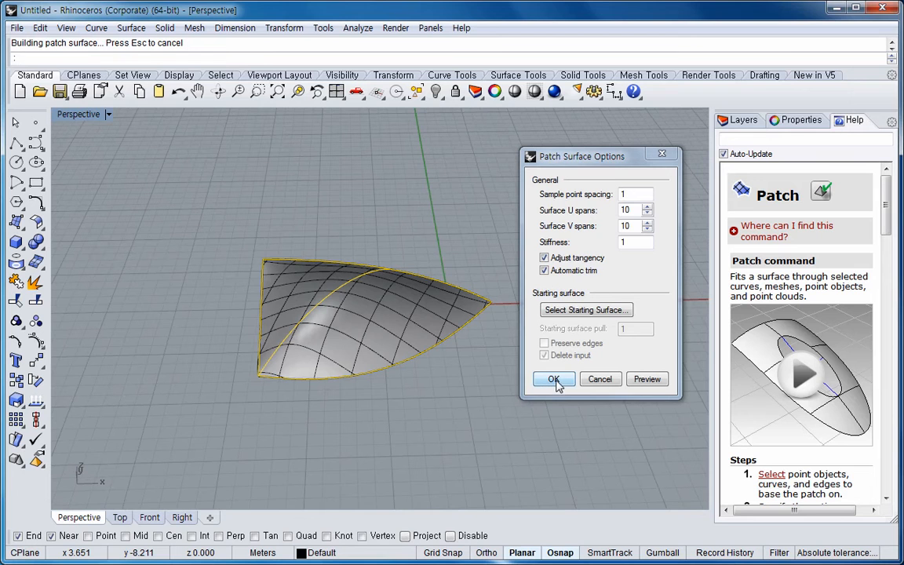
- Compare the arched patch's previews with Automatic trim turned off and back on
click(544, 270)
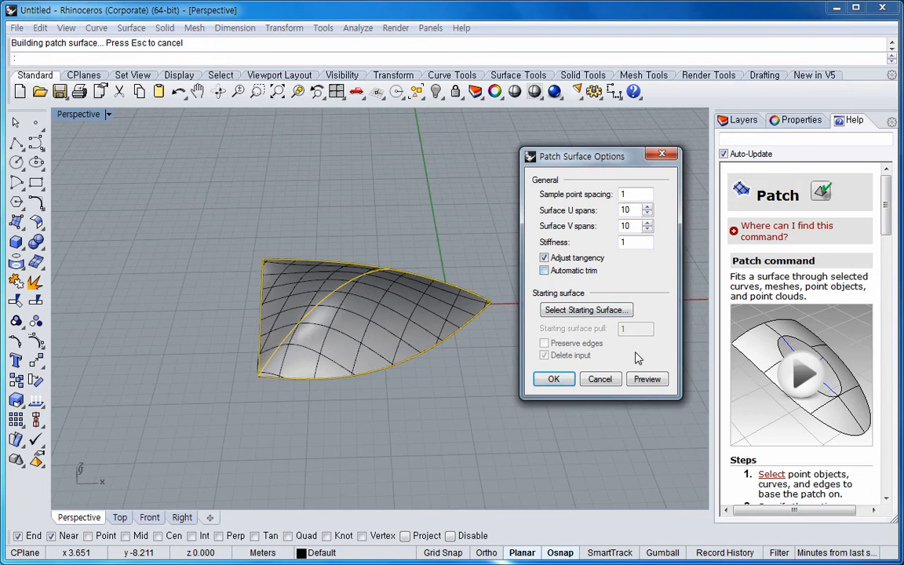
click(648, 379)
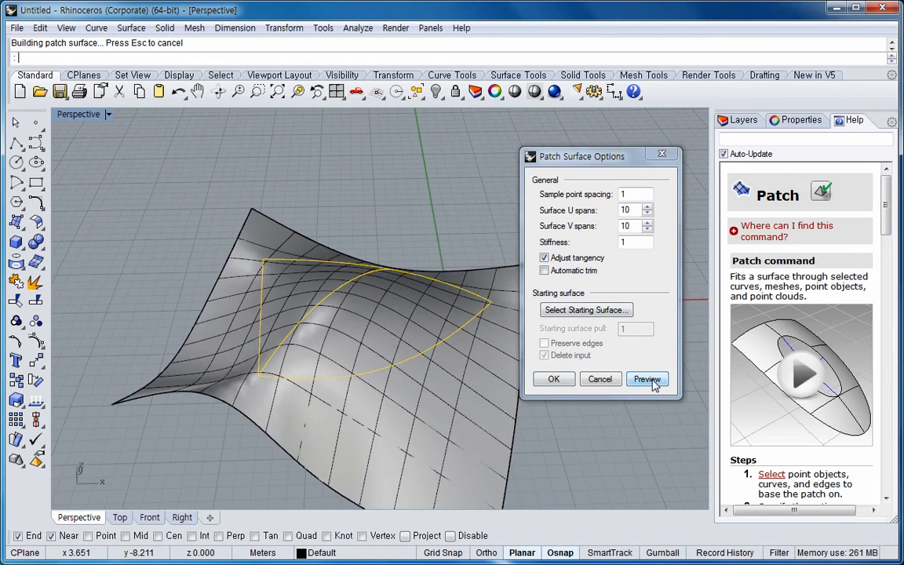
click(544, 270)
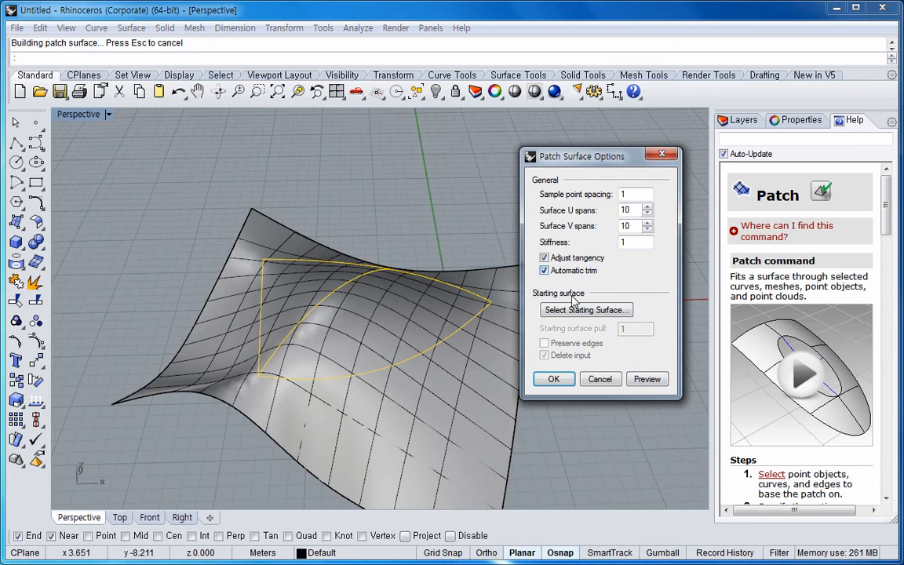
click(648, 383)
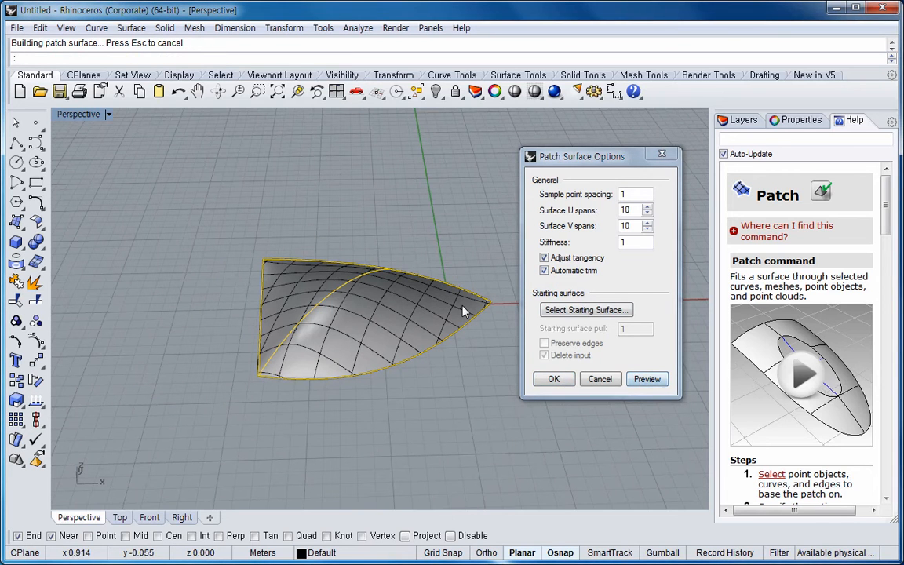
- Create the trimmed patch surface and move it across the green axis, clear of its source curves
click(549, 379)
right_drag(452, 391, 367, 319)
click(372, 317)
drag(377, 315, 551, 192)
click(604, 306)
right_drag(518, 306, 428, 313)
right_drag(446, 361, 444, 378)
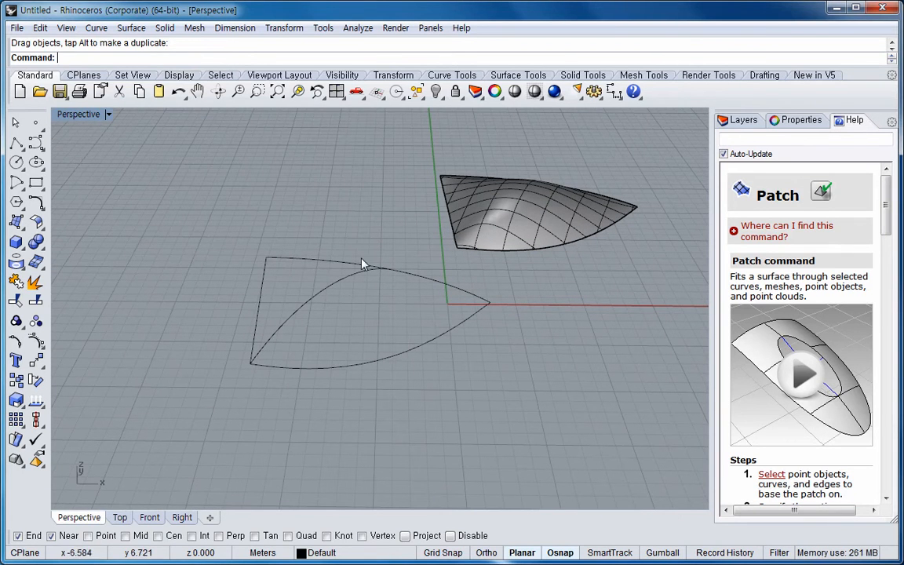
right_drag(463, 363, 421, 379)
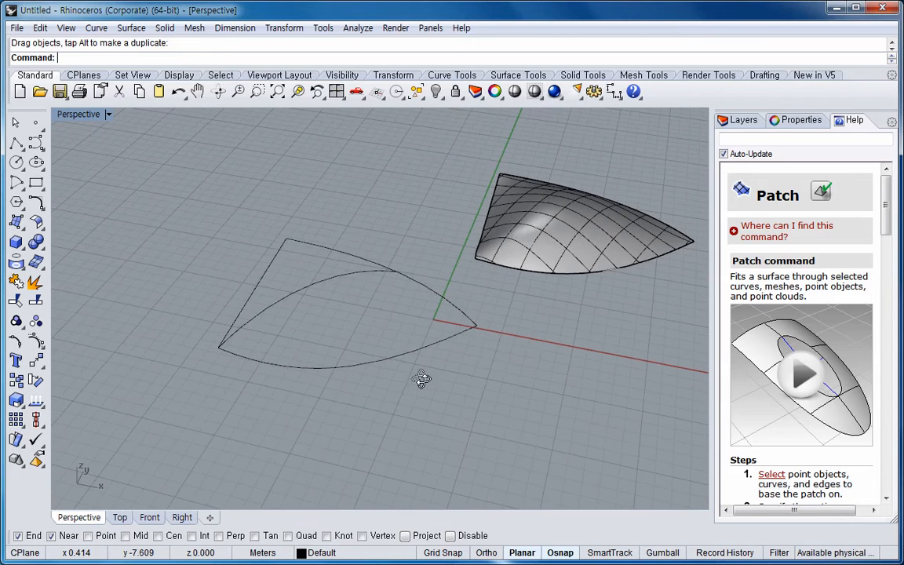
- Start a Curve Network surface with NoAutoSort, using the lower curved edge, the arch and the straight edge as first-direction curves
click(133, 28)
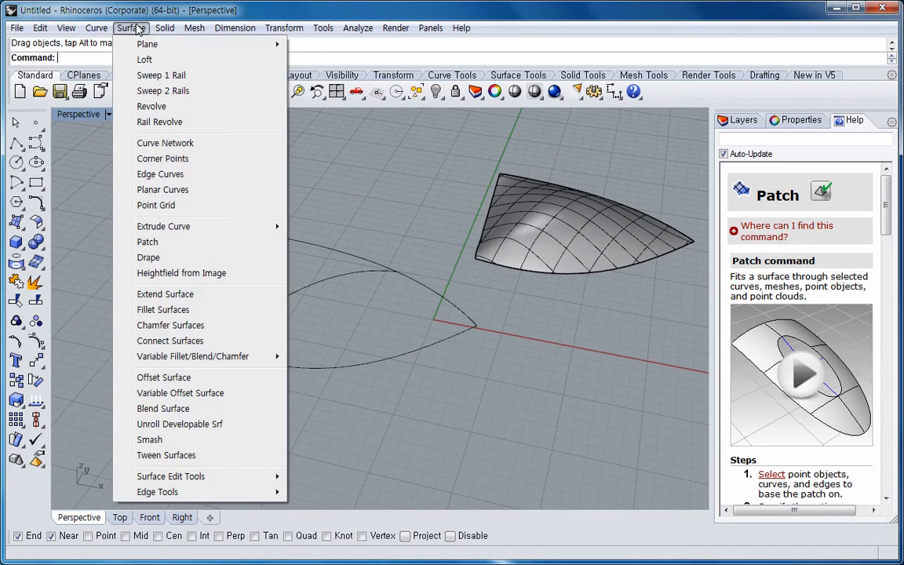
click(164, 145)
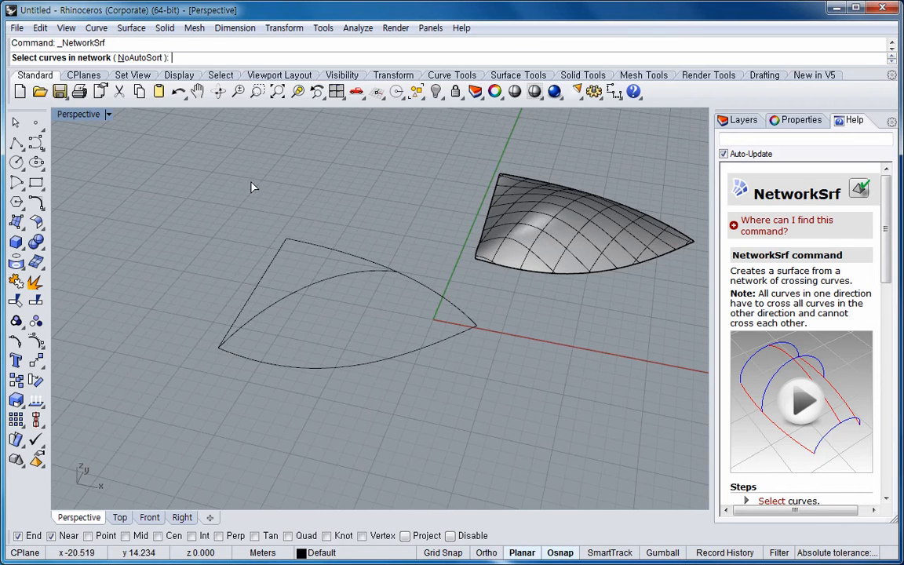
click(140, 58)
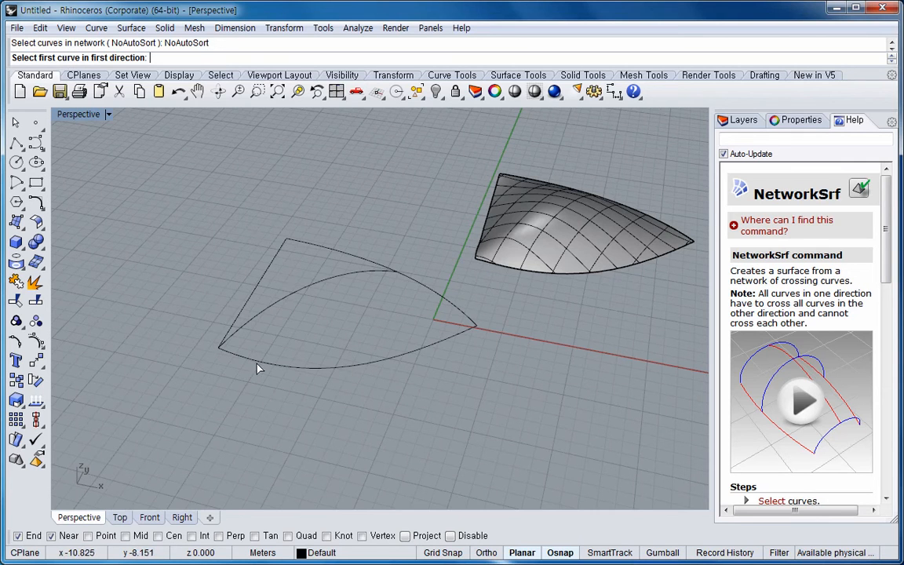
click(366, 364)
click(306, 288)
click(268, 272)
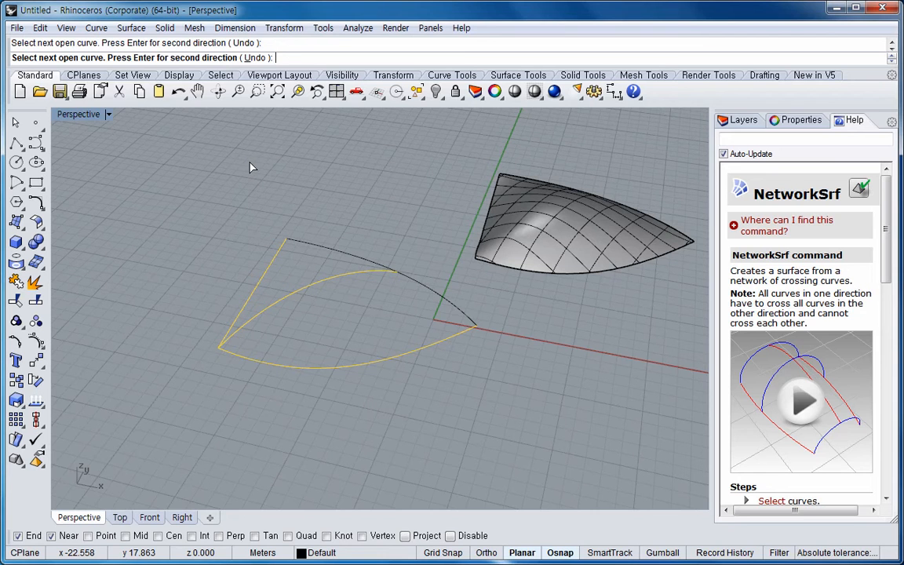
key(Return)
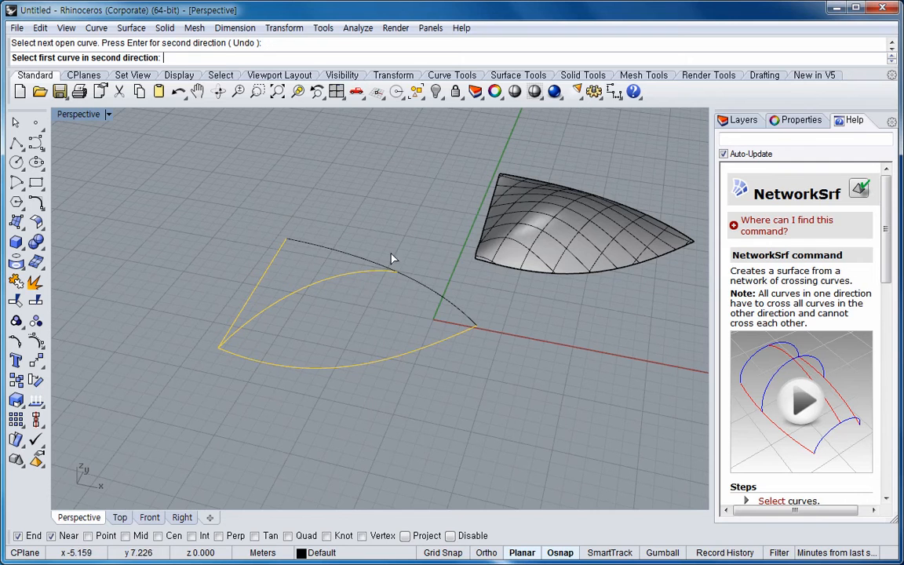
- Add the upper curved edge as the second-direction curve, preview the network surface, and create it with Position edge matching
click(438, 299)
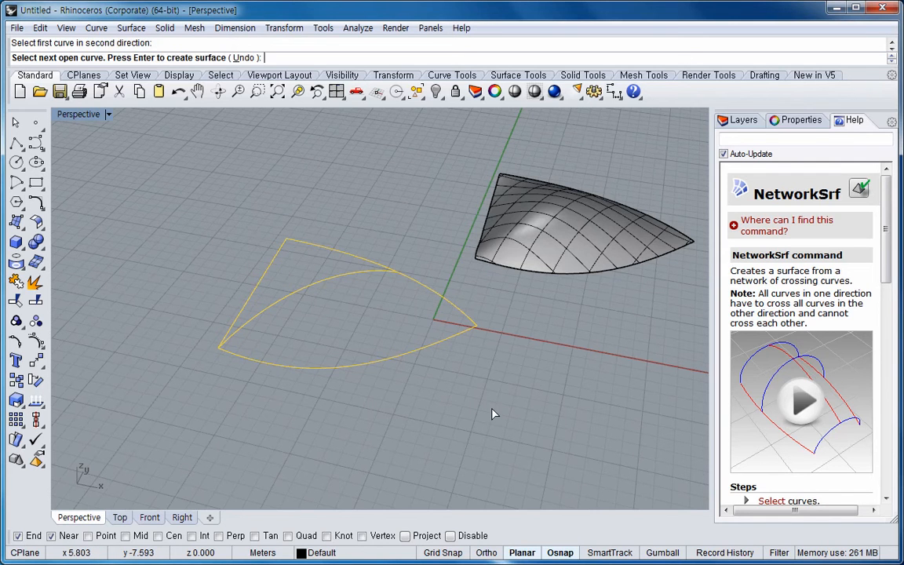
key(Return)
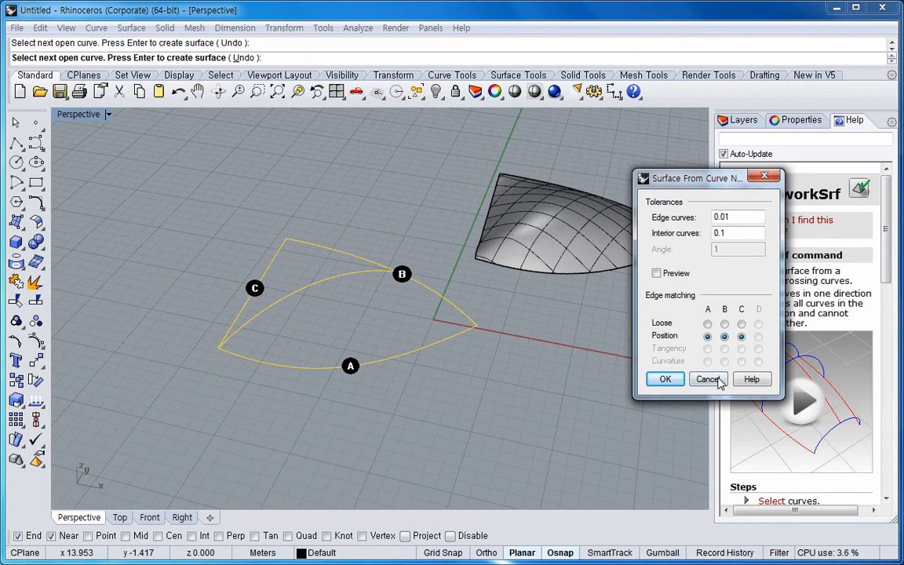
click(657, 273)
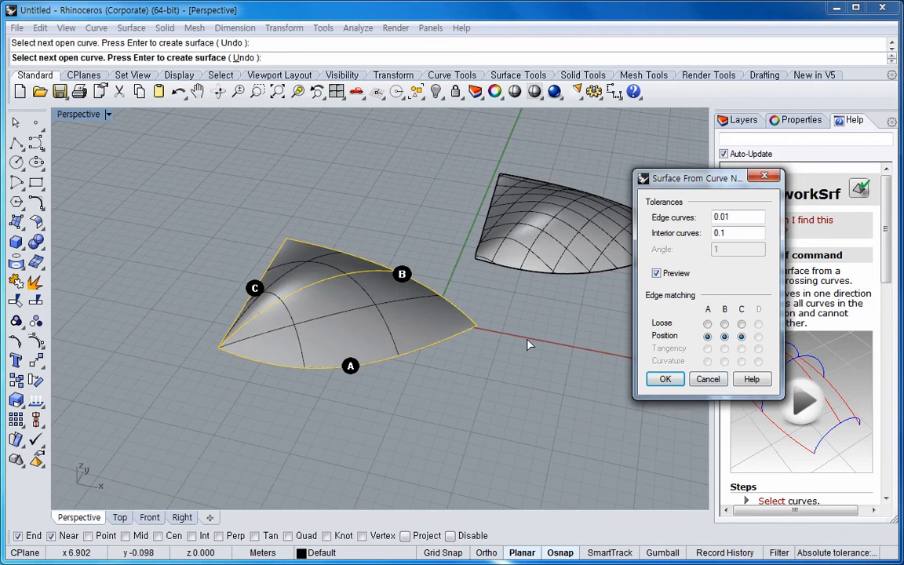
right_drag(534, 367, 594, 235)
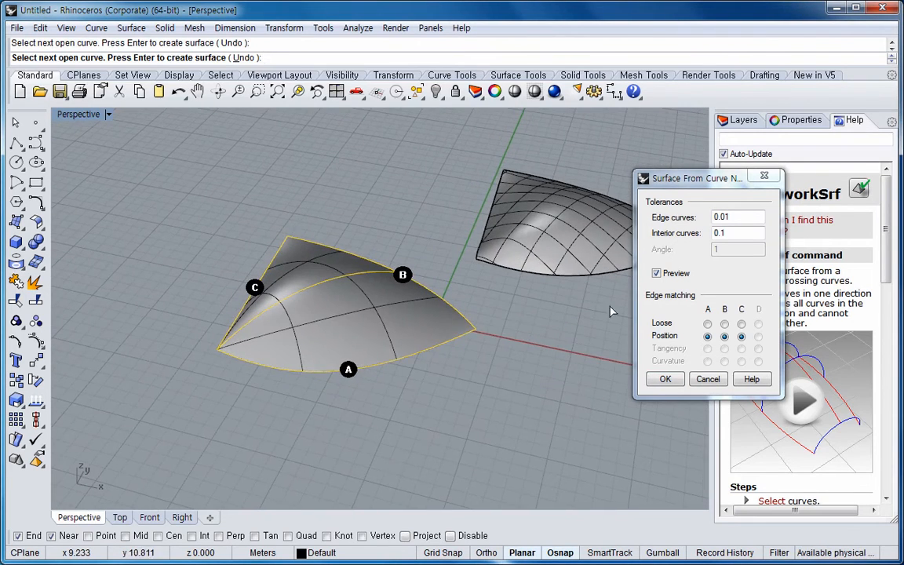
click(665, 380)
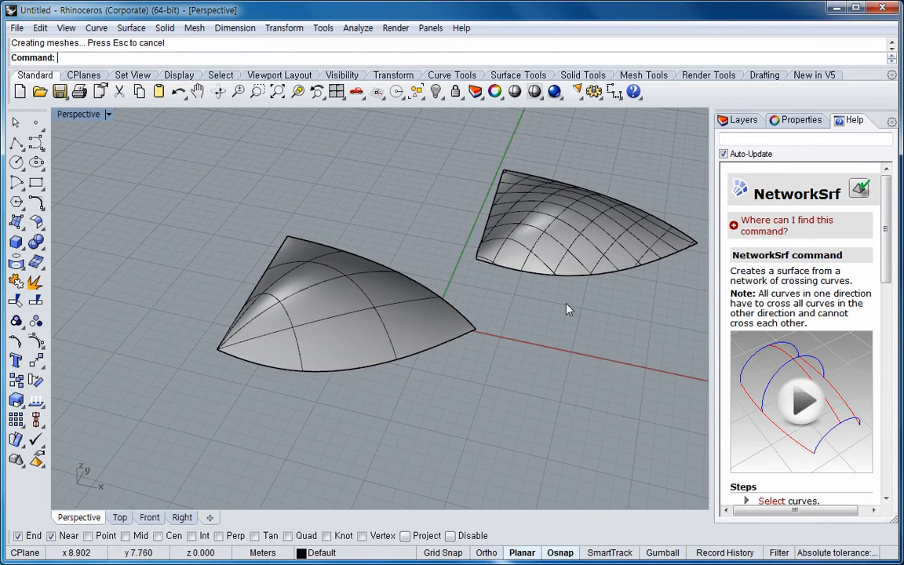
- Compare the two arched surfaces from several angles, and delete both while keeping the source curves
right_drag(515, 296, 662, 269)
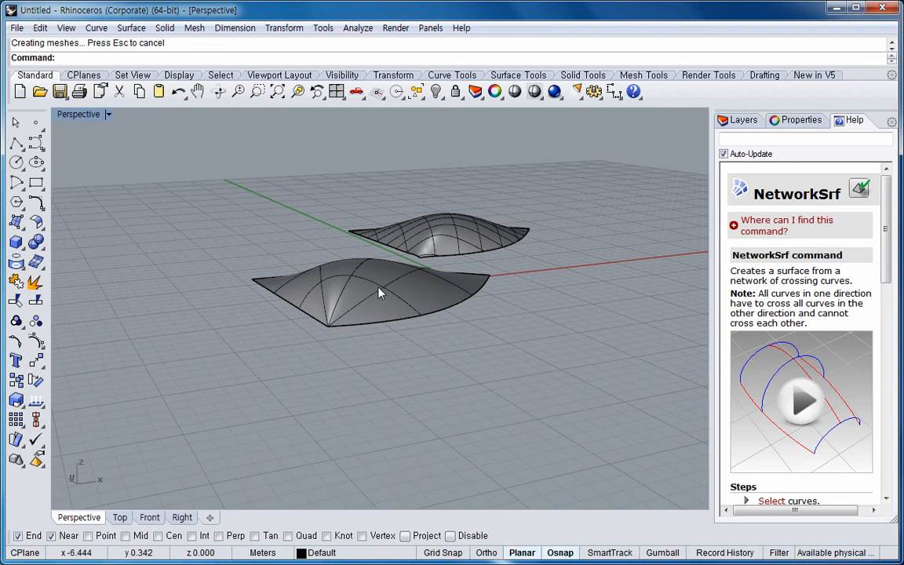
right_drag(473, 350, 395, 331)
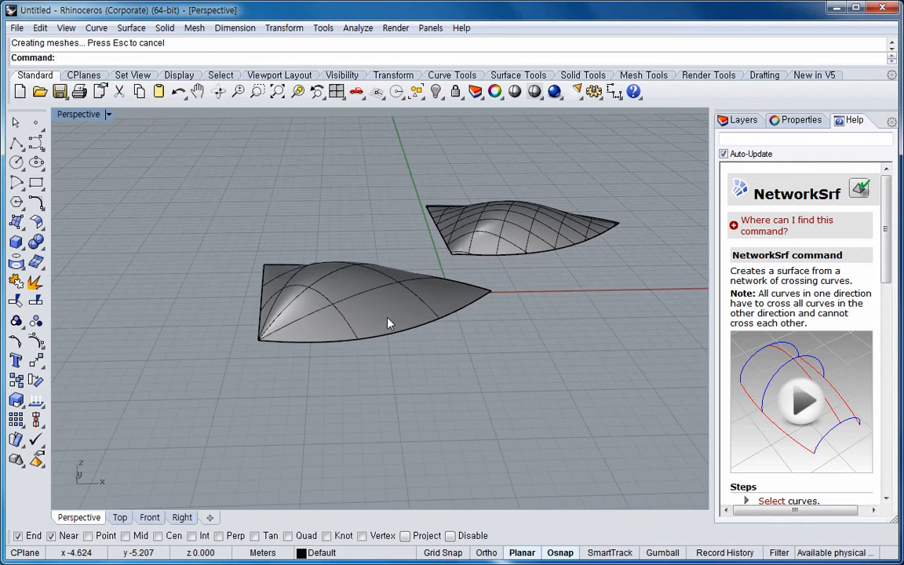
click(363, 297)
key(Delete)
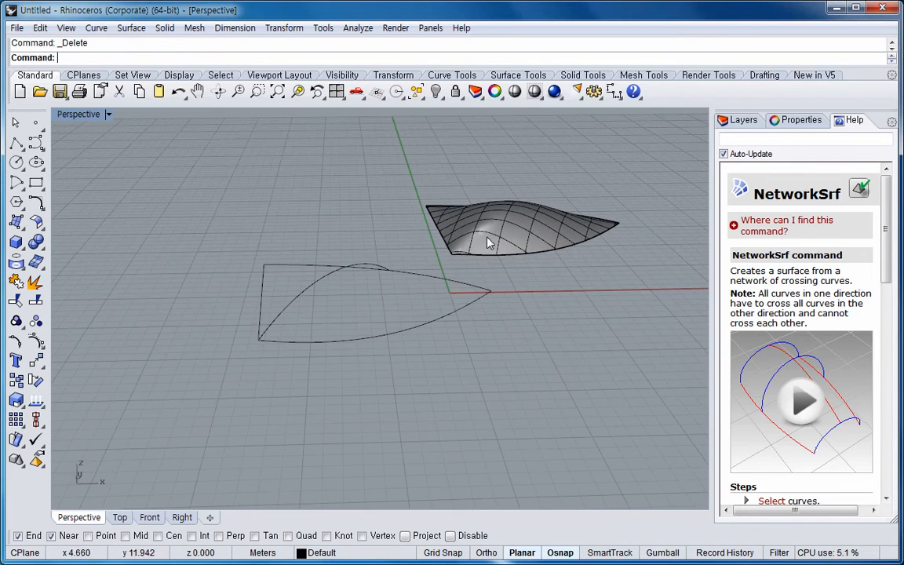
click(494, 223)
key(Delete)
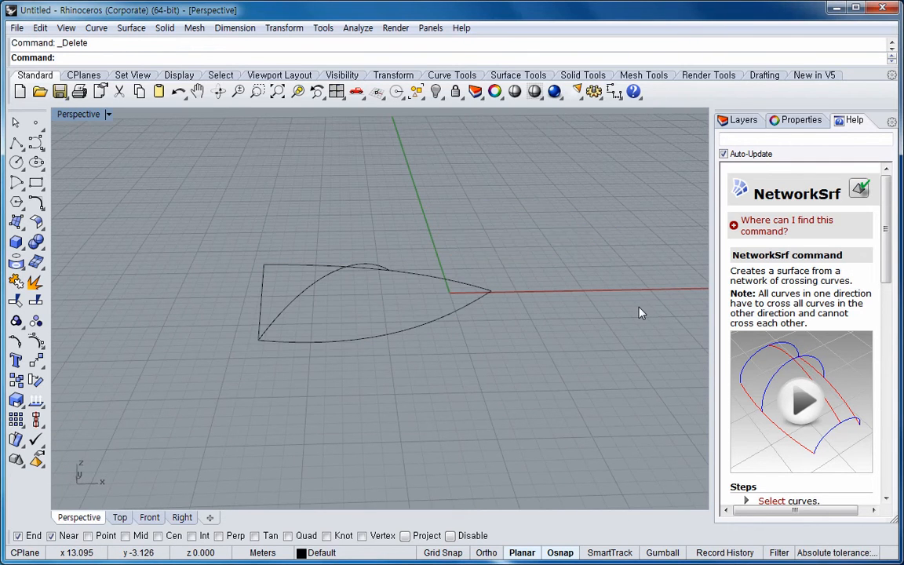
- Draw a degree-3 control-point curve with four points from the outline's upper corner, across the arch, to the lower curved edge
right_drag(577, 350, 501, 418)
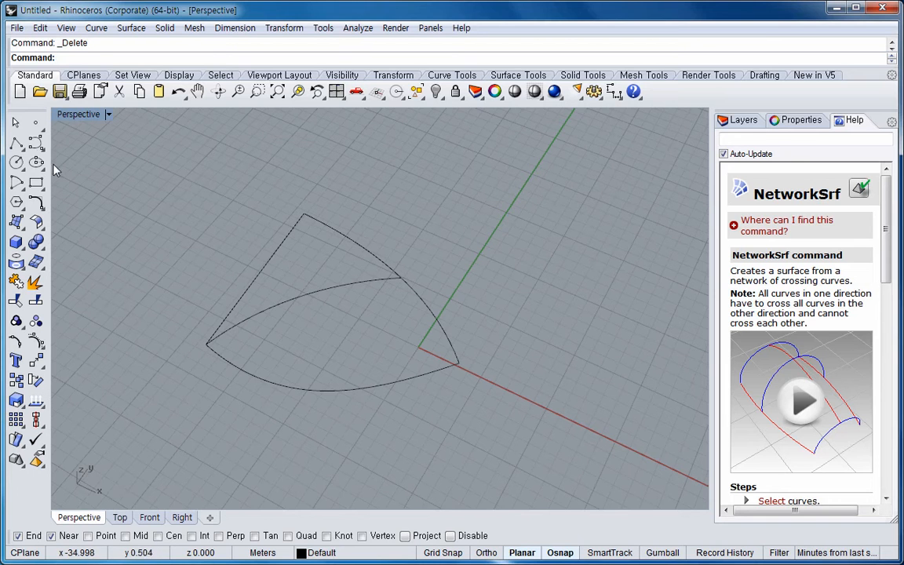
click(36, 142)
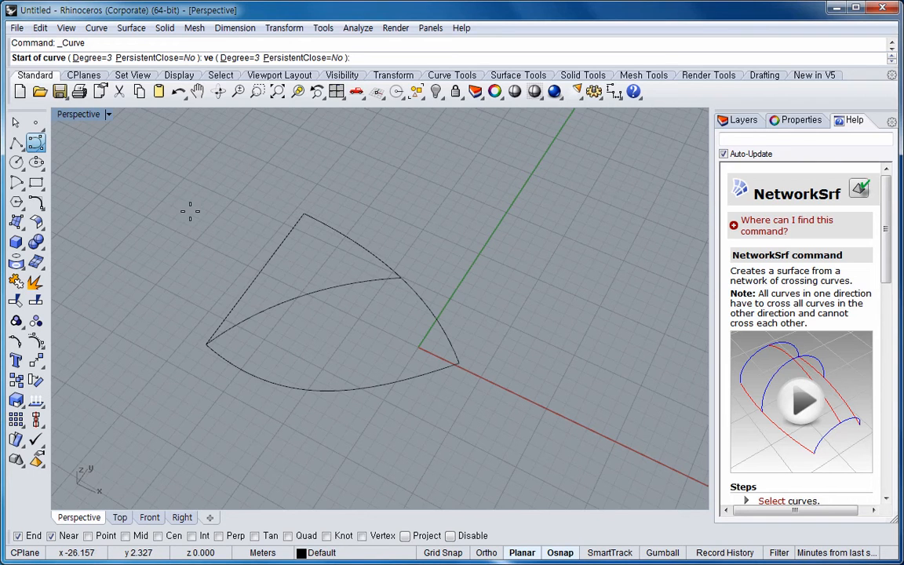
click(304, 214)
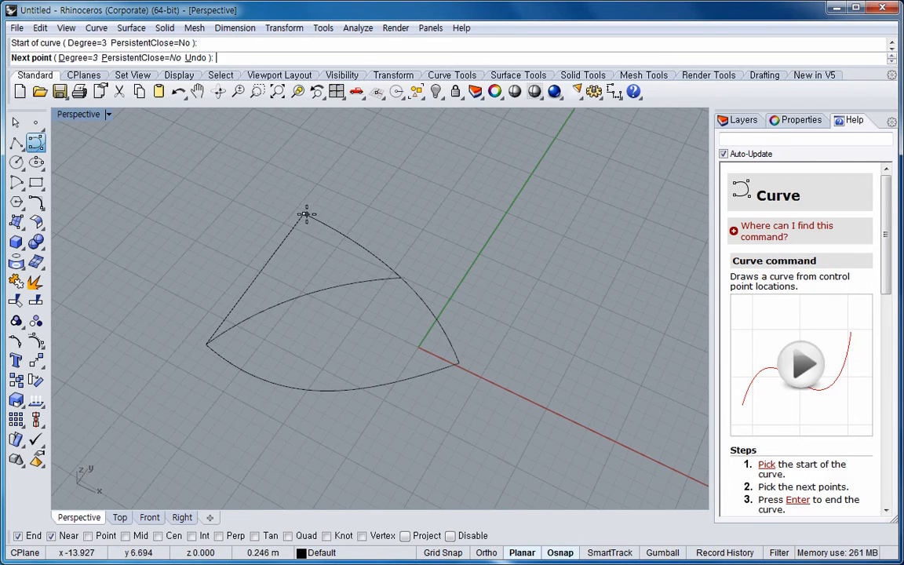
click(316, 272)
click(325, 329)
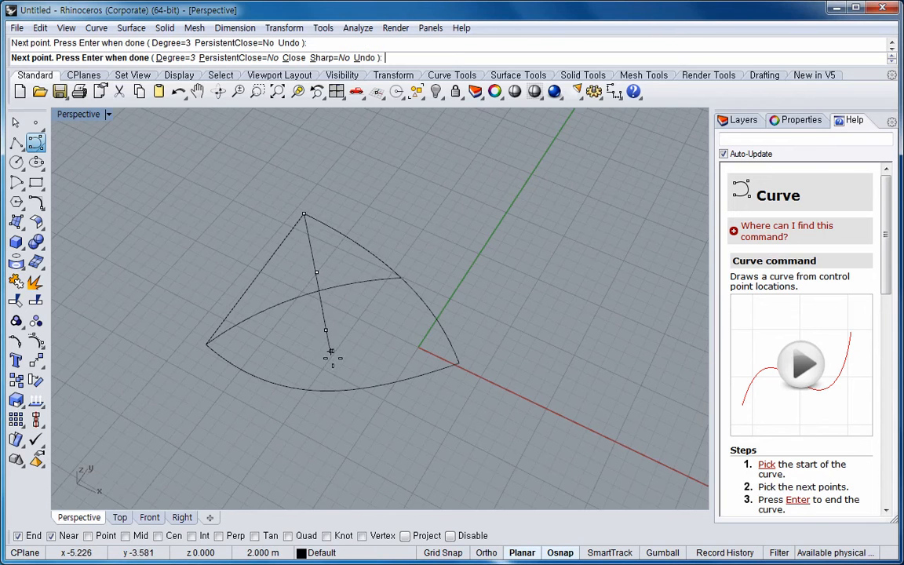
click(337, 390)
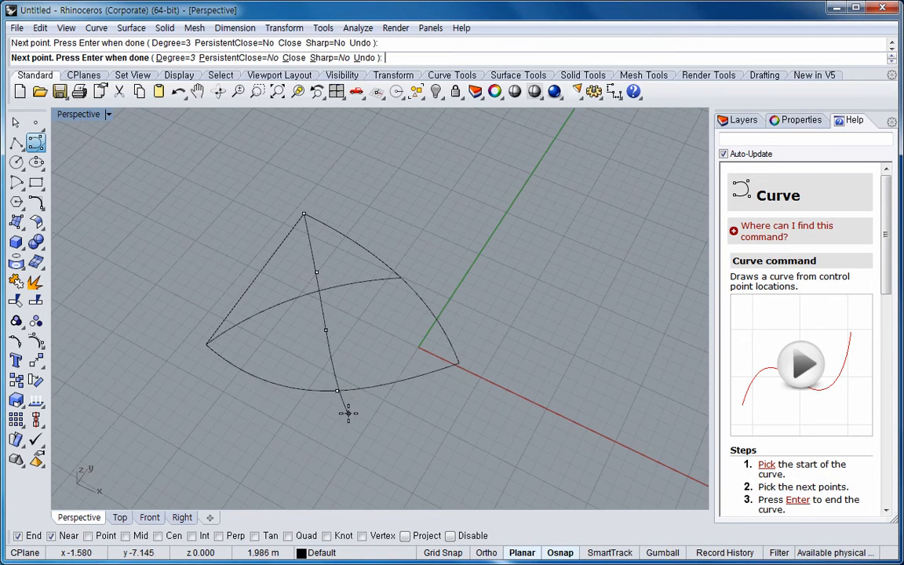
key(Return)
- Turn on the control points of the new flat curve crossing the outline
right_drag(296, 382, 435, 325)
click(413, 299)
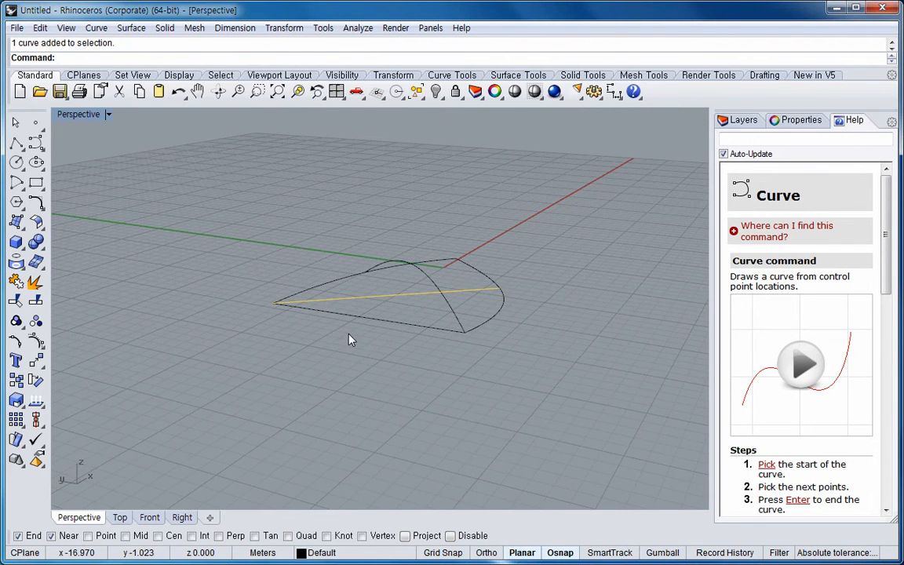
right_drag(351, 340, 355, 332)
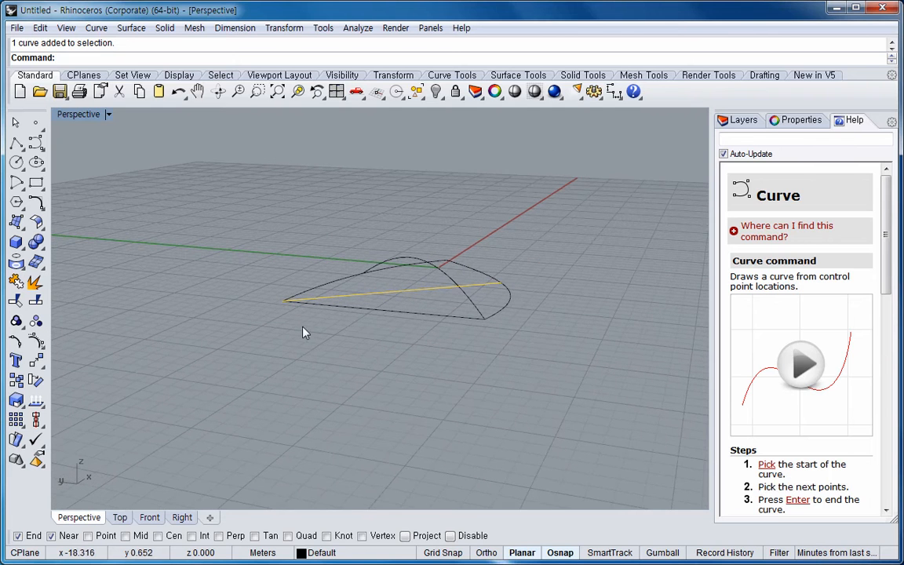
click(37, 340)
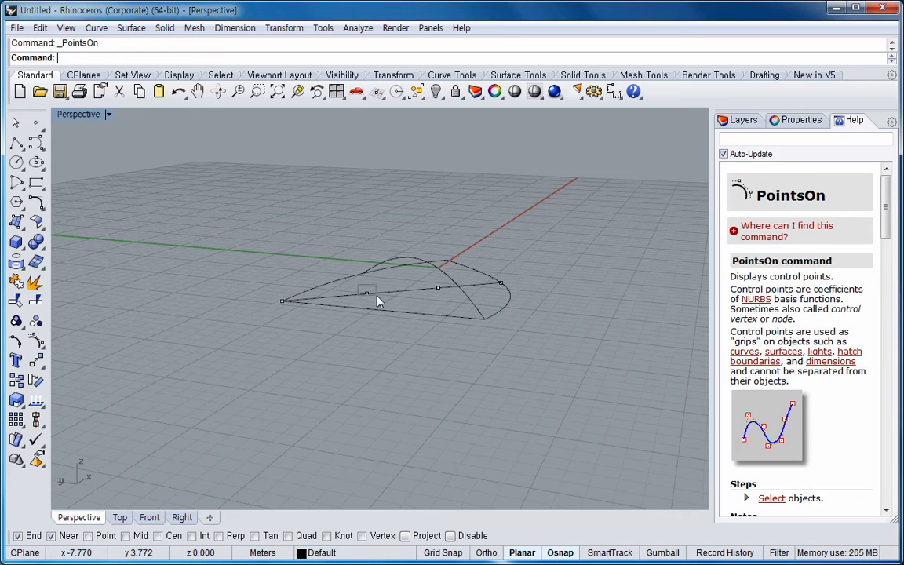
- Raise the curve's two middle control points vertically to arch it above the existing arch, and turn off the control points
click(370, 295)
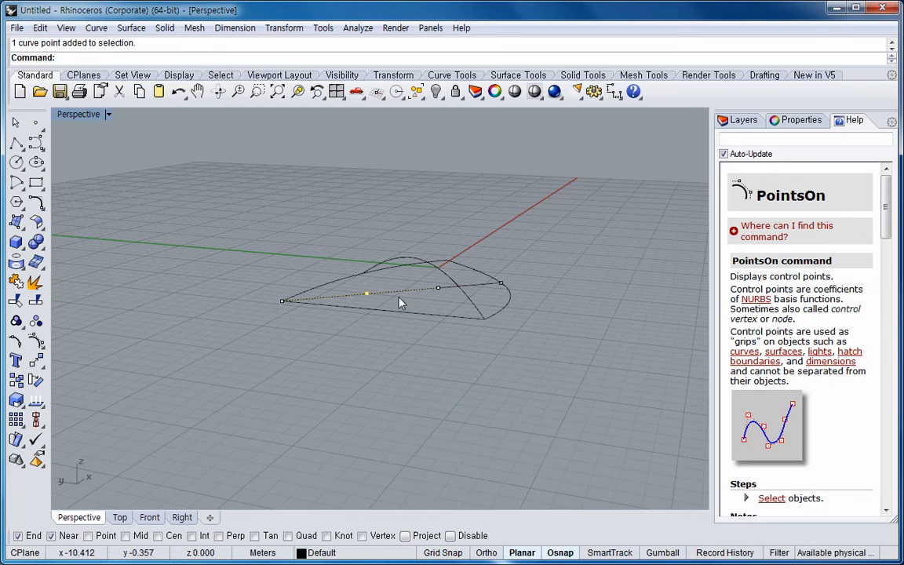
shift+click(437, 288)
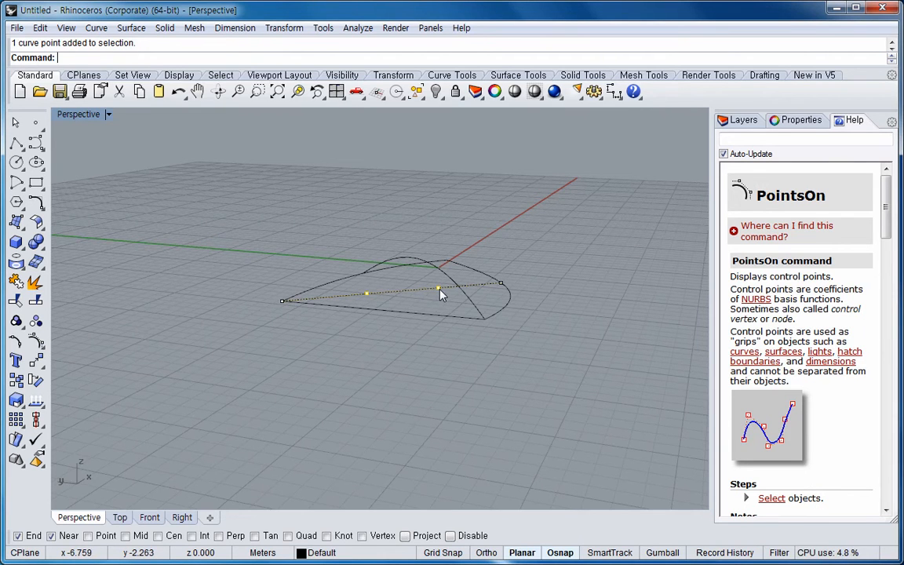
drag(438, 288, 439, 240)
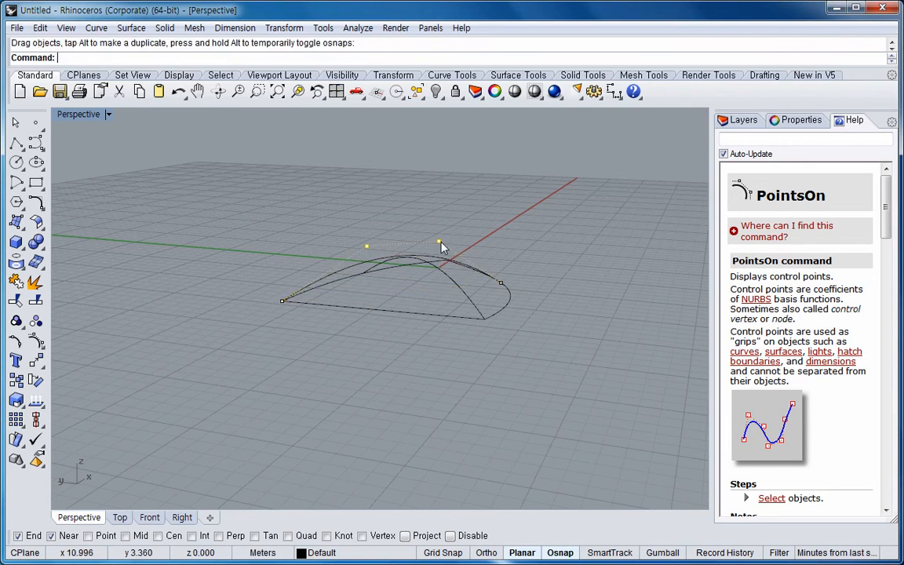
right_drag(410, 360, 409, 329)
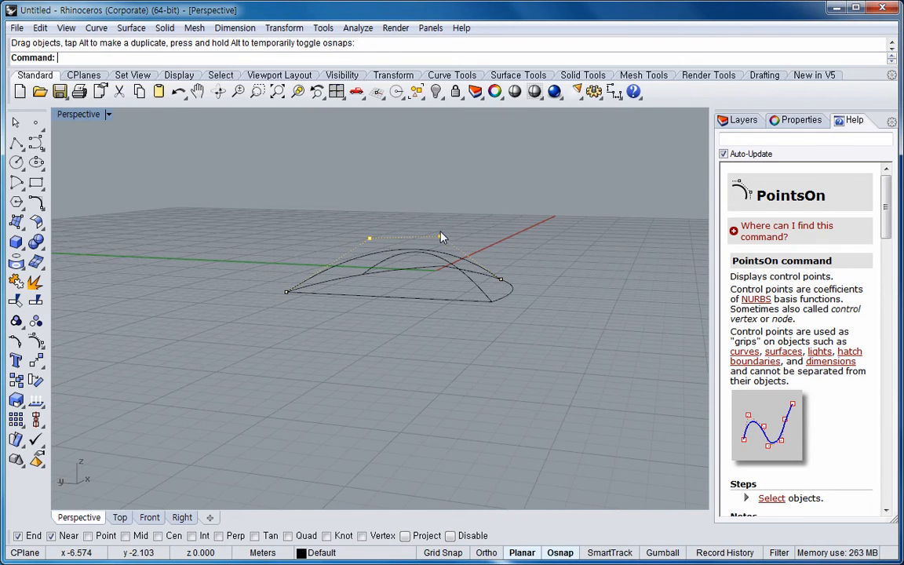
drag(440, 236, 440, 223)
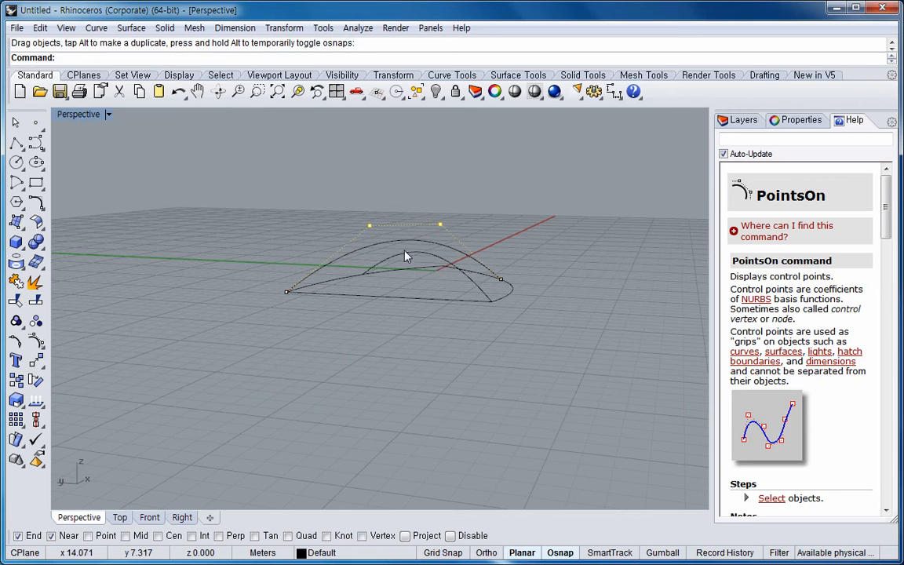
right_drag(417, 343, 302, 386)
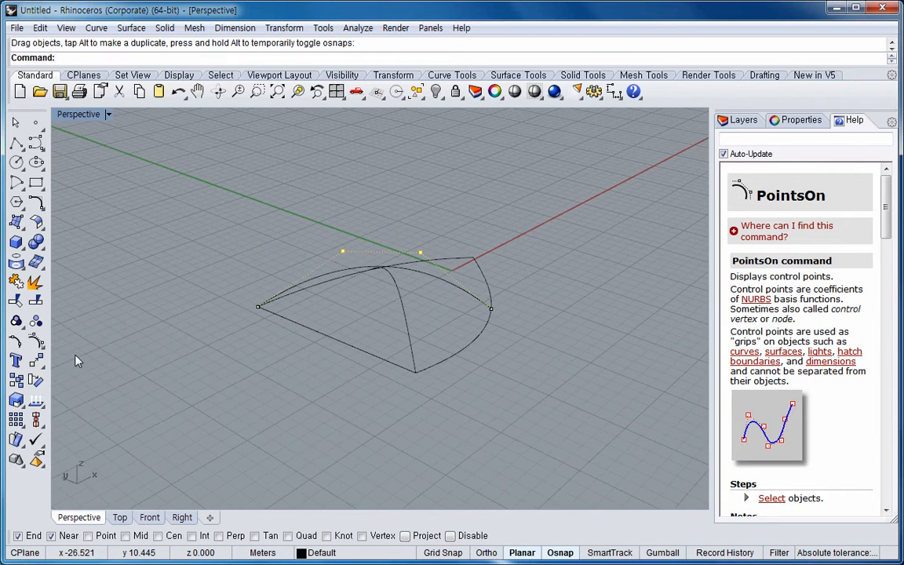
click(37, 343)
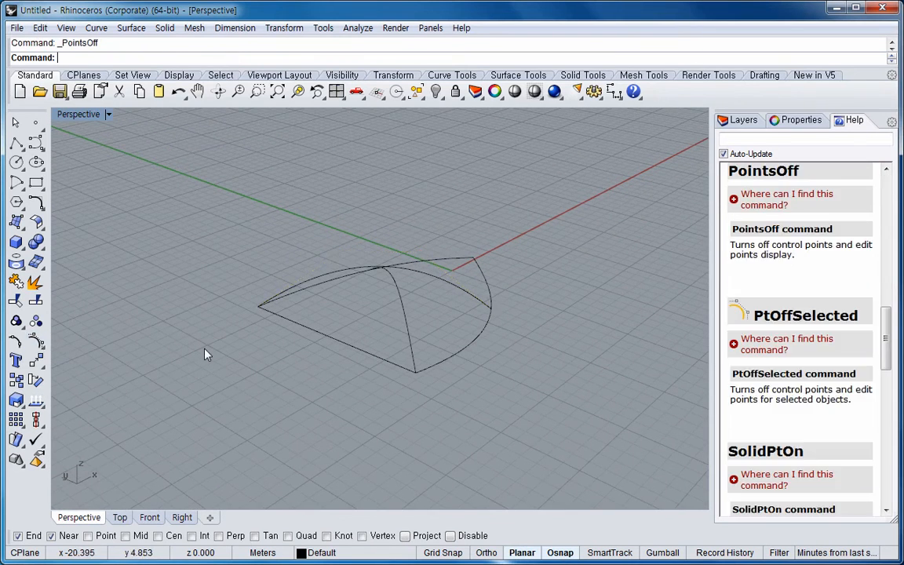
- Start a Patch through the three outline curves and both arches, and preview it with 10 U and V spans and Automatic trim on
right_drag(396, 412, 339, 424)
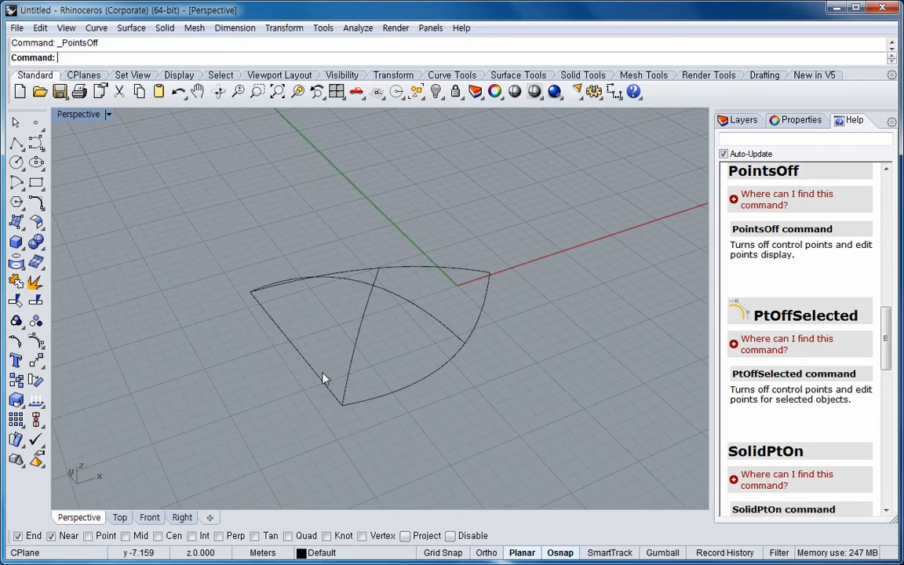
click(131, 28)
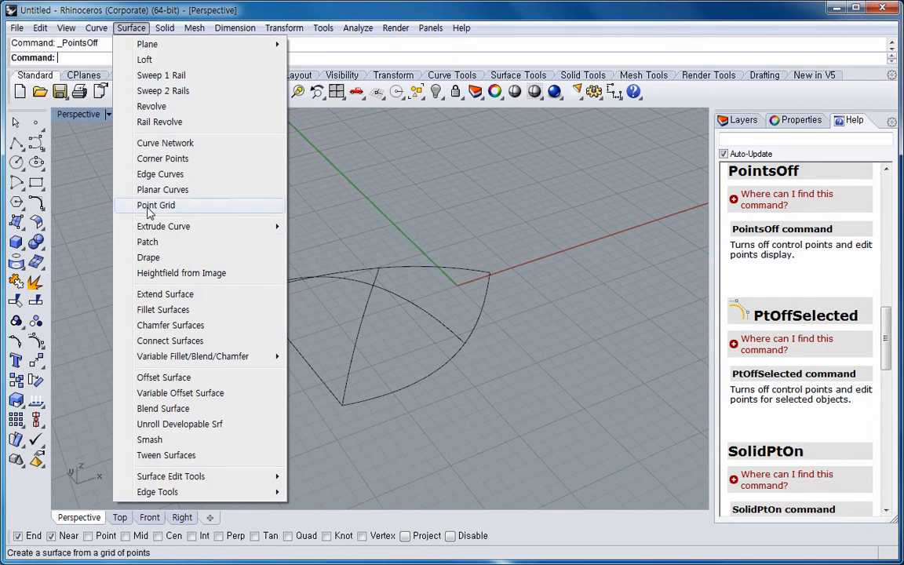
click(149, 242)
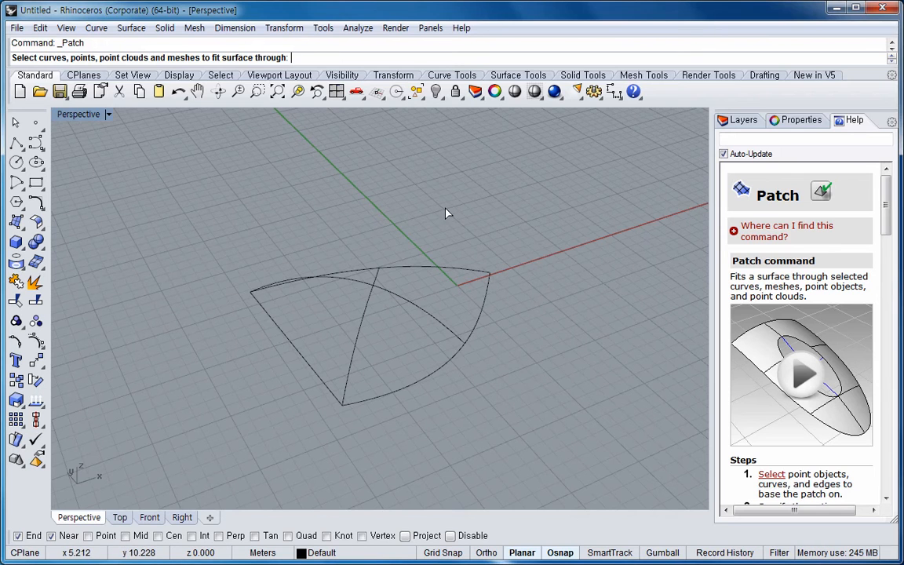
click(21, 127)
right_click(255, 150)
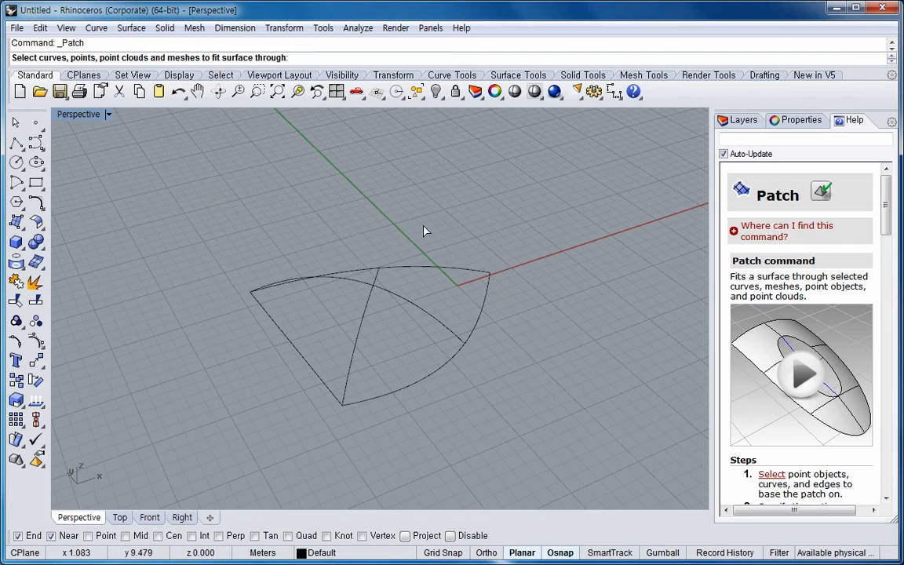
drag(376, 373, 212, 421)
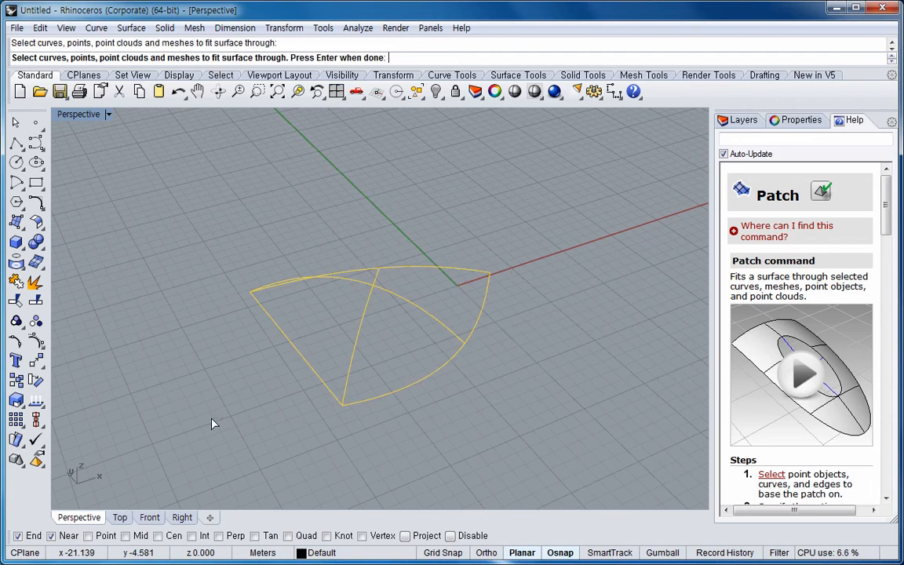
right_click(520, 210)
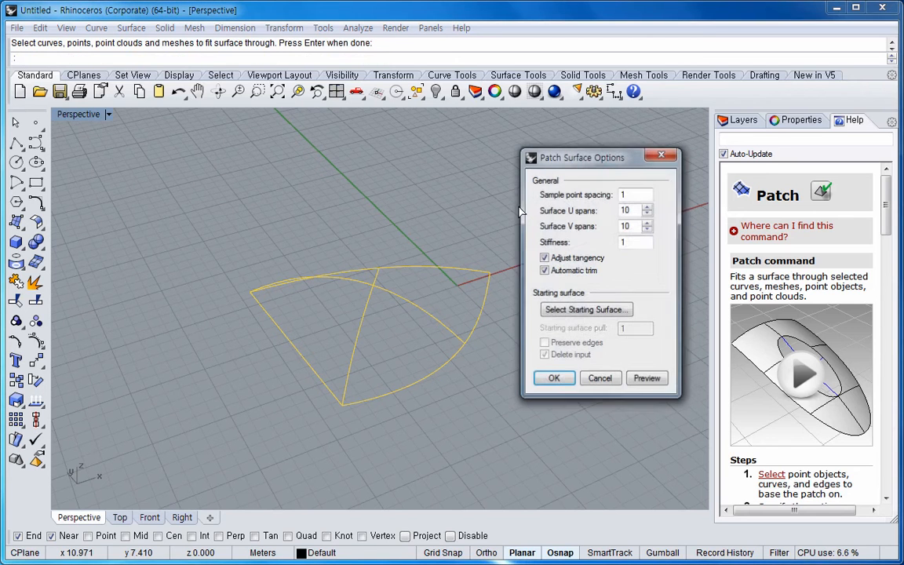
click(641, 382)
right_drag(459, 397, 443, 337)
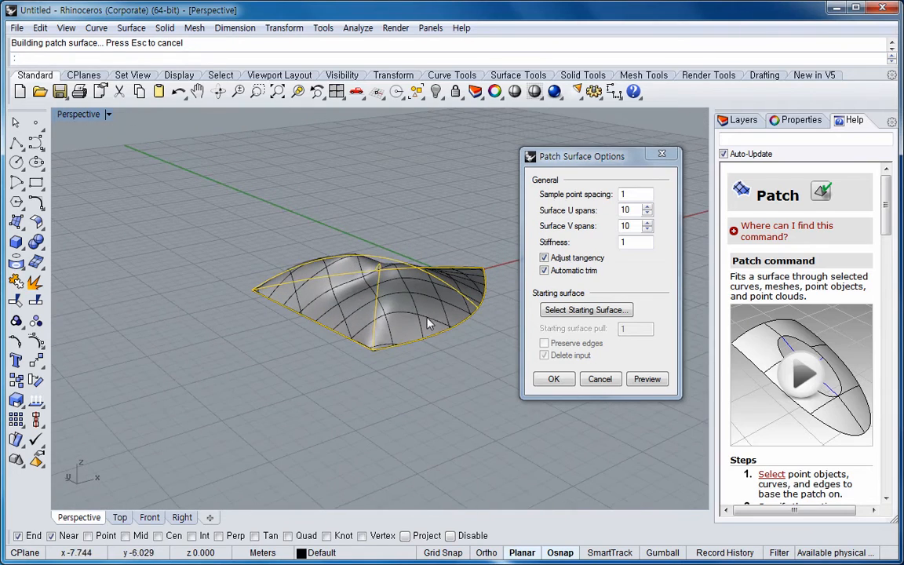
right_drag(413, 300, 470, 354)
- Create the patch surface from the crossing arches and move it clear of its source curves
click(555, 380)
click(385, 292)
right_drag(411, 383, 496, 416)
drag(449, 322, 605, 242)
click(630, 320)
right_drag(630, 320, 603, 233)
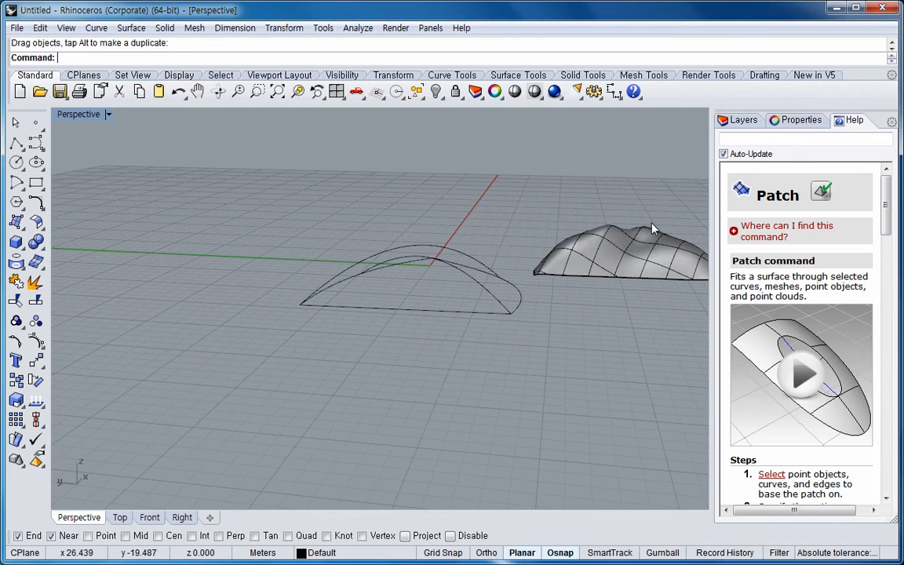
right_drag(650, 329, 565, 376)
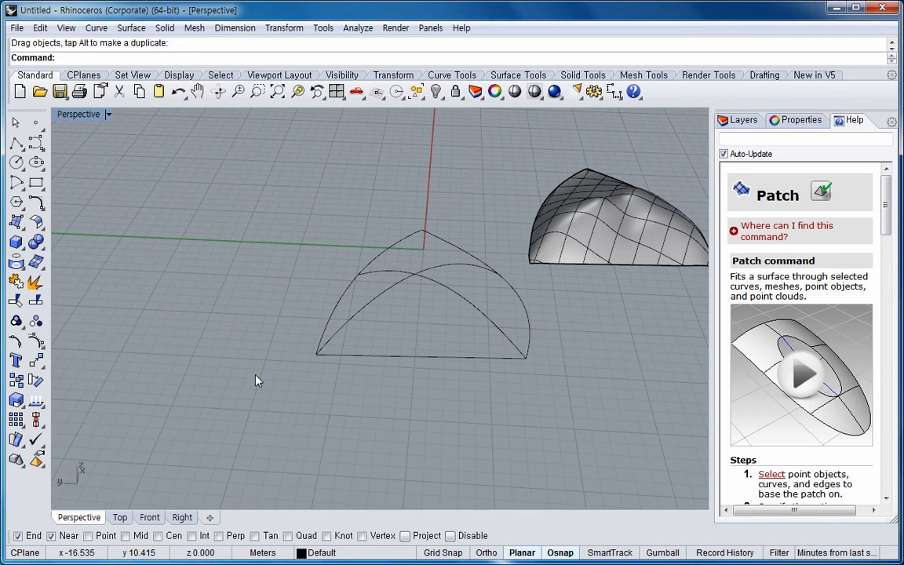
- Start a Curve Network surface with NoAutoSort, using the straight edge, the new arch and the curved edge sharing their corner as first-direction curves
click(133, 29)
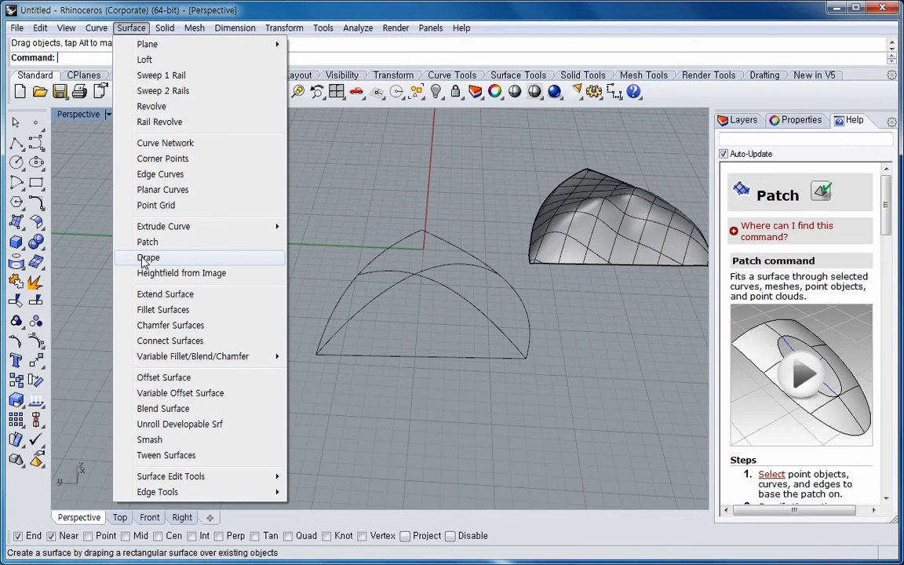
click(154, 144)
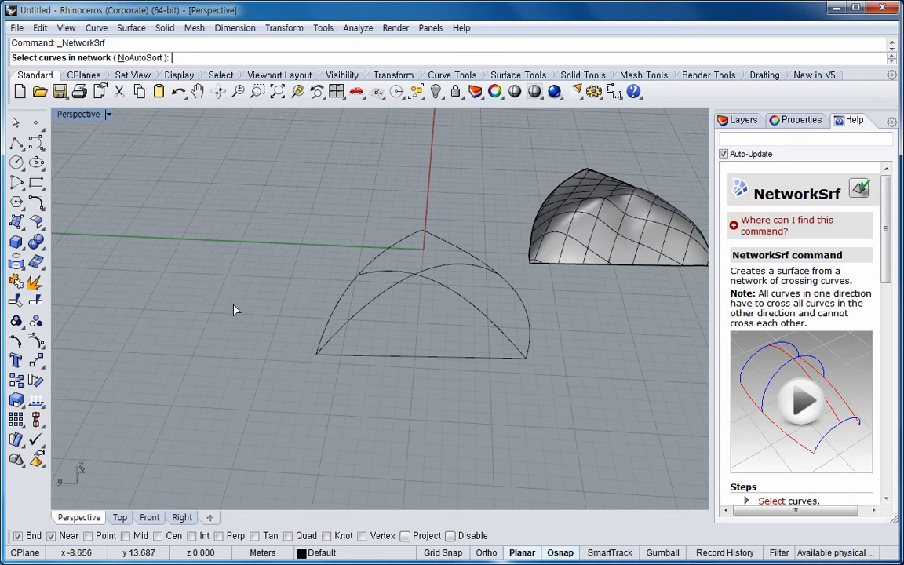
click(137, 58)
right_drag(422, 387, 447, 432)
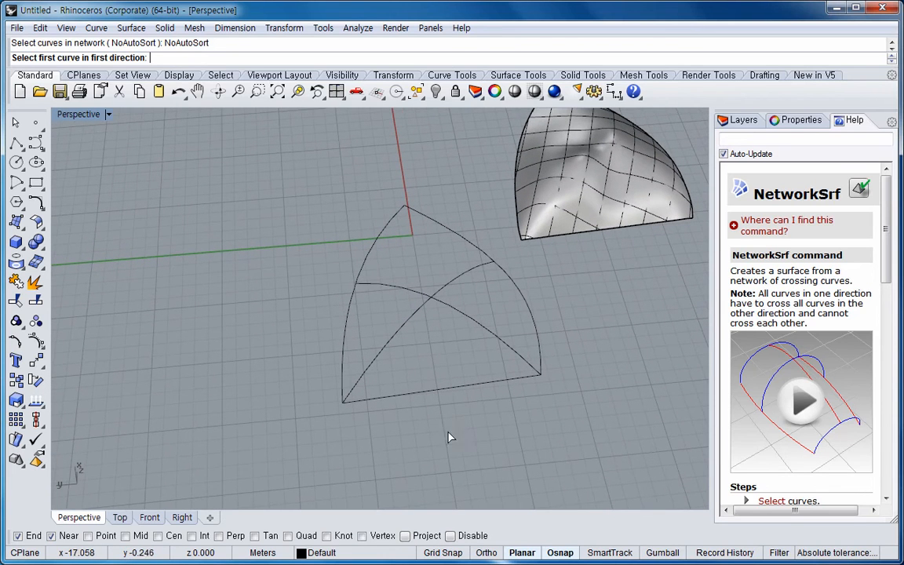
click(439, 394)
click(394, 350)
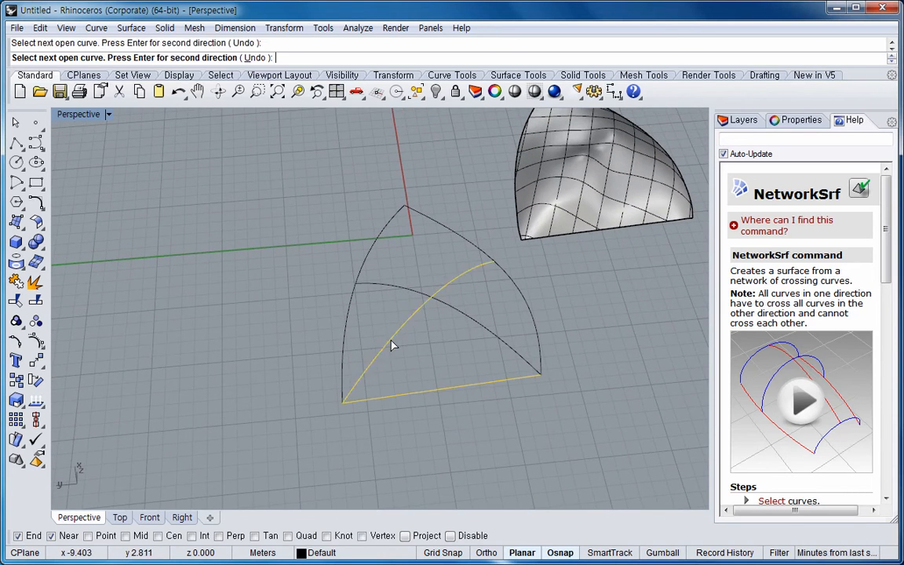
click(351, 314)
key(Return)
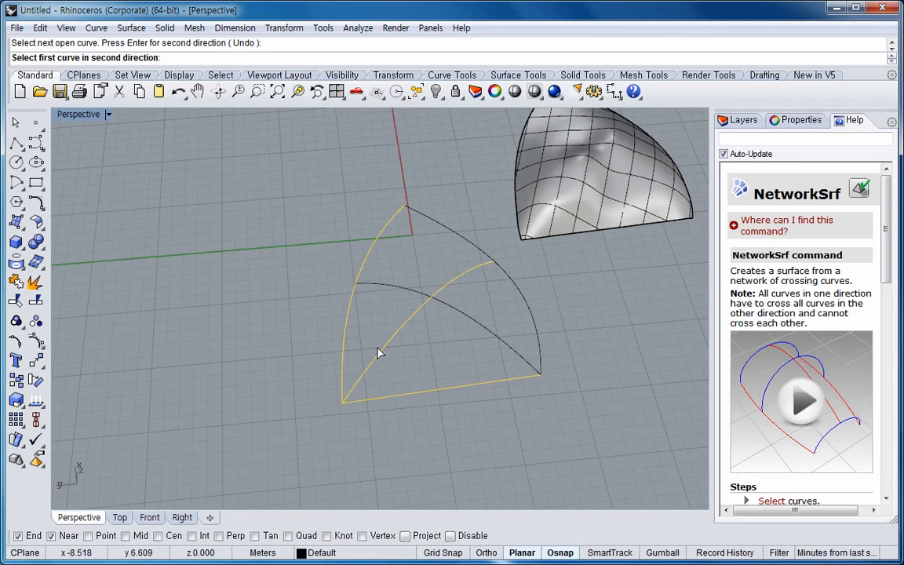
- Try to create the network surface with the other curved edge and the original arch as second-direction curves
click(529, 310)
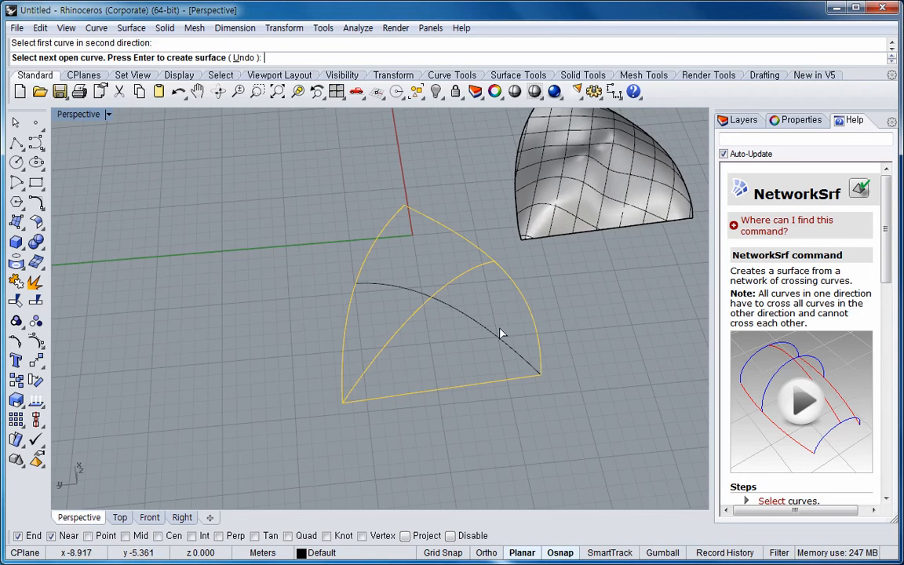
click(498, 339)
key(Return)
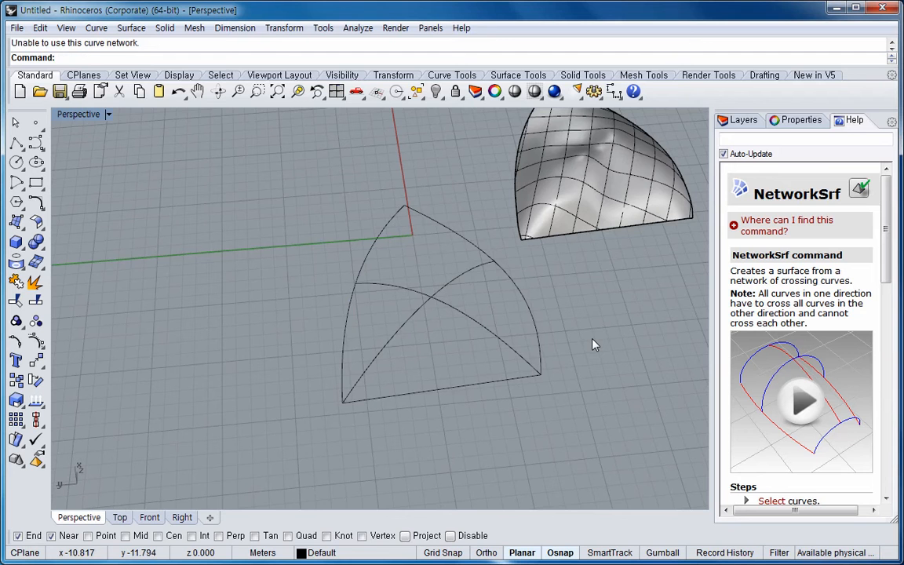
- Try to create a Curve Network surface by selecting all three outline curves and both arches at once with automatic sorting
mouse_move(577, 362)
right_down()
mouse_move(583, 345)
mouse_move(611, 339)
mouse_move(612, 355)
right_up()
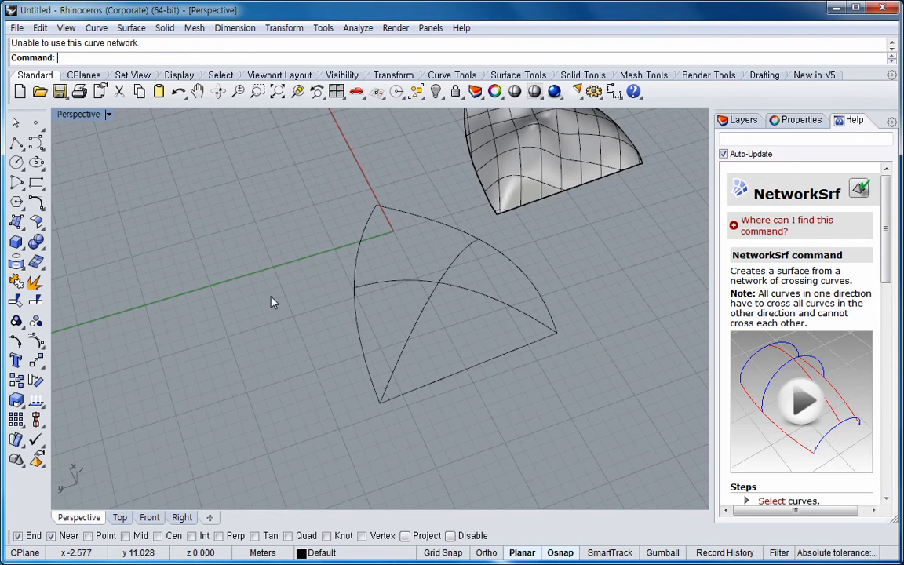
key(Return)
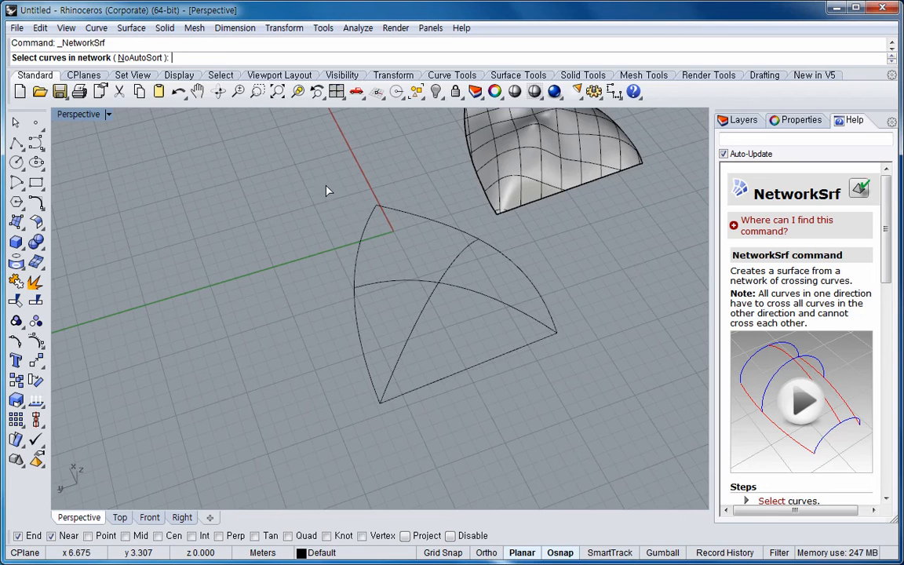
drag(315, 181, 575, 430)
key(Return)
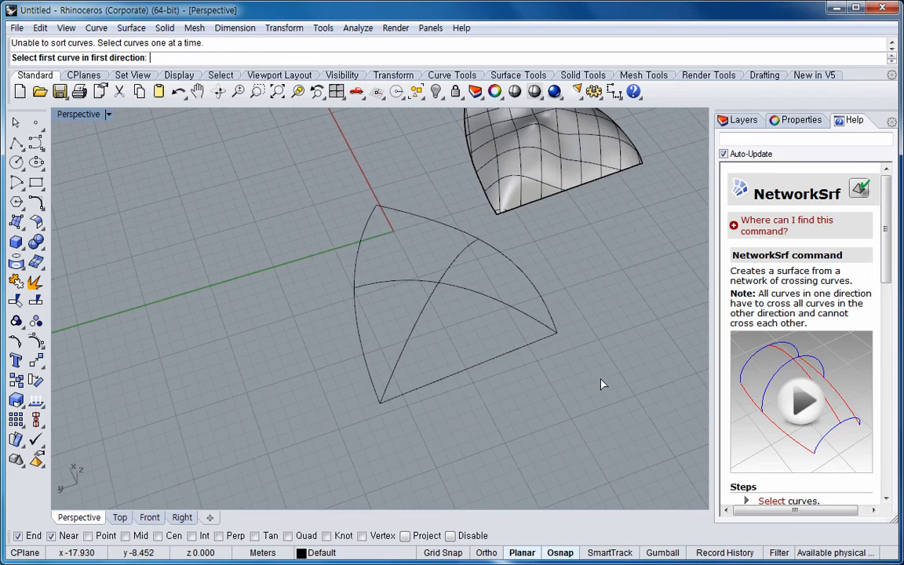
right_drag(526, 395, 406, 330)
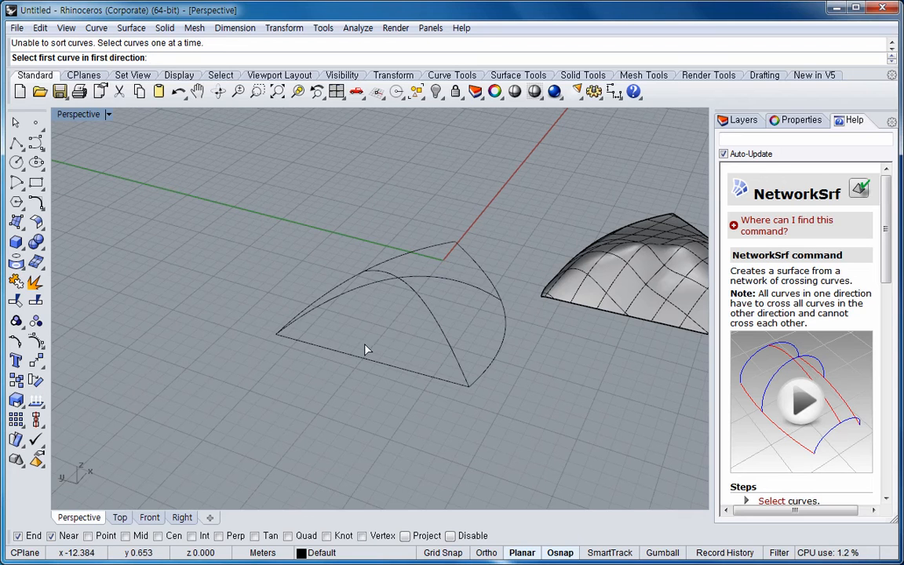
click(15, 121)
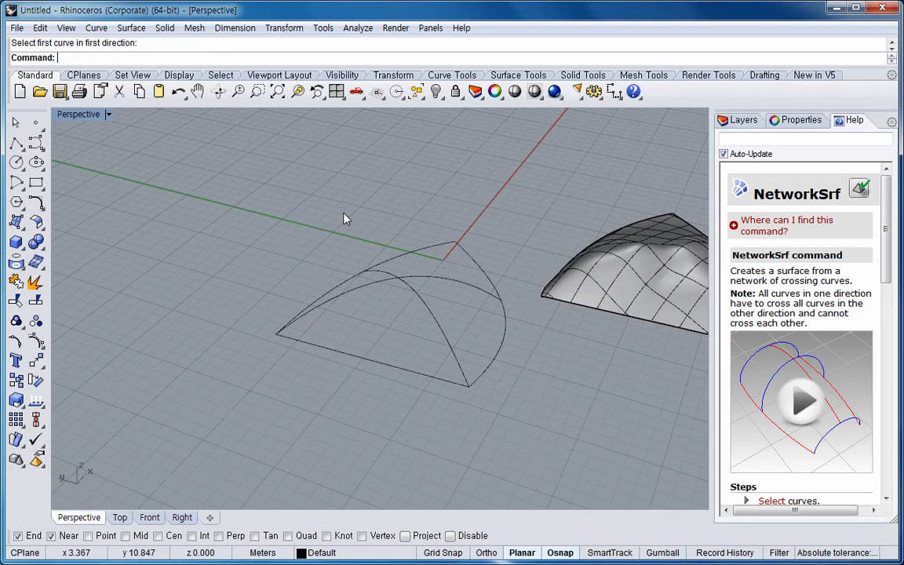
- Delete all curves and the patch surface, and return to the four-viewport layout
key(ctrl+a)
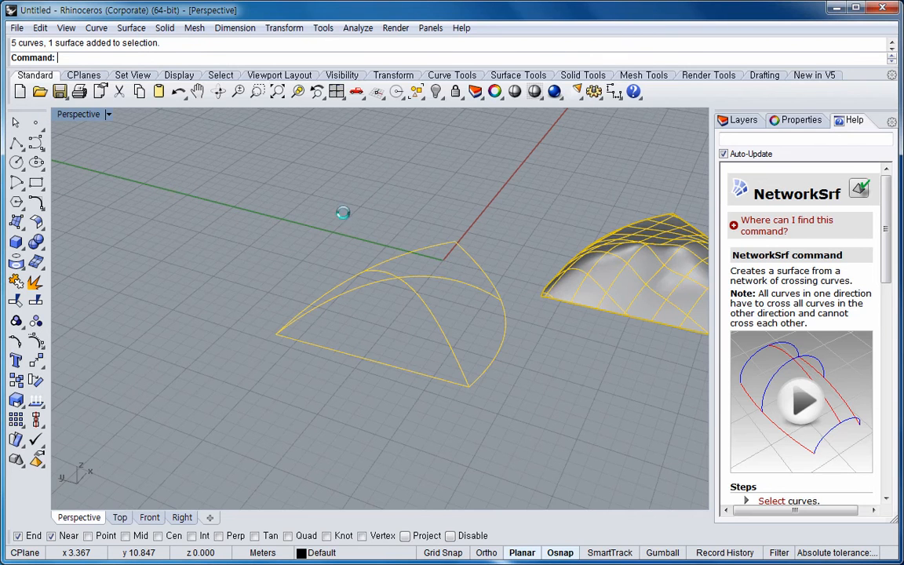
key(Delete)
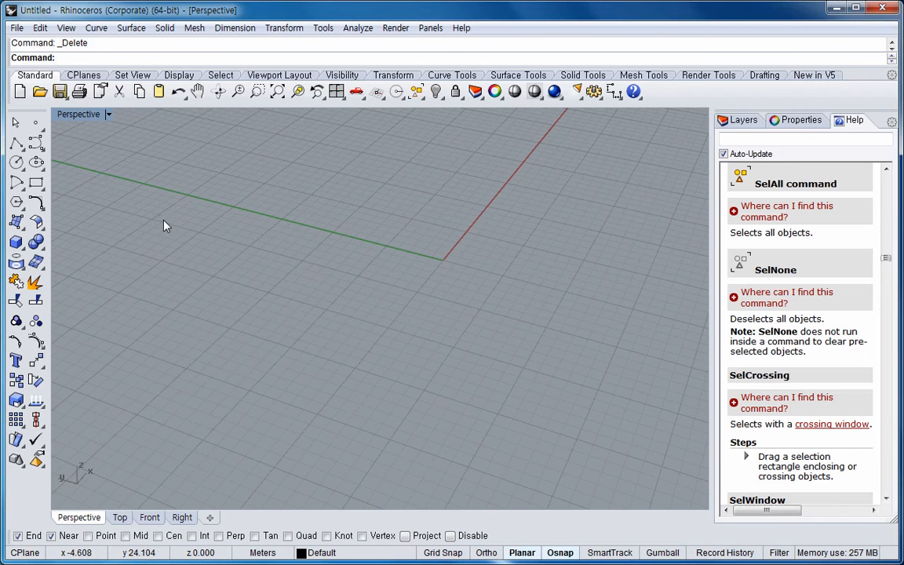
double_click(74, 114)
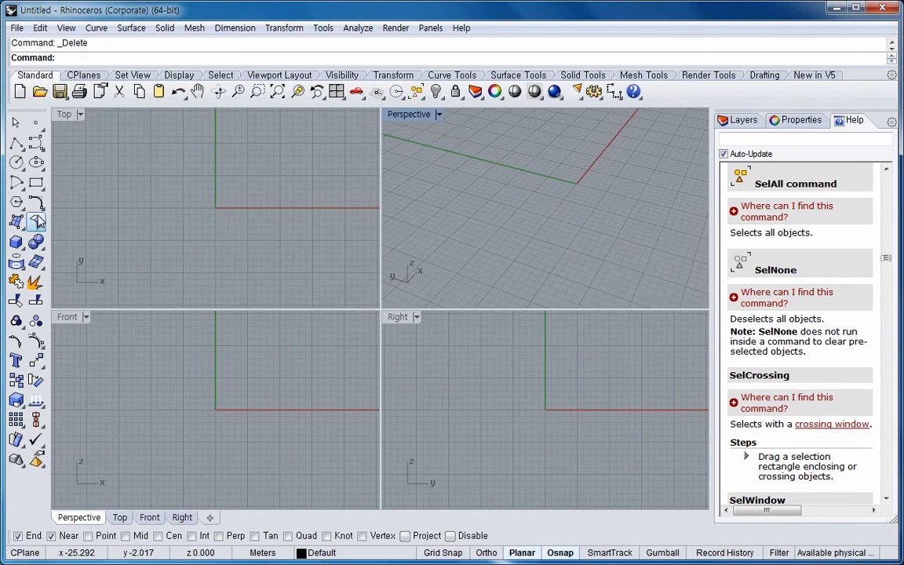
- Draw an S-shaped, degree 3 control-point curve with six points across the vertical axis in the Front view
click(36, 144)
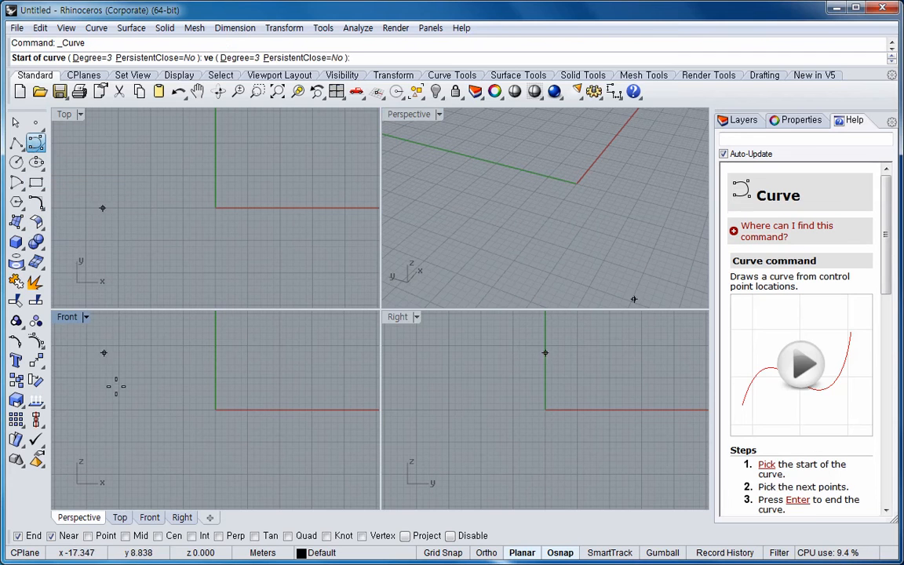
click(108, 405)
click(144, 360)
click(215, 373)
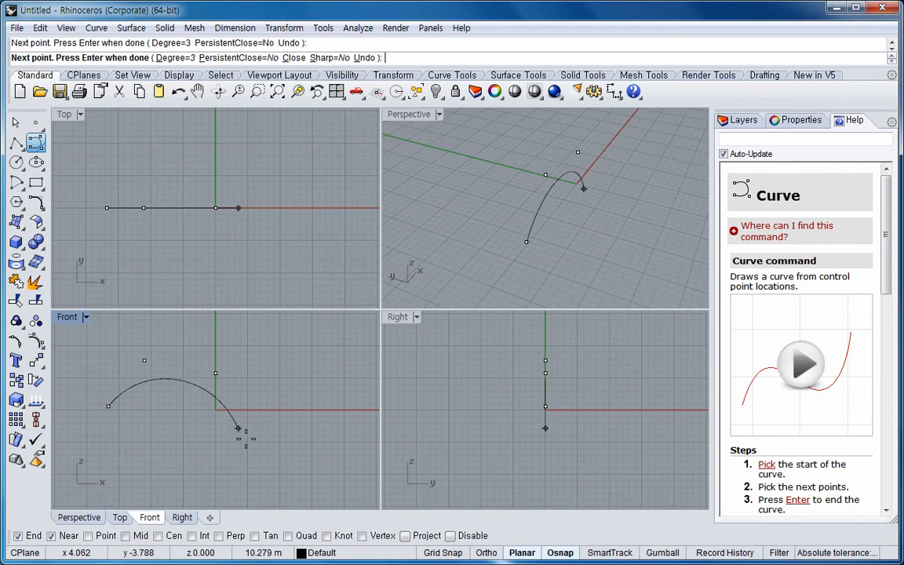
click(246, 438)
click(301, 453)
click(340, 416)
key(Return)
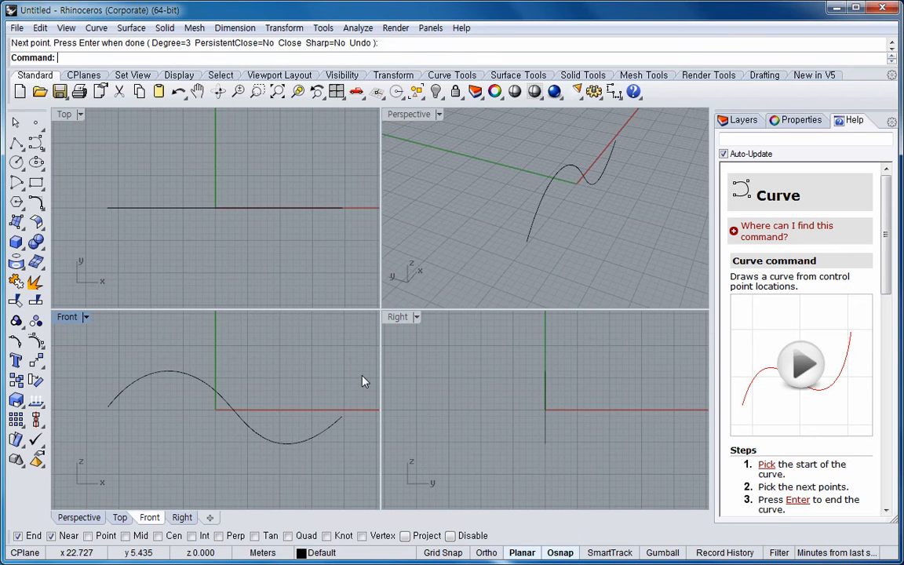
- Extrude the S-shaped curve straight by about 18.7 m into an open wavy surface
click(239, 419)
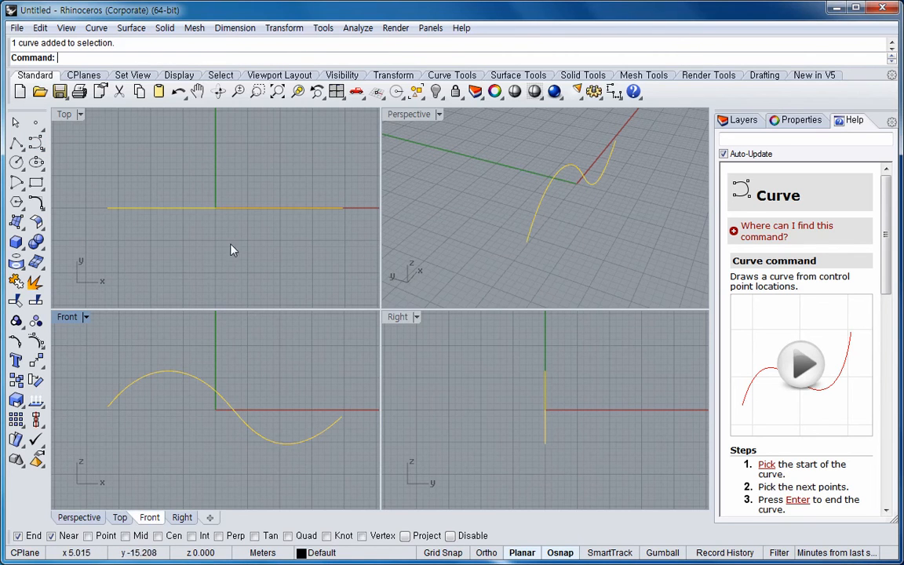
click(140, 31)
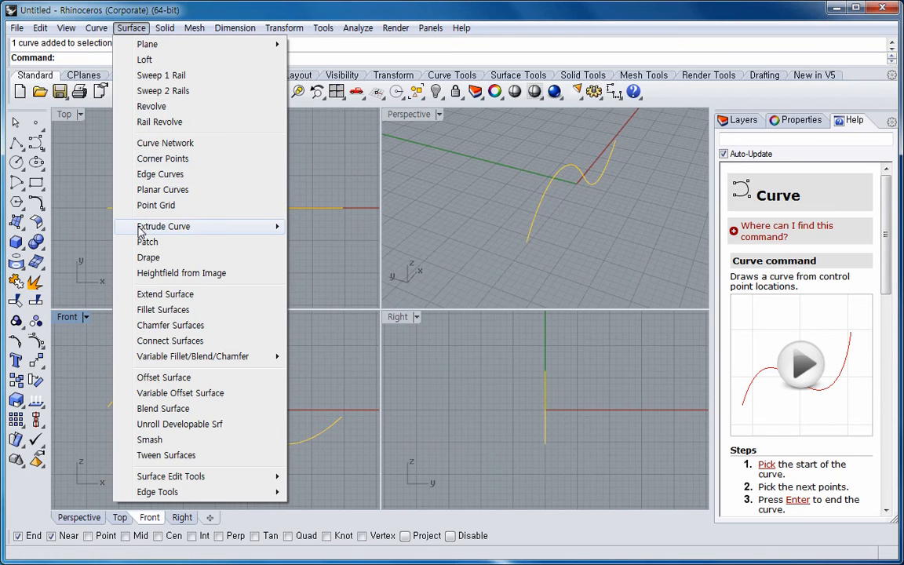
mouse_move(210, 226)
click(318, 228)
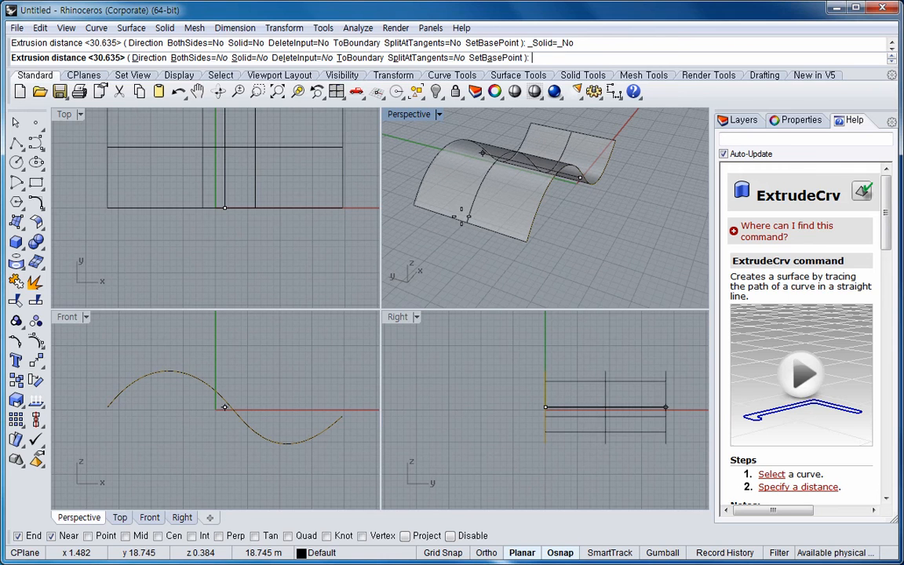
click(461, 216)
right_drag(594, 269, 396, 237)
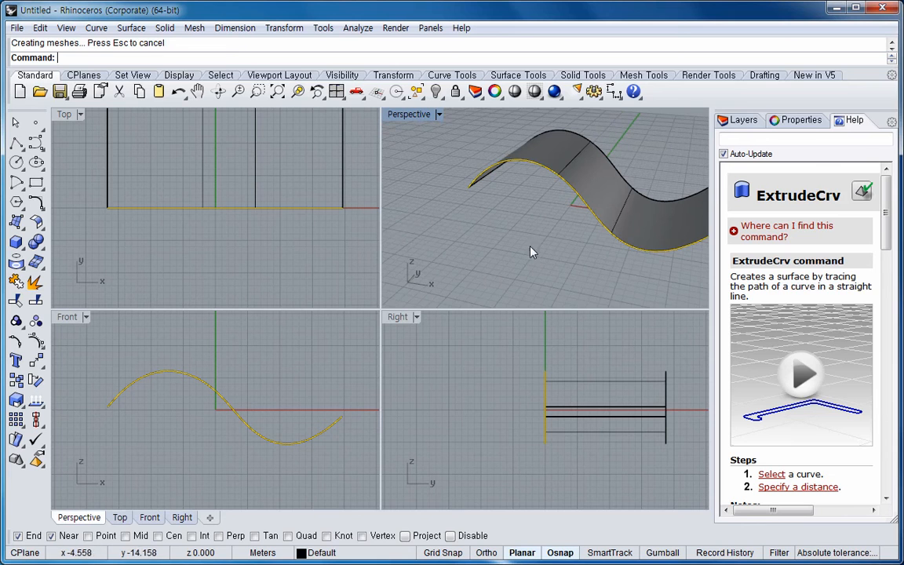
mouse_move(559, 248)
right_down()
mouse_move(534, 246)
mouse_move(548, 246)
right_up()
scroll(546, 244, down, 1)
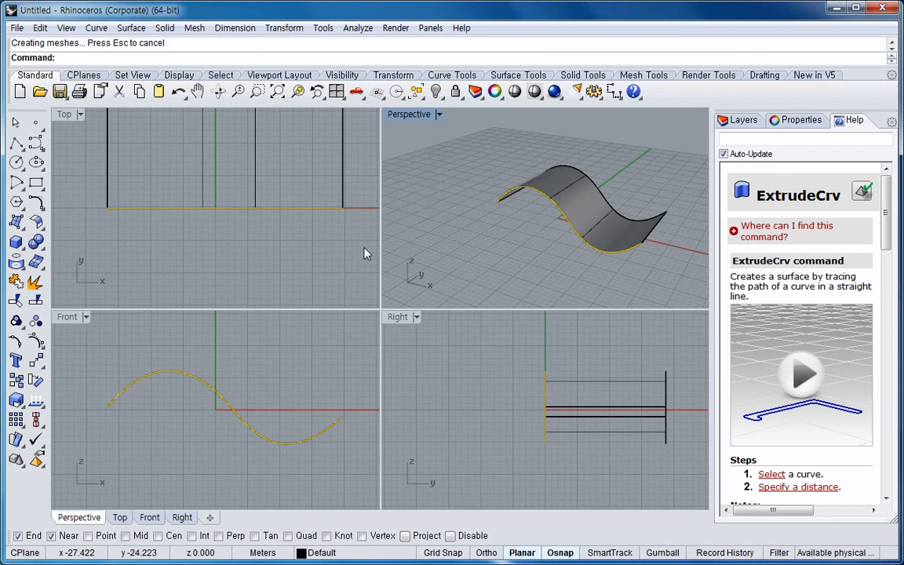
- Draw a corner-to-corner rectangle inside the wavy surface's outline in the Top view
right_drag(234, 246, 234, 273)
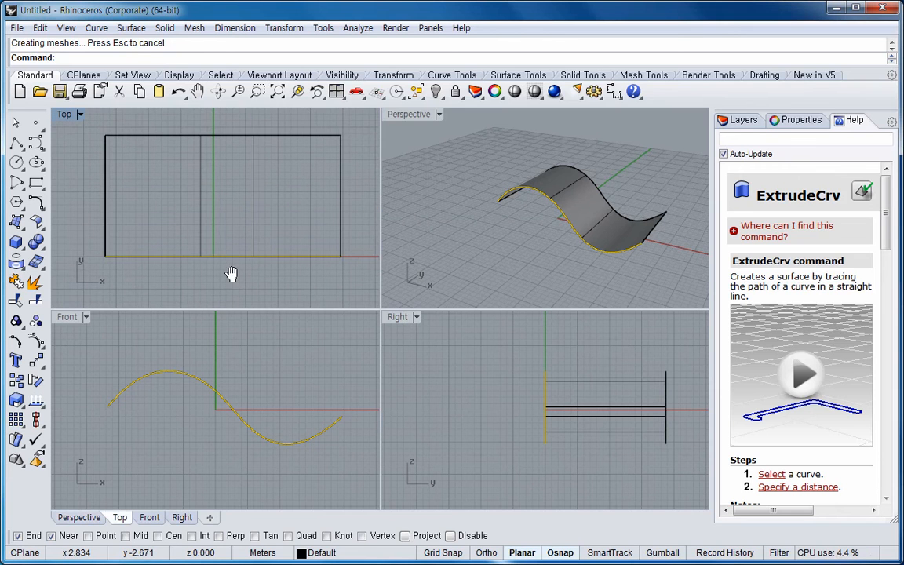
click(130, 29)
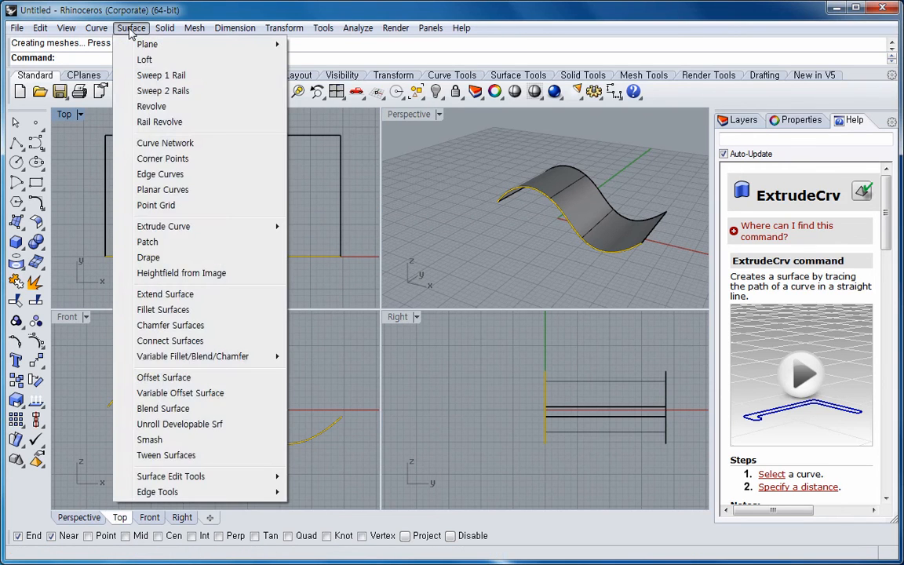
mouse_move(103, 31)
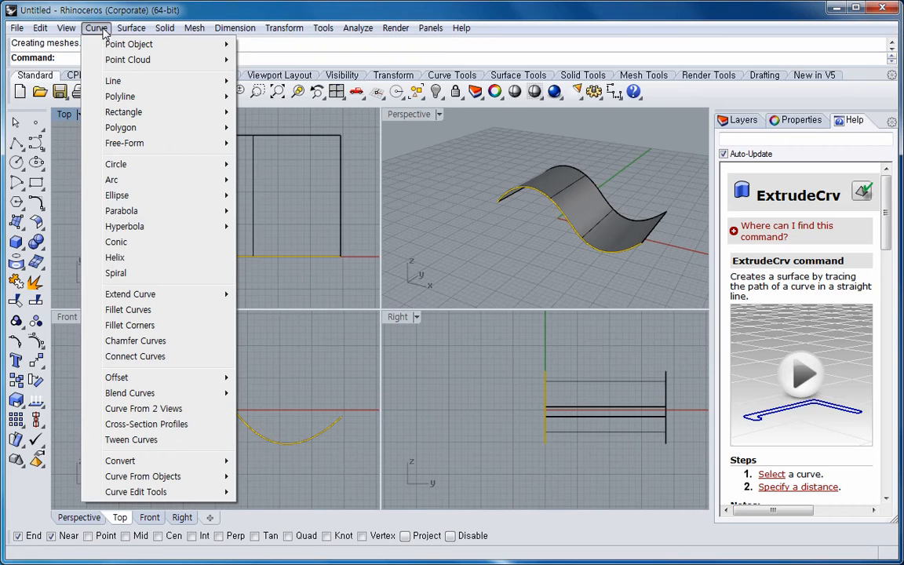
mouse_move(116, 196)
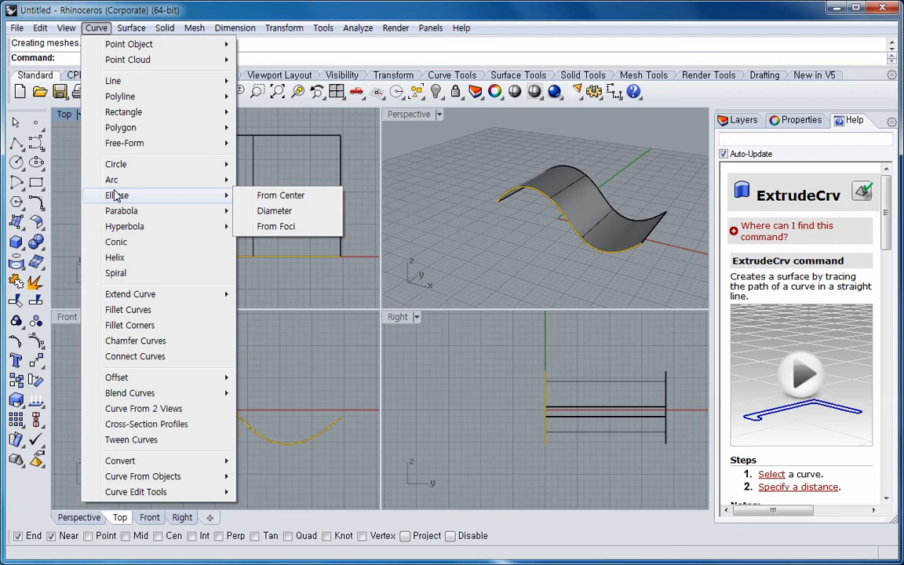
mouse_move(166, 115)
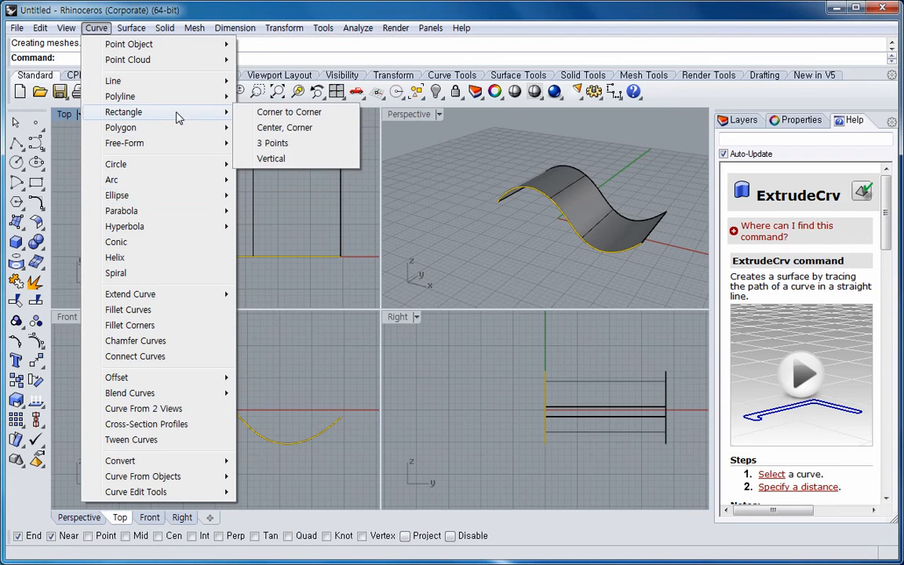
click(280, 117)
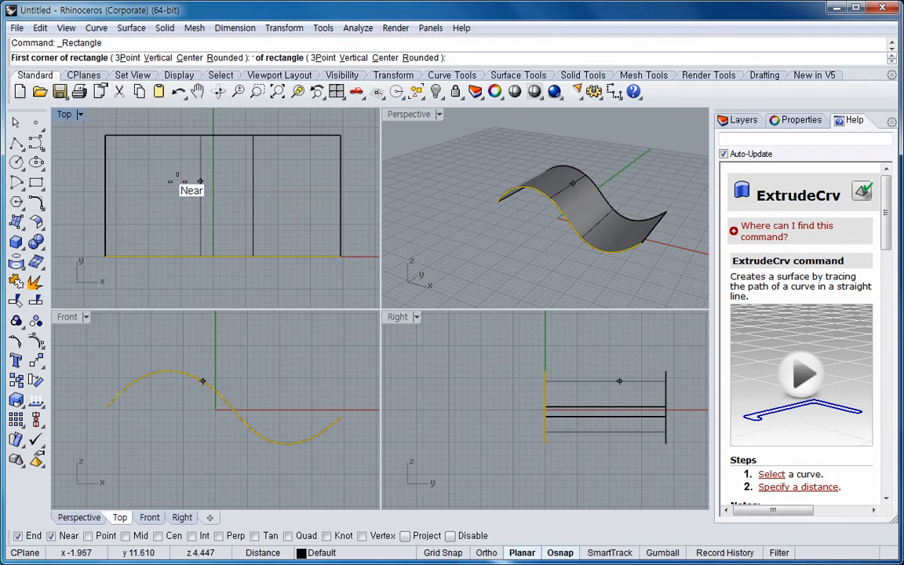
click(141, 164)
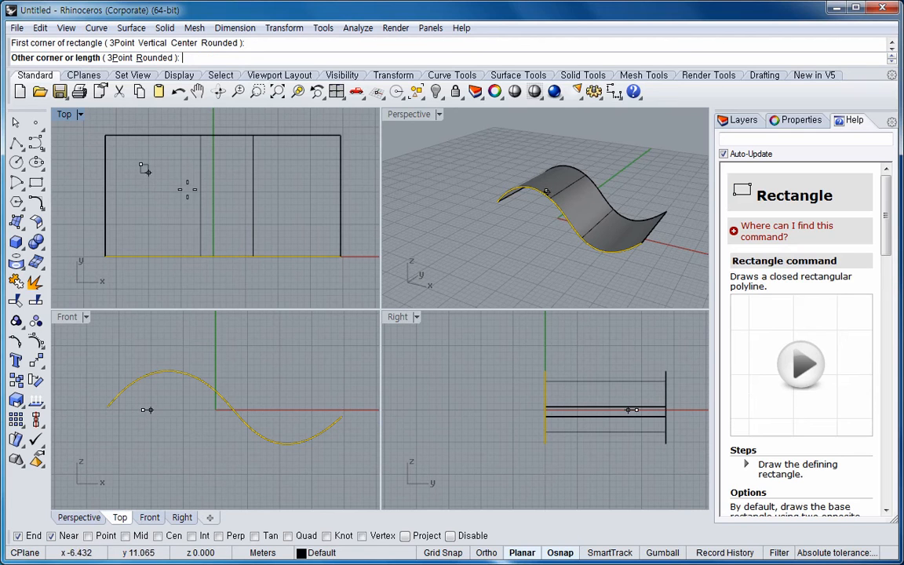
click(290, 228)
key(Return)
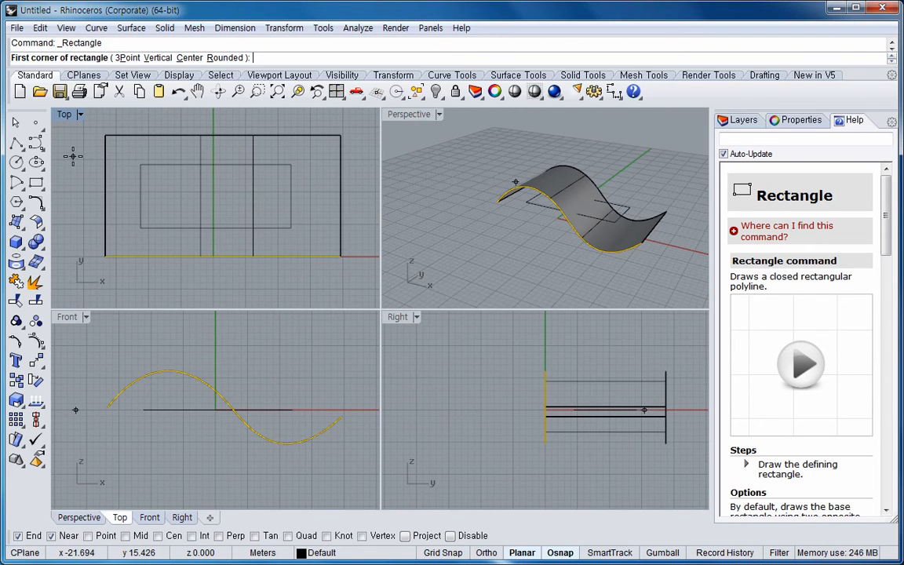
click(16, 123)
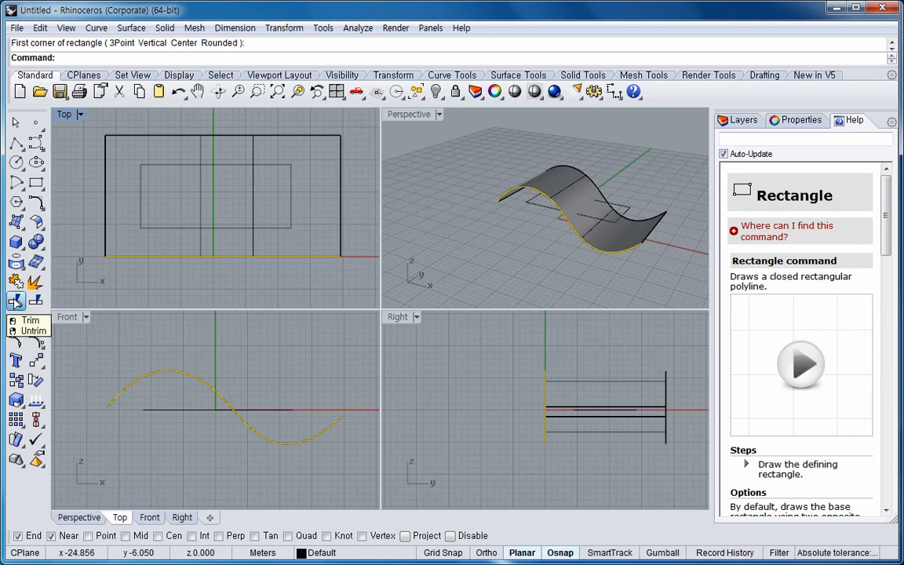
click(17, 302)
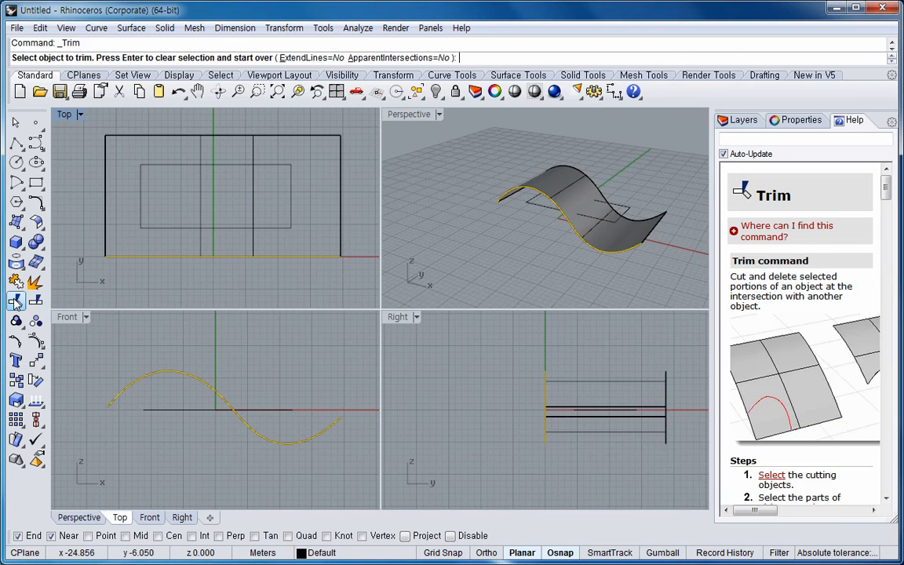
click(155, 233)
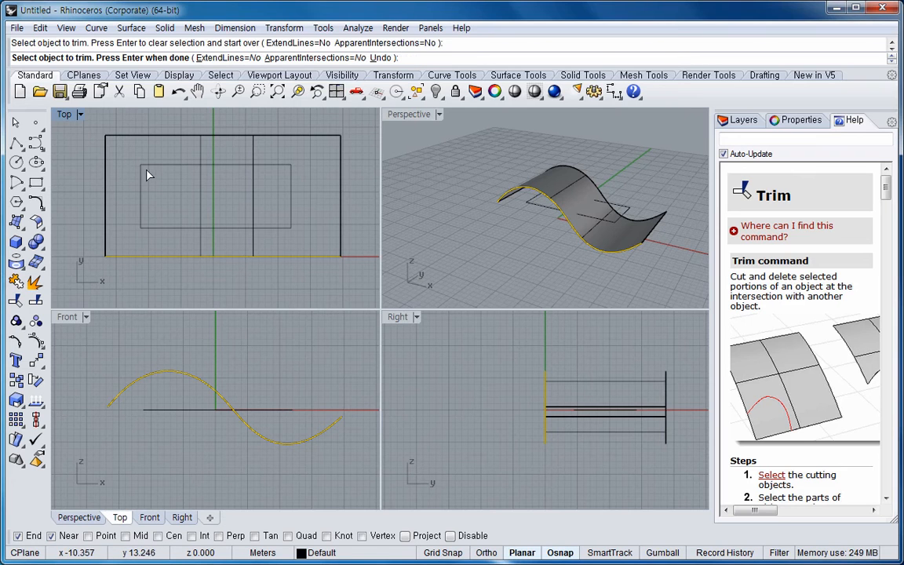
key(Return)
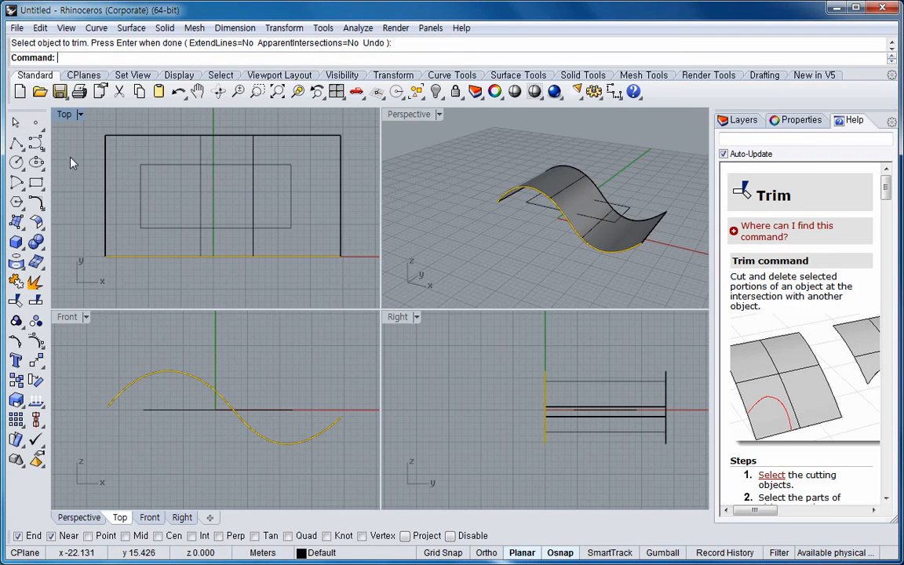
click(75, 224)
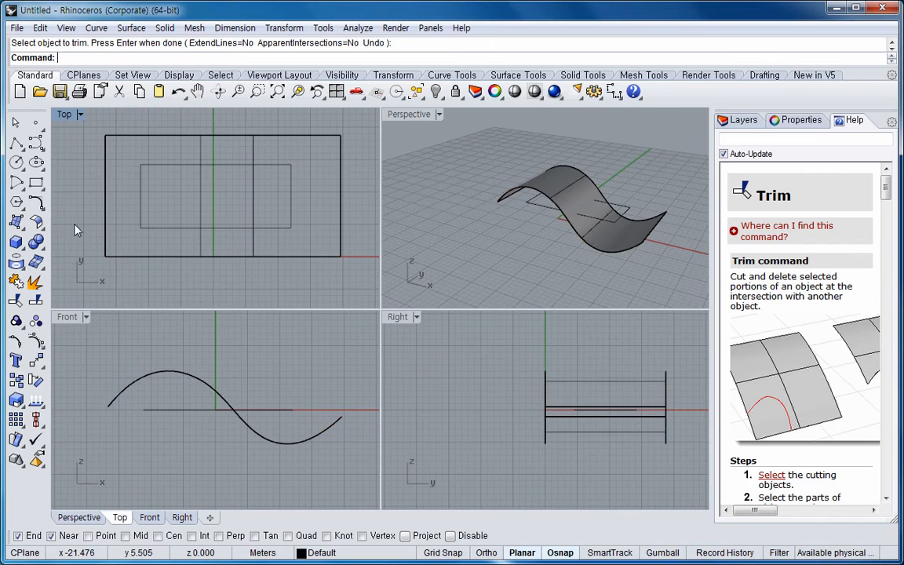
- Trim a rectangular opening out of the wavy surface in the Top view, using the rectangle as the cutting object
click(15, 300)
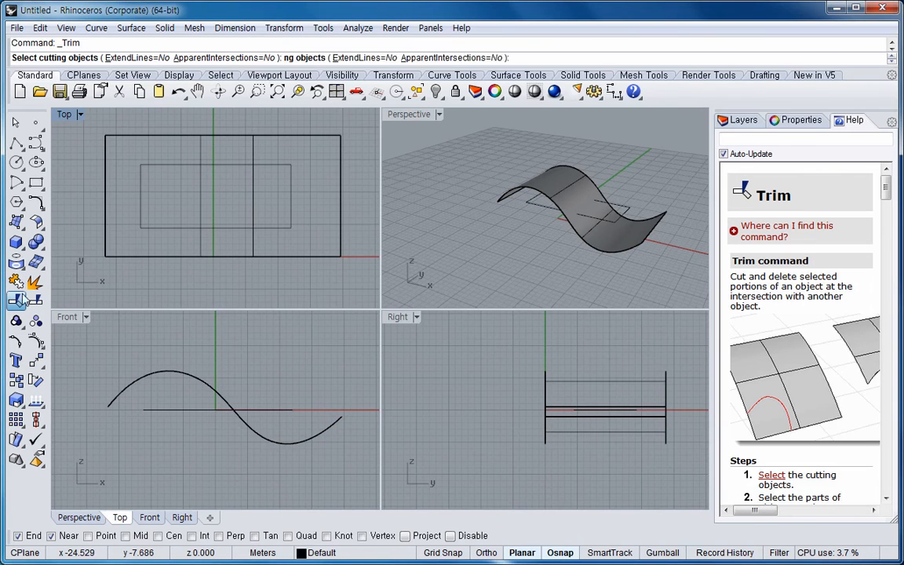
click(141, 221)
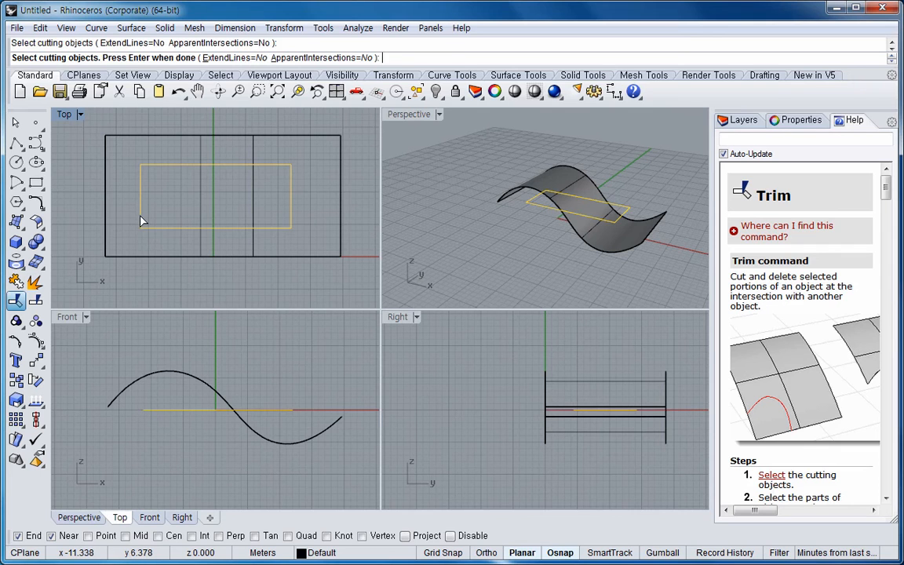
key(Return)
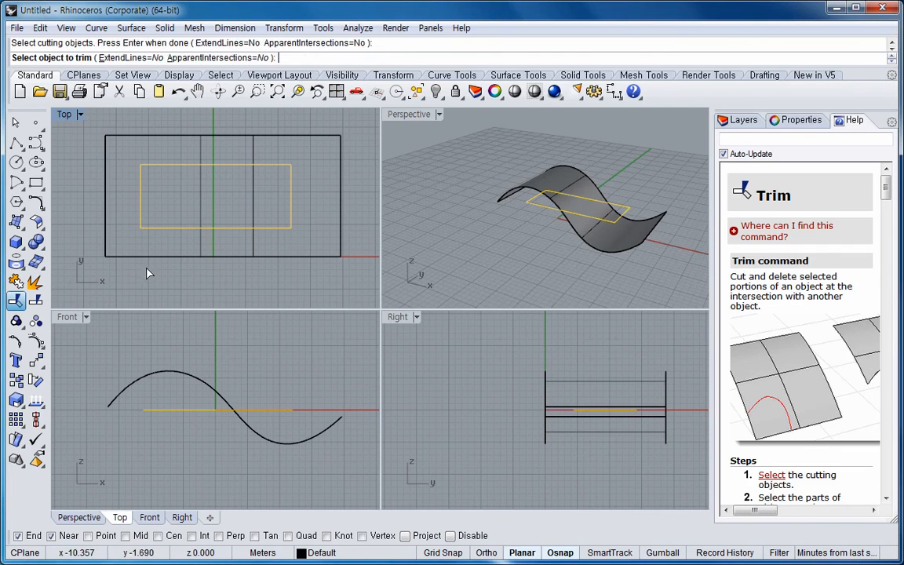
click(199, 195)
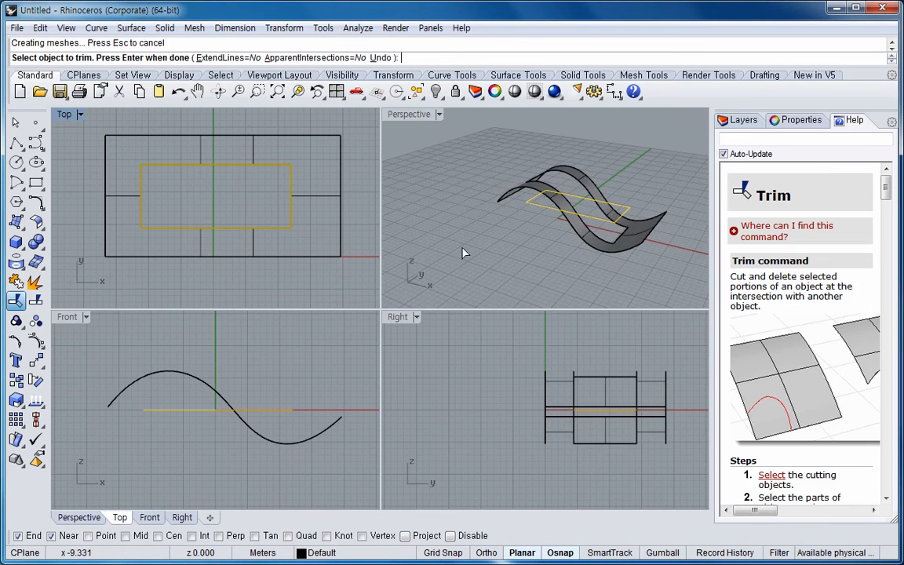
double_click(404, 114)
right_drag(397, 377, 456, 381)
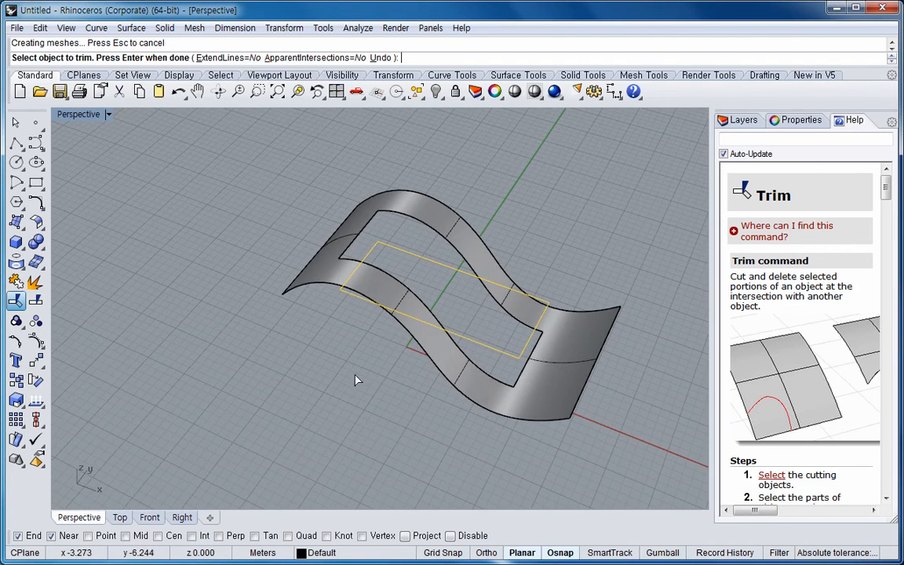
key(Escape)
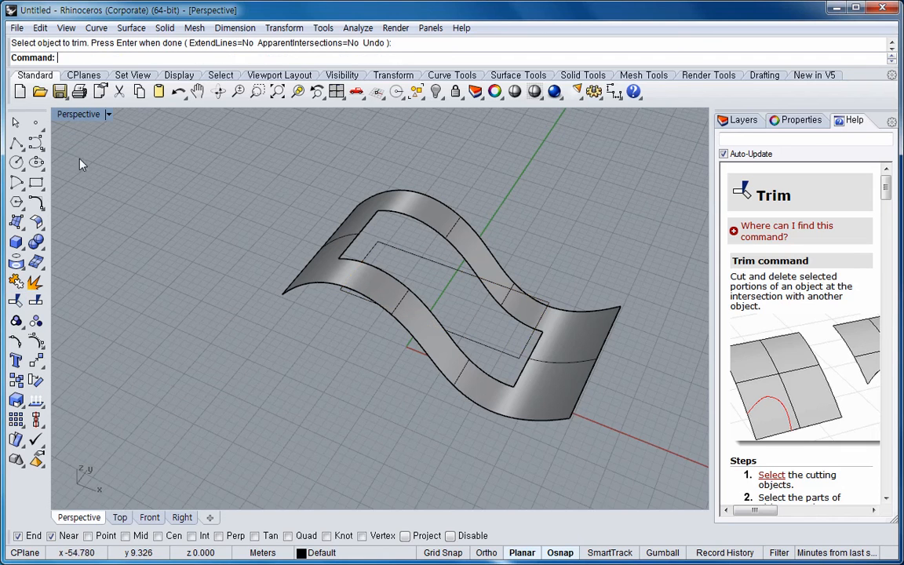
- Delete the rectangle curve that served as the cutting object, leaving only the wavy surface with its opening
click(15, 121)
click(402, 251)
key(Delete)
click(445, 330)
click(358, 359)
mouse_move(406, 346)
right_down()
mouse_move(384, 347)
mouse_move(477, 315)
mouse_move(528, 319)
mouse_move(509, 325)
right_up()
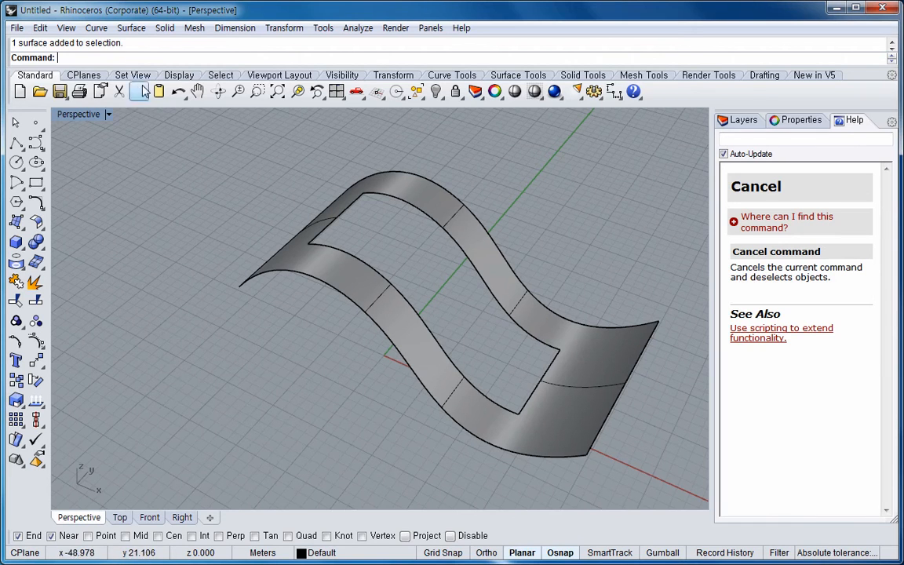
- Fill the rectangular opening with a Patch through its four edges, using 10 U and V spans, stiffness 1, adjusted tangency and automatic trim
click(123, 30)
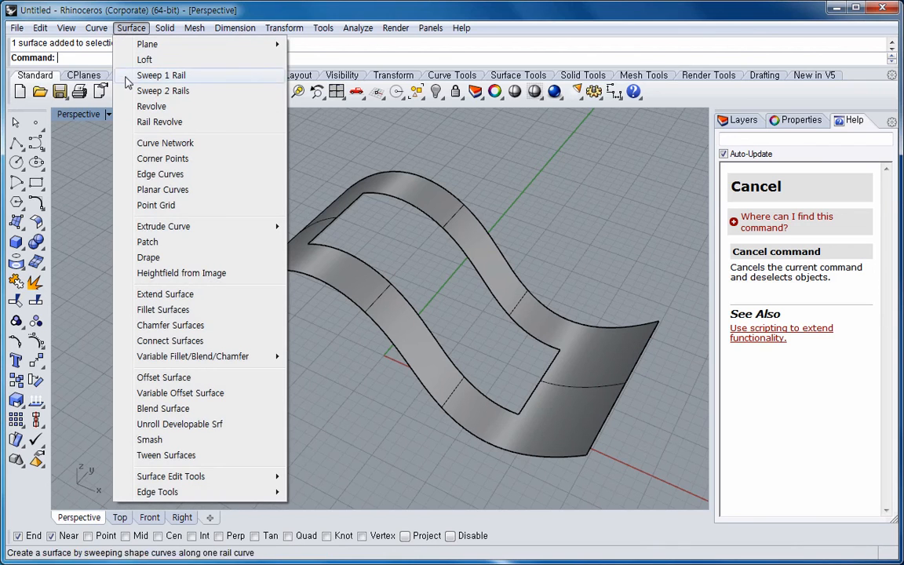
click(148, 243)
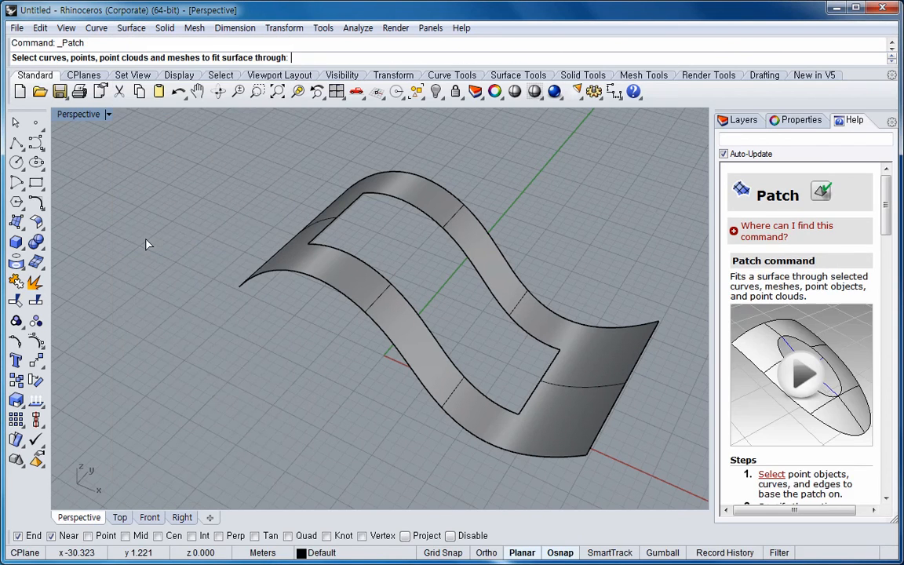
click(378, 199)
click(352, 201)
click(354, 256)
click(542, 379)
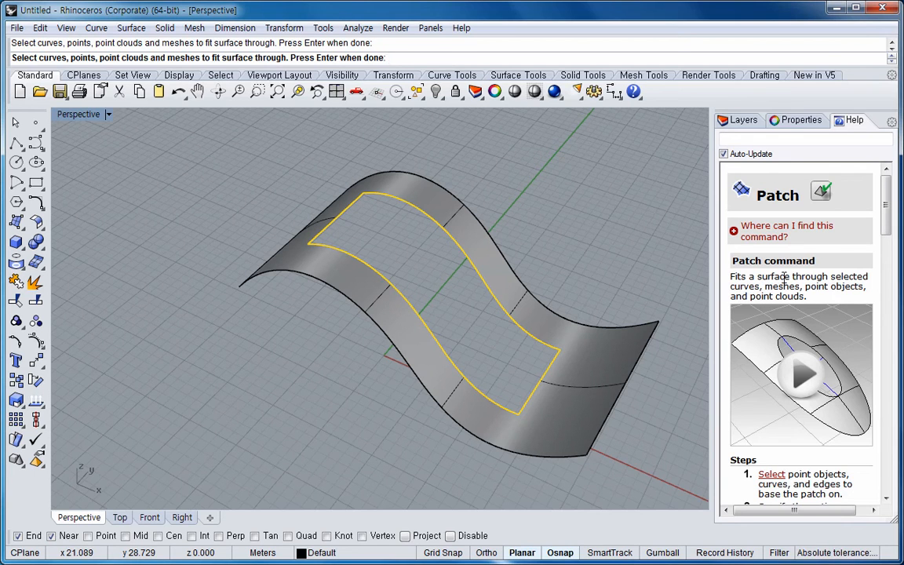
key(Return)
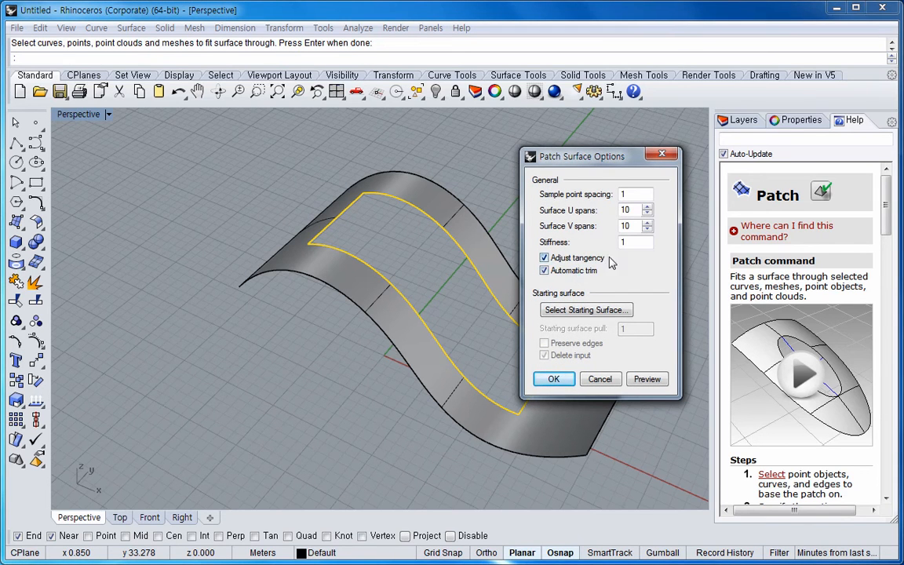
click(648, 379)
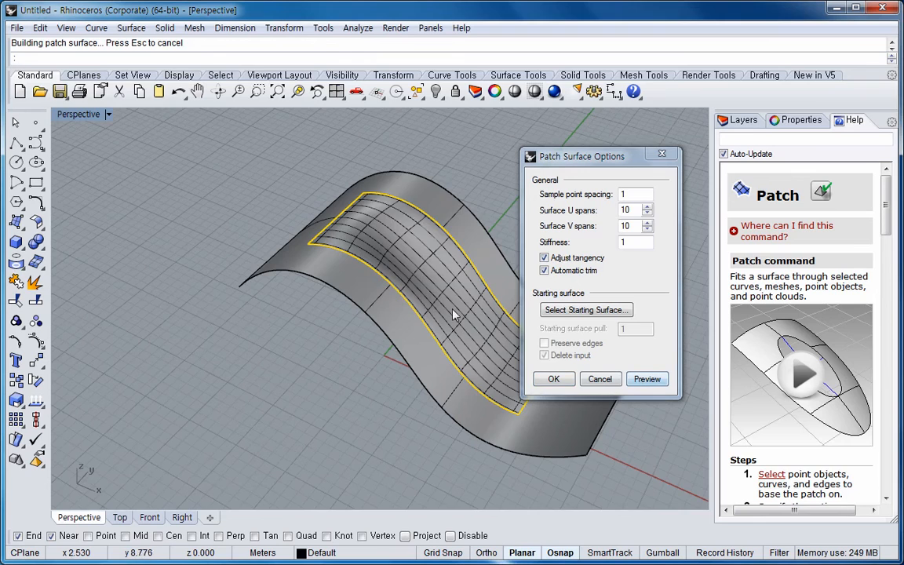
right_drag(401, 274, 308, 305)
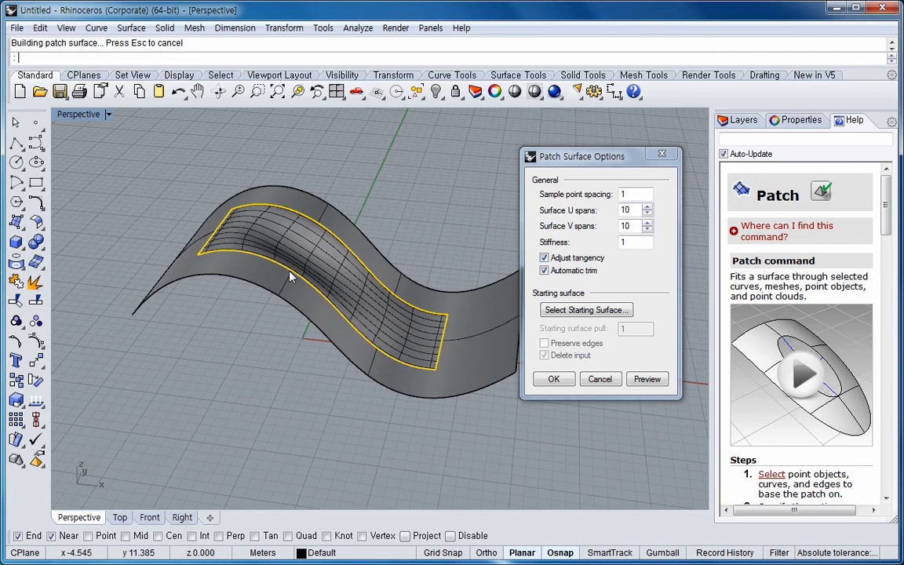
right_drag(318, 298, 301, 323)
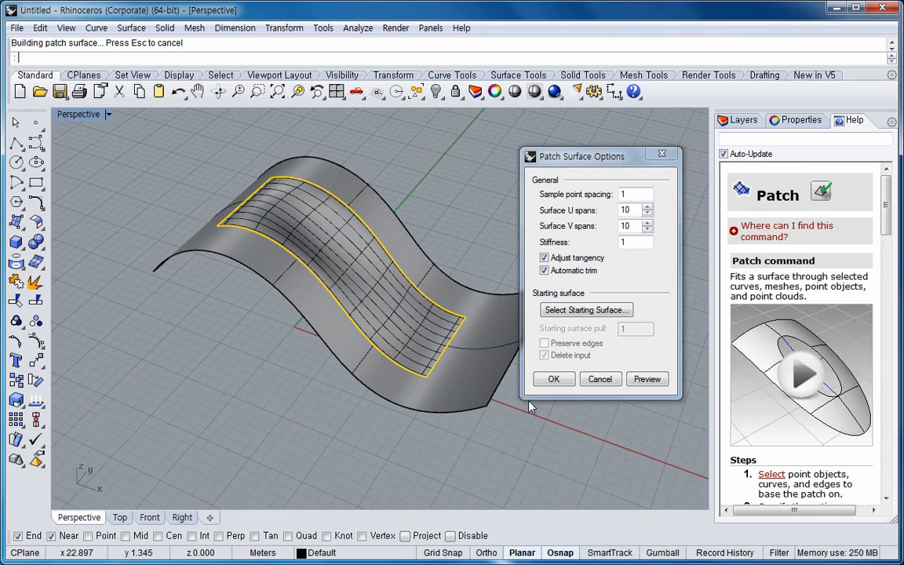
click(554, 378)
right_drag(290, 210, 205, 357)
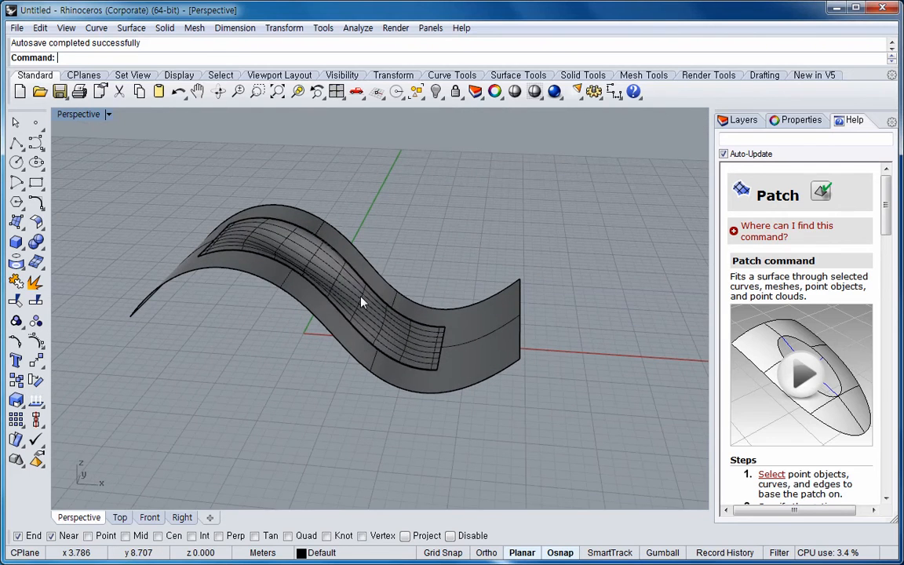
- Delete the patch surface from the rectangular opening
click(375, 318)
key(Delete)
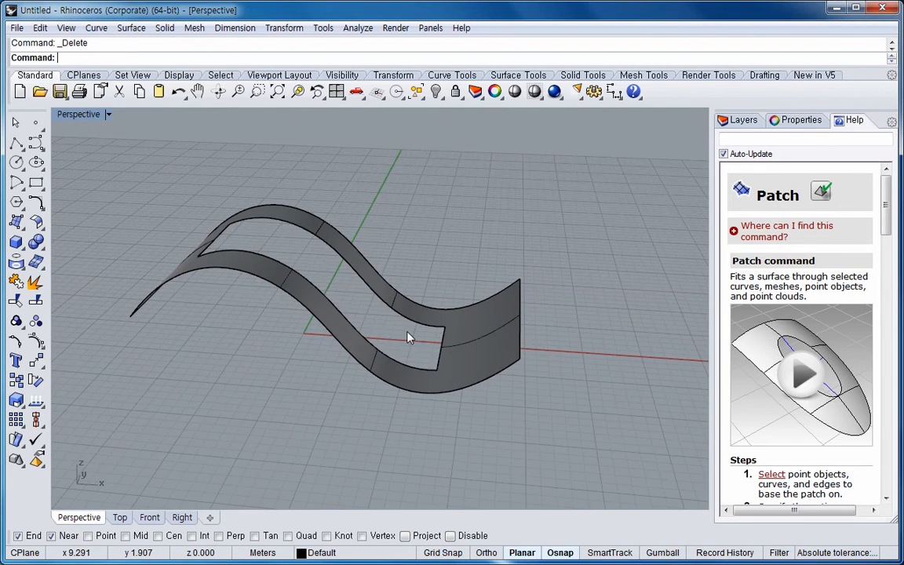
right_drag(455, 353, 450, 399)
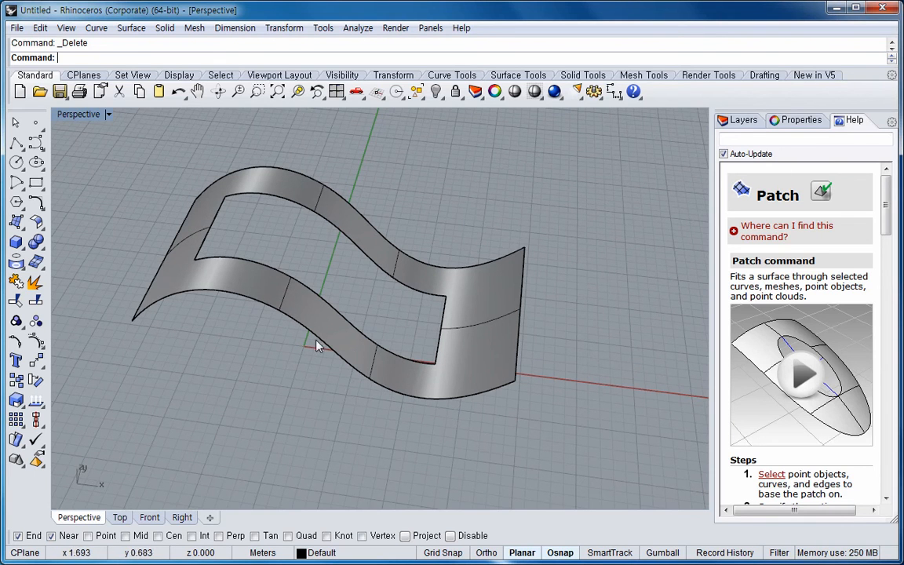
- Start a Curve Network surface from the four edges of the rectangular opening
click(131, 28)
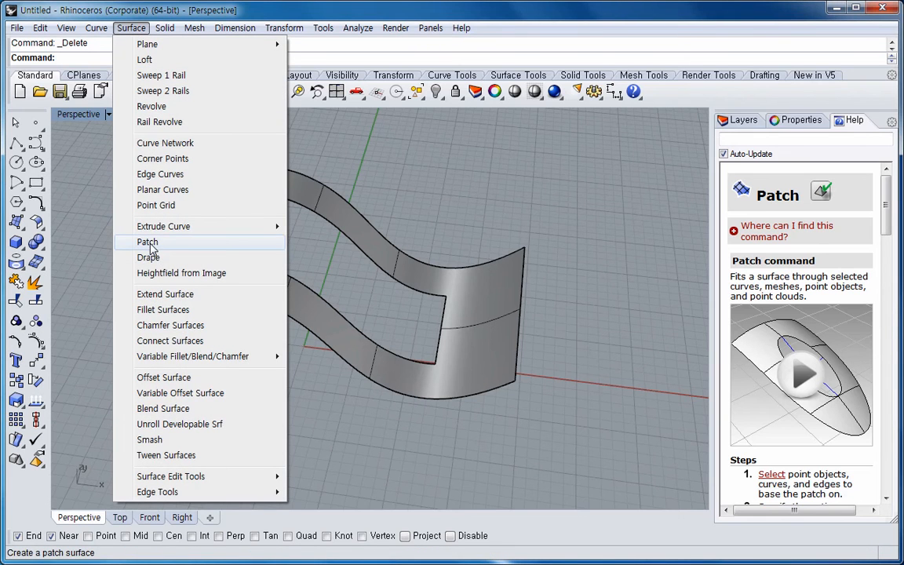
click(177, 144)
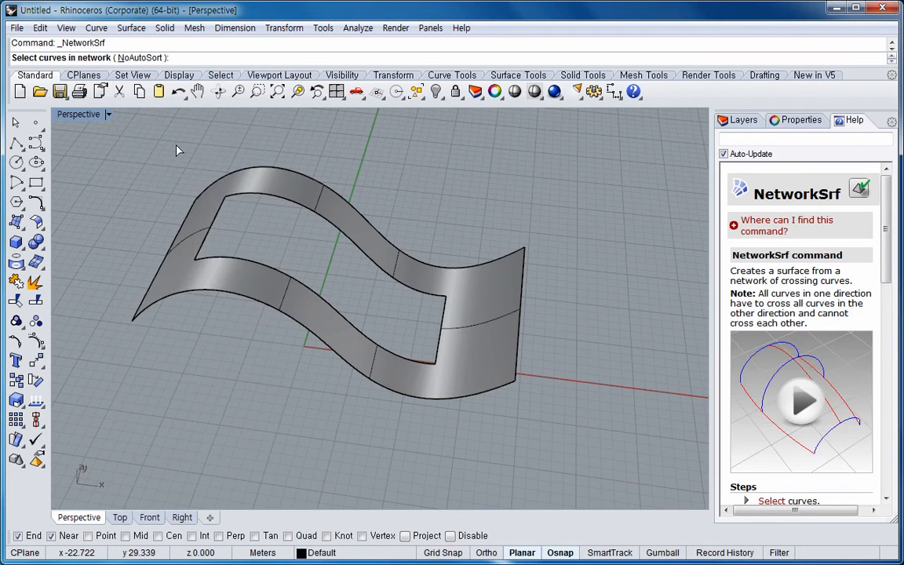
click(244, 197)
click(237, 262)
click(442, 322)
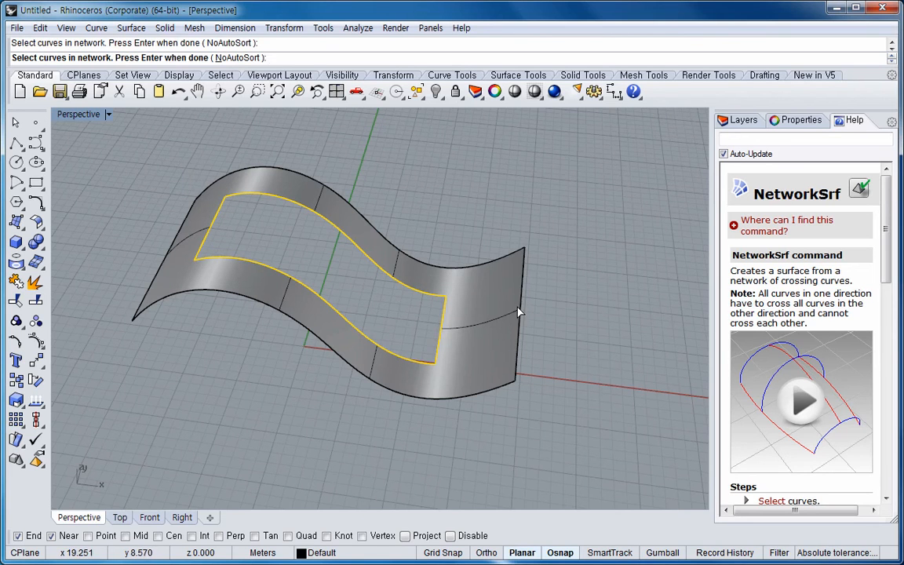
key(Return)
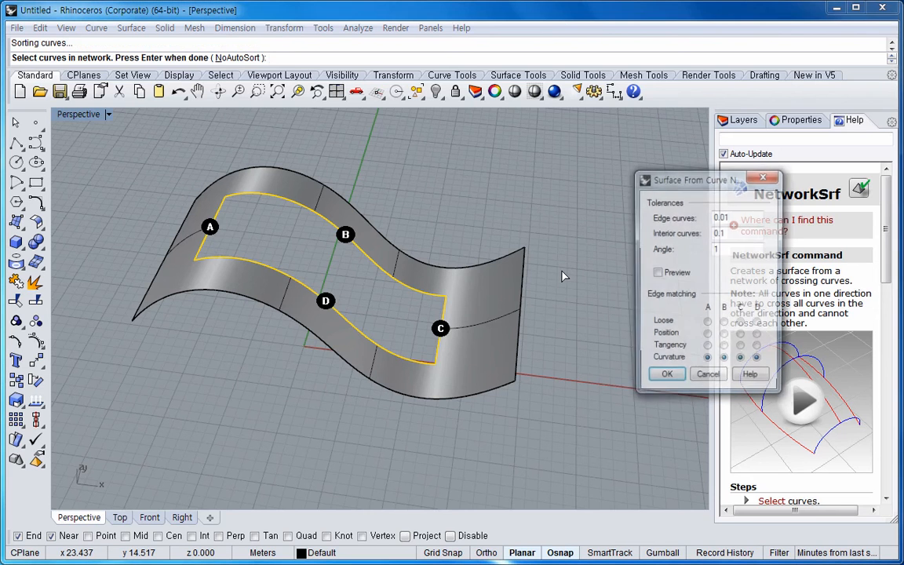
- Preview the network surface with Curvature matching on edges A to D and examine how it blends into the wavy surface
right_drag(534, 418, 527, 368)
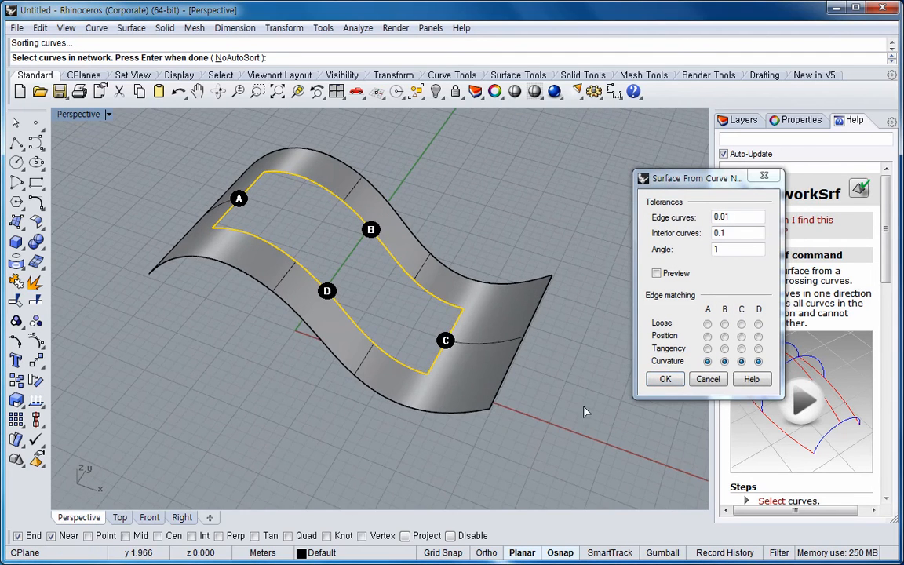
click(657, 274)
right_drag(298, 266, 365, 195)
right_drag(386, 346, 307, 299)
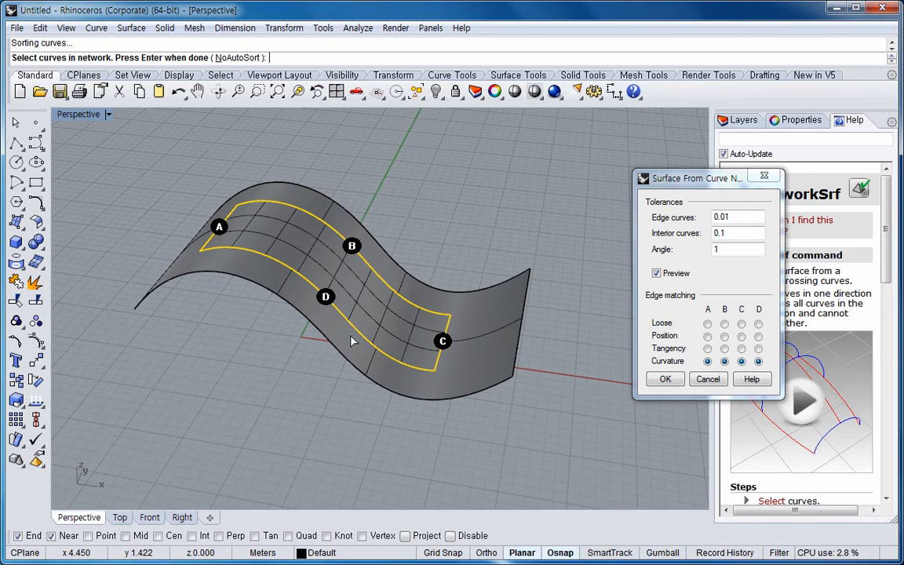
scroll(306, 303, up, 5)
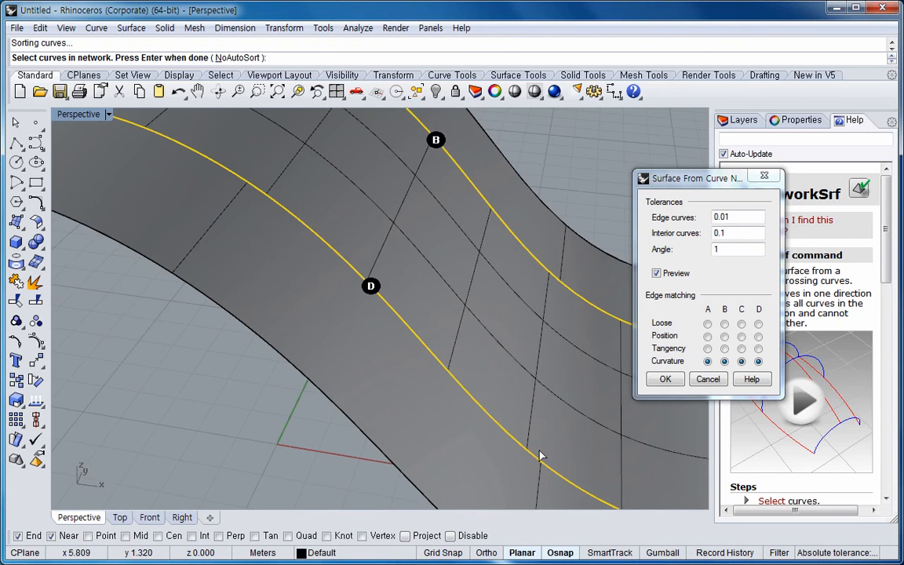
scroll(541, 463, down, 1)
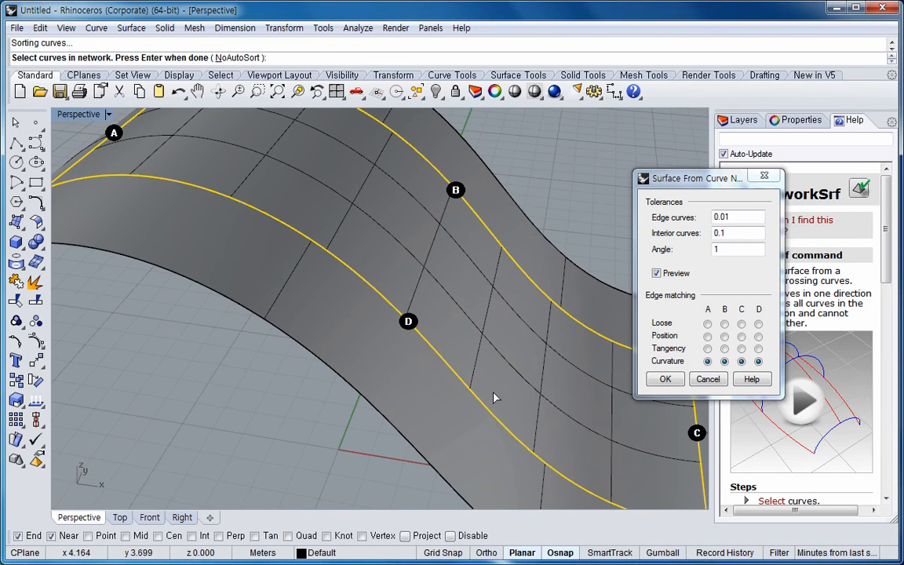
scroll(494, 452, down, 2)
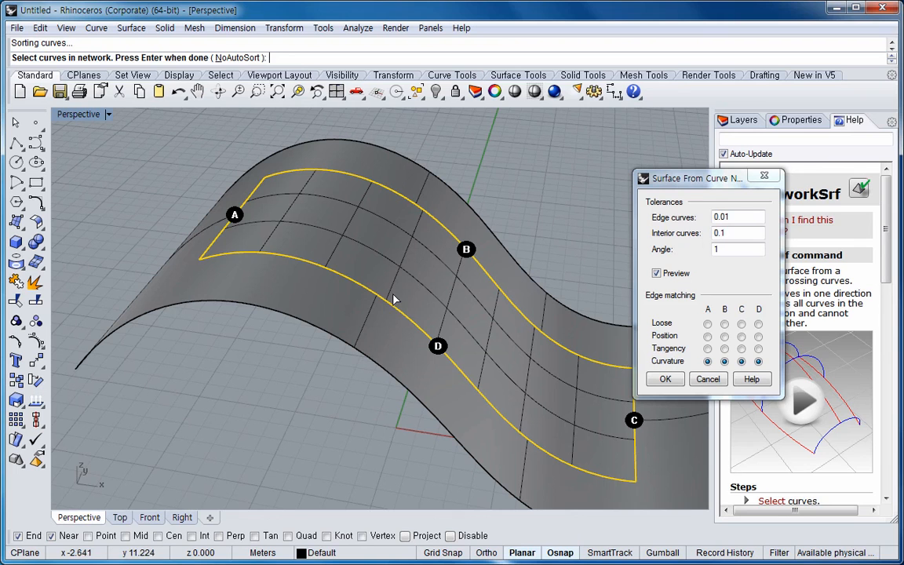
- Set the edge curves tolerance to 0.01 and create the network surface in the opening
click(732, 216)
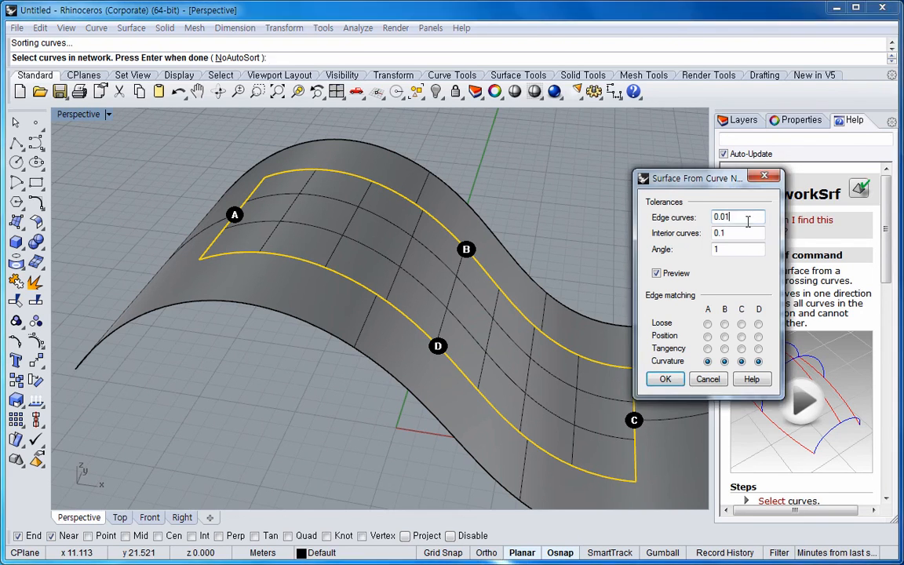
key(BackSpace)
text(01)
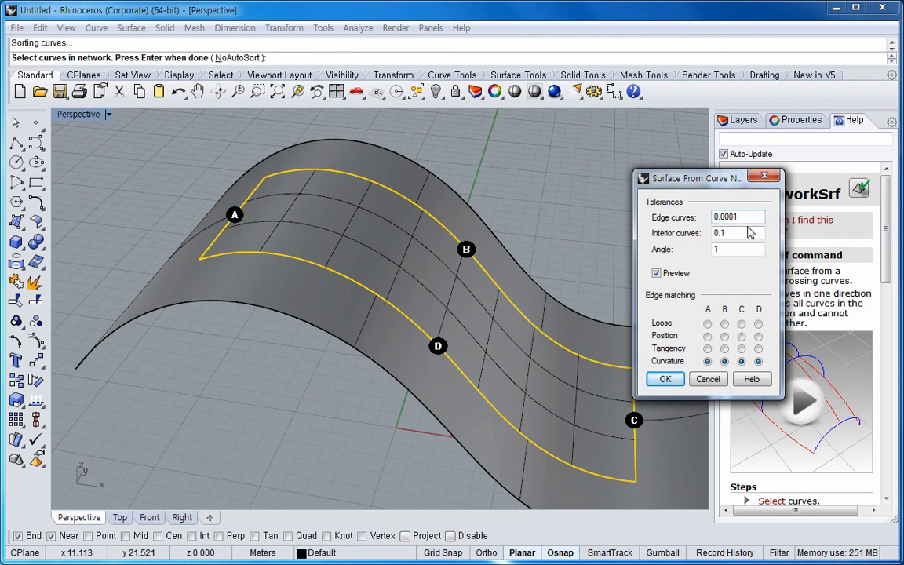
key(BackSpace)
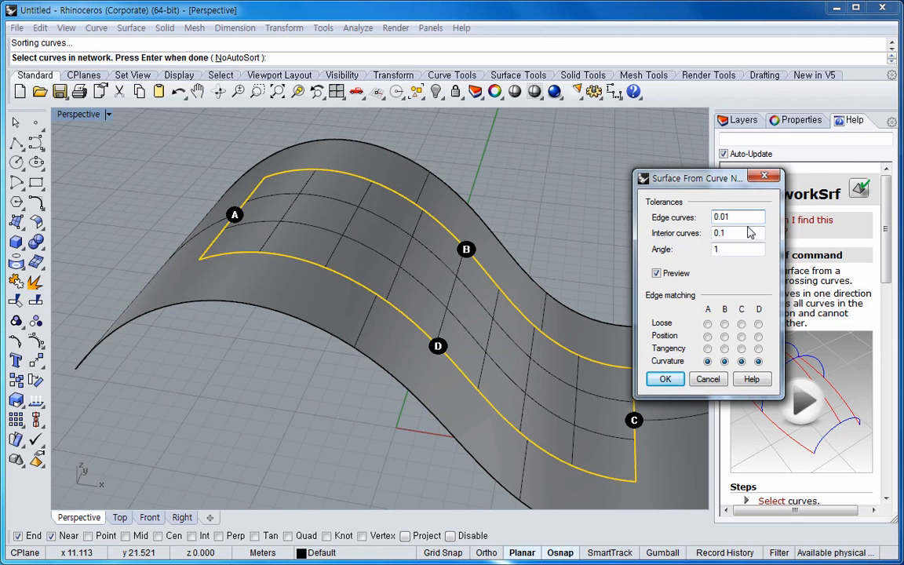
click(665, 379)
right_drag(328, 374, 369, 377)
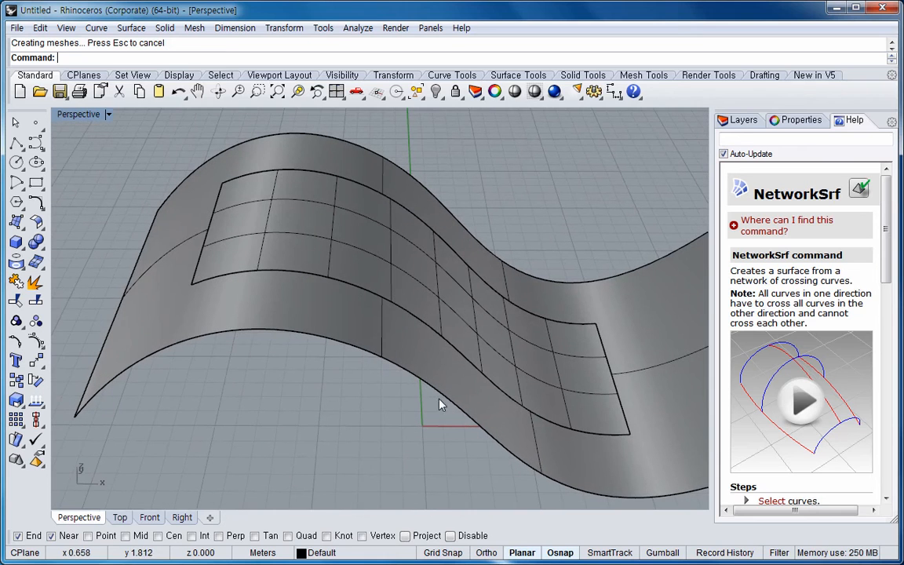
- Join the network surface and the surrounding wavy surface into one polysurface
click(375, 260)
shift+click(338, 325)
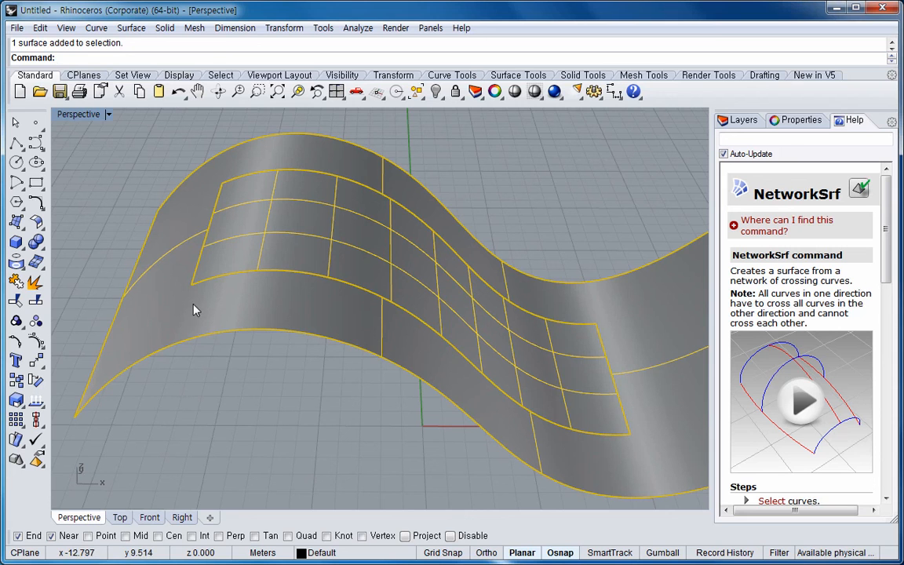
click(16, 281)
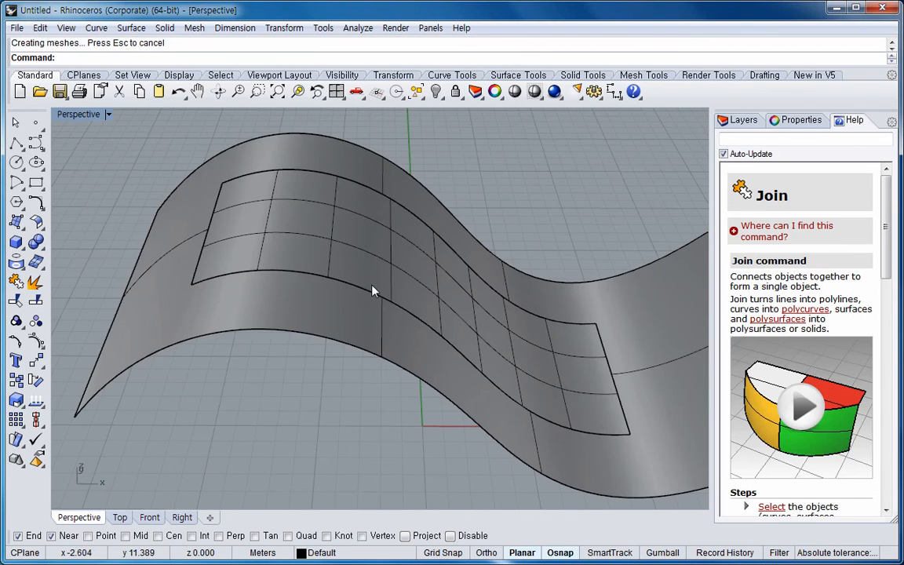
right_drag(362, 302, 345, 275)
scroll(371, 307, down, 4)
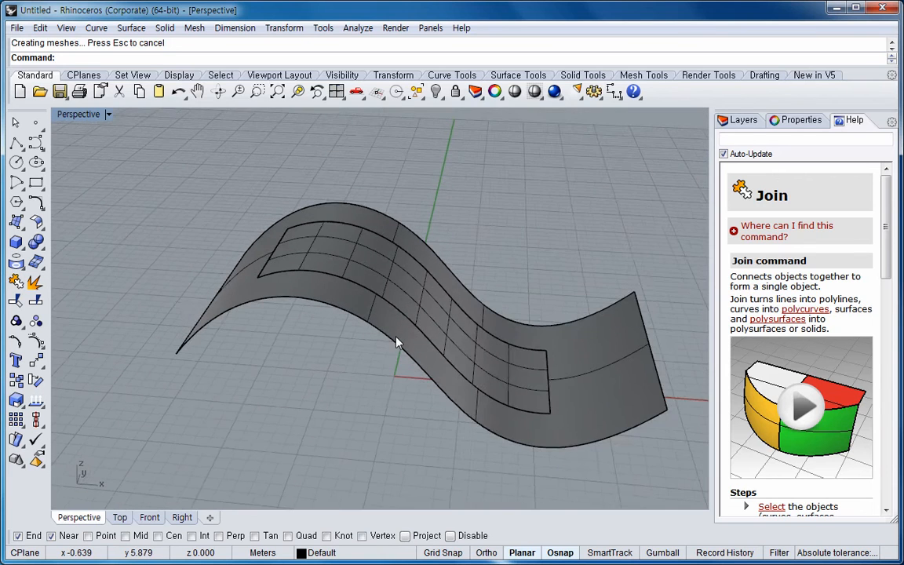
right_drag(393, 338, 387, 348)
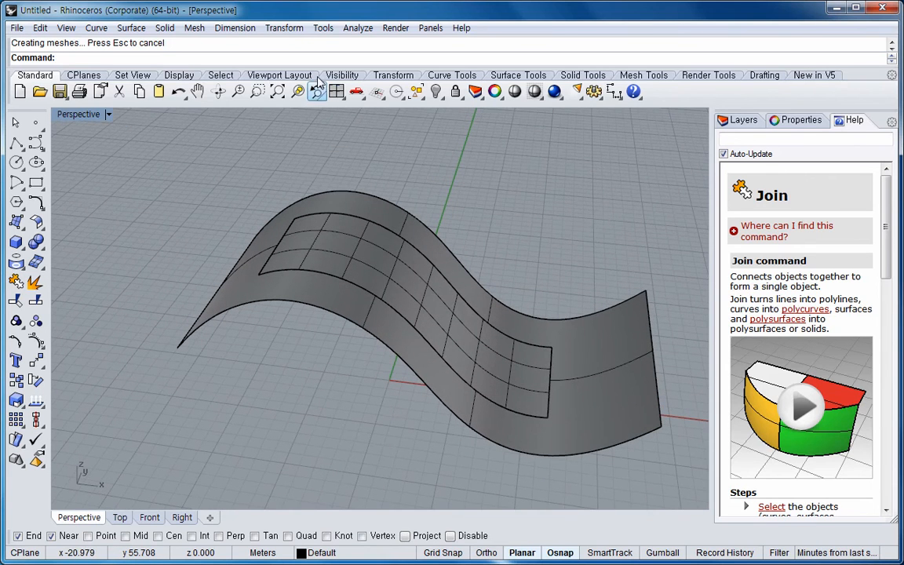
- Run a Zebra analysis with medium horizontal stripes on the joined polysurface and examine stripe continuity across the inner edges
click(356, 31)
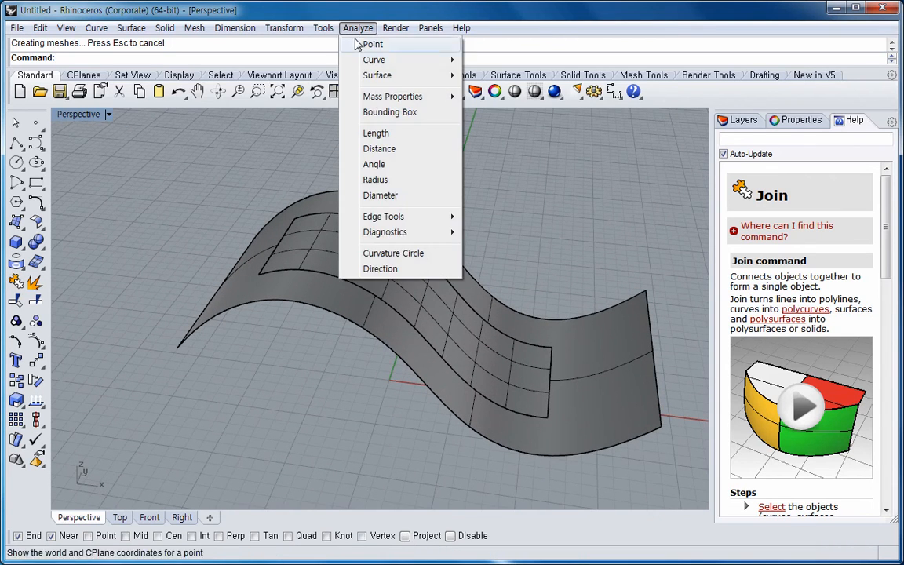
mouse_move(367, 79)
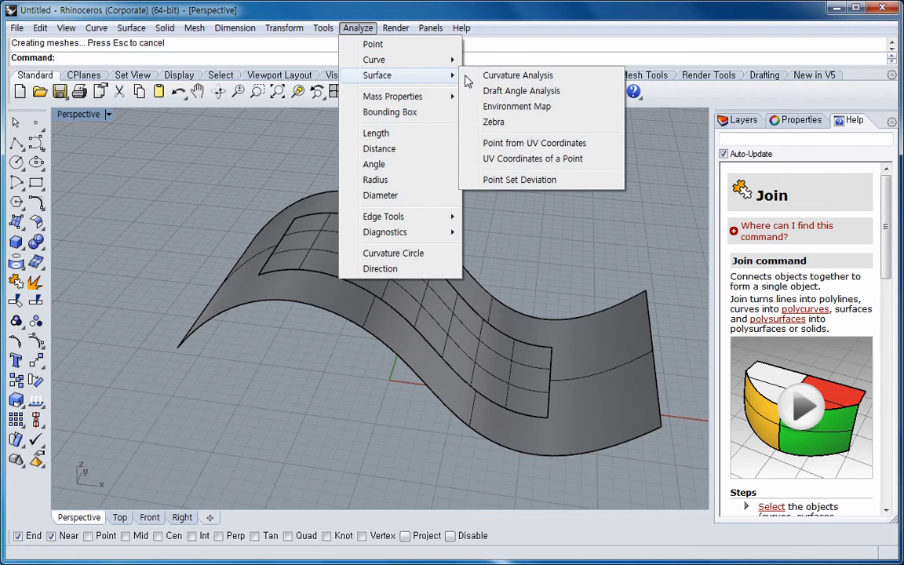
click(495, 121)
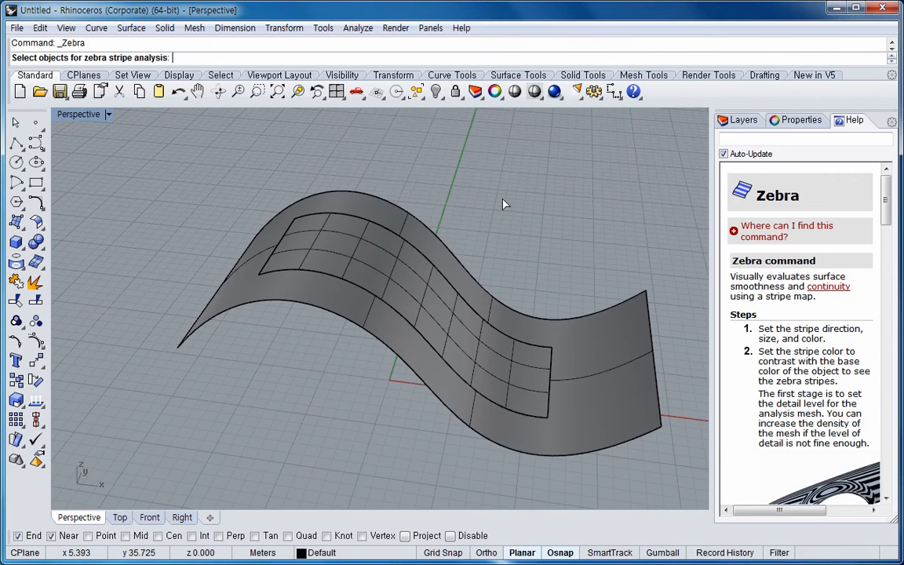
click(418, 320)
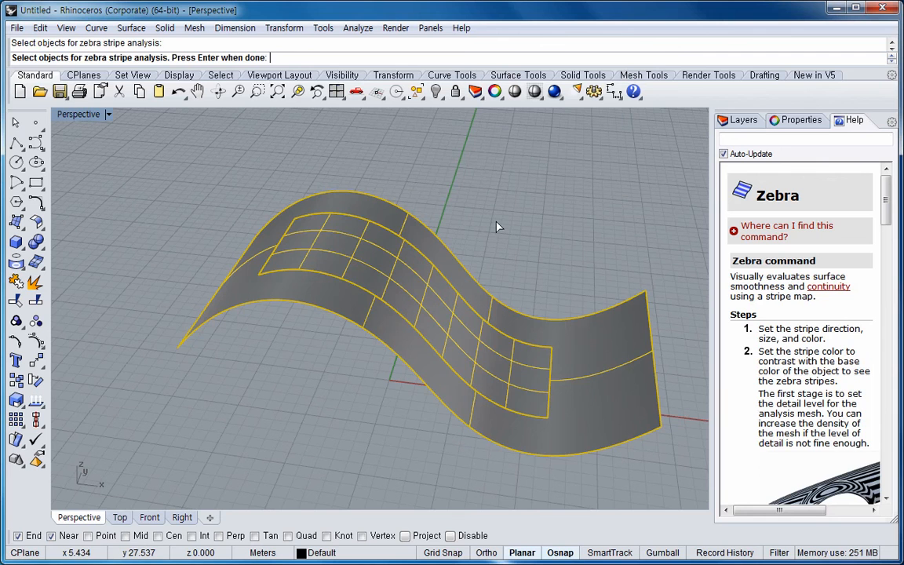
key(Return)
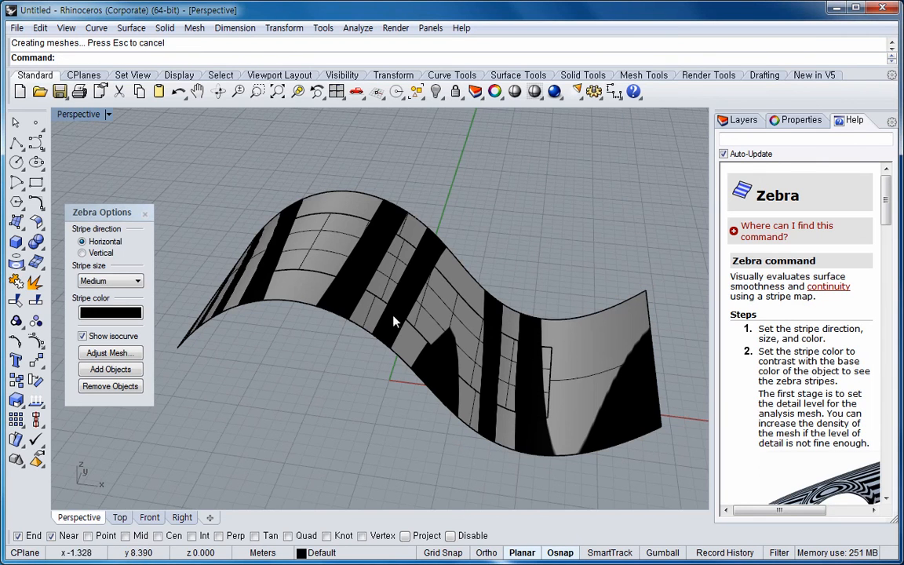
right_drag(491, 380, 486, 407)
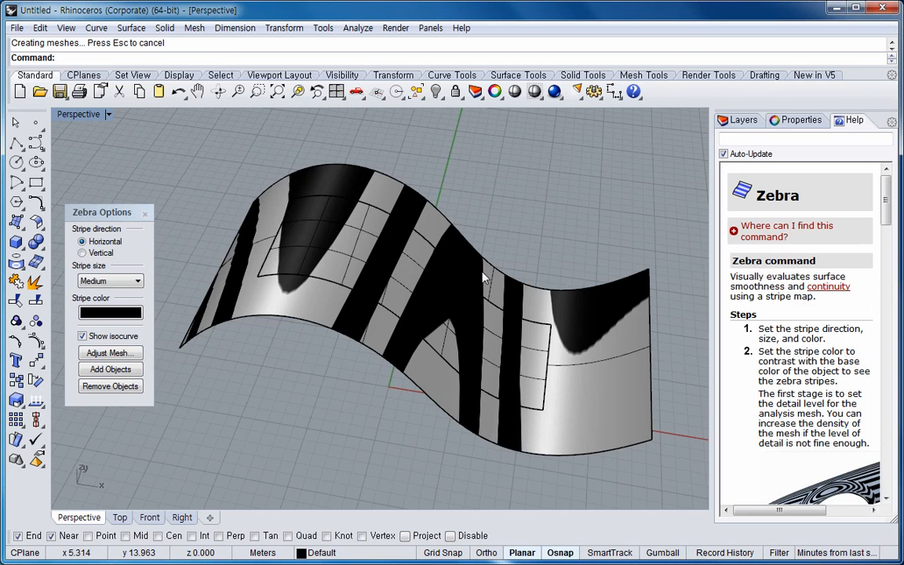
right_drag(398, 331, 597, 452)
- Switch the zebra stripes to vertical to check continuity, and close the analysis
click(81, 253)
click(136, 29)
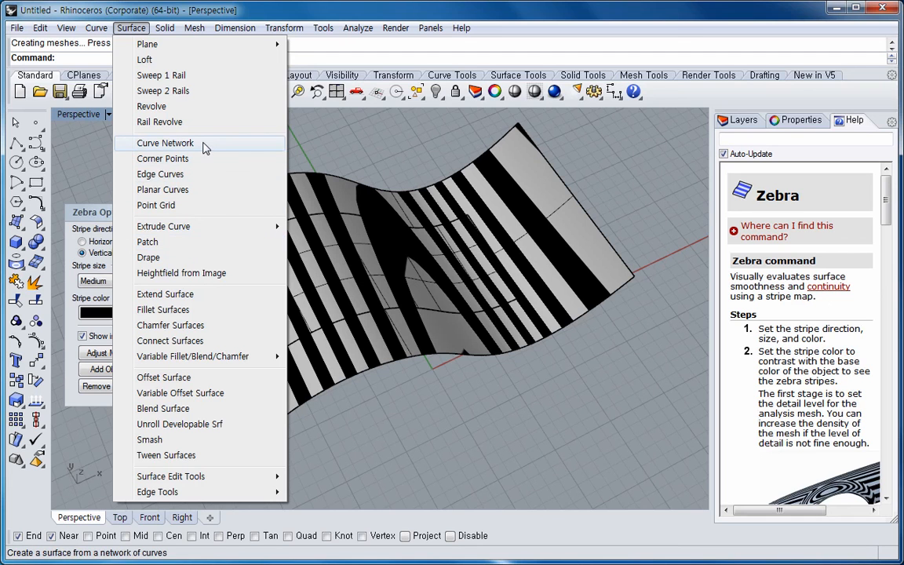
click(552, 379)
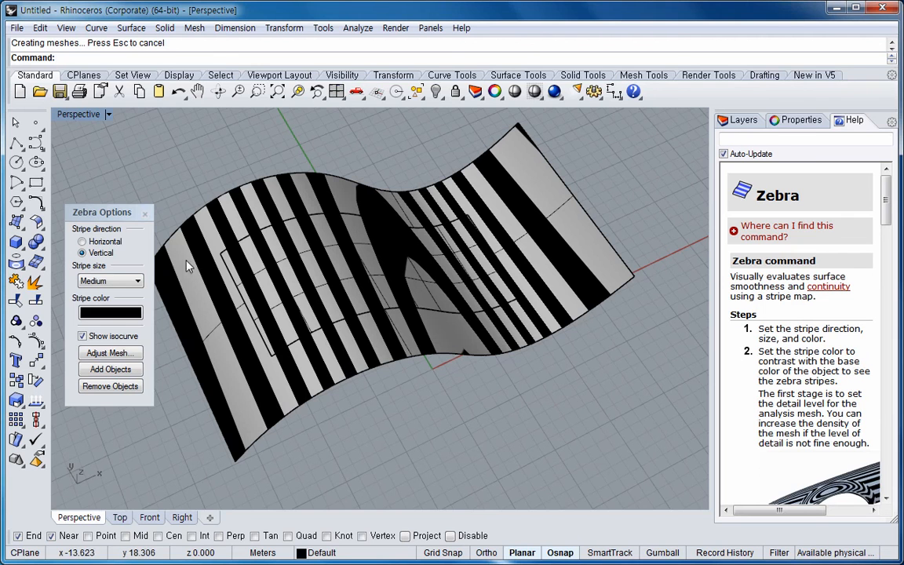
click(146, 214)
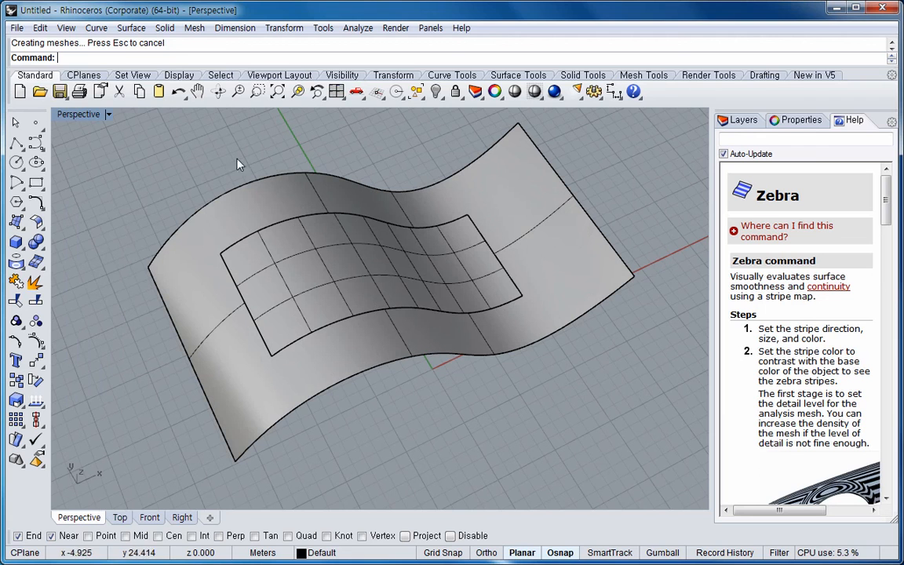
click(131, 27)
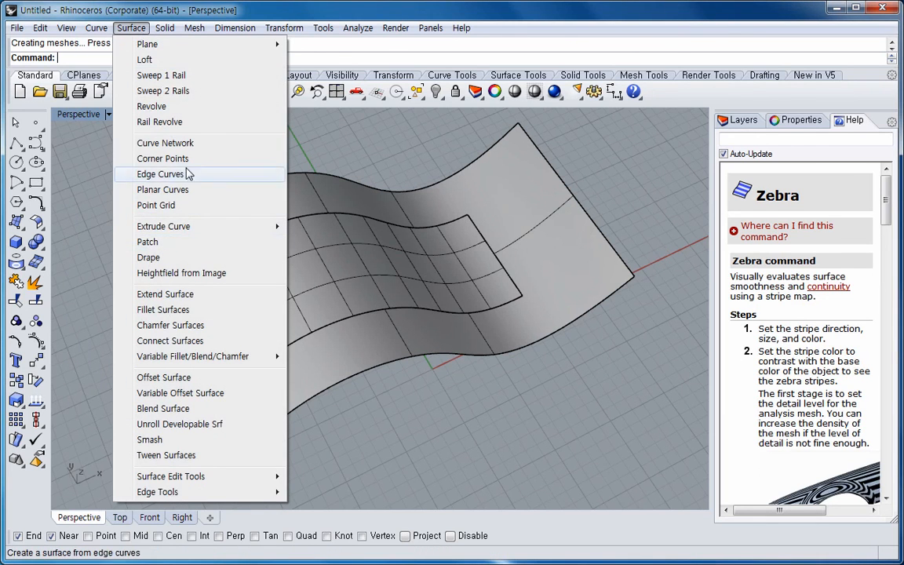
click(513, 431)
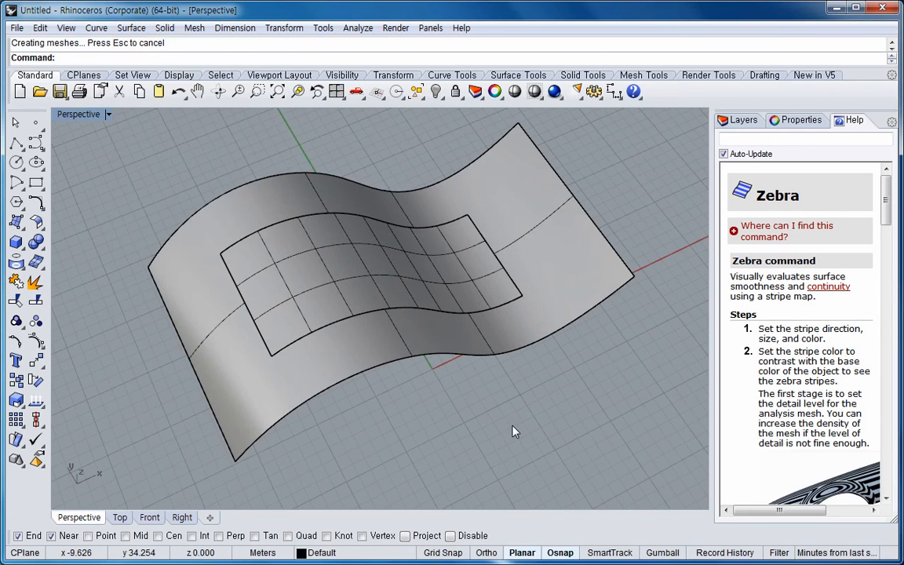